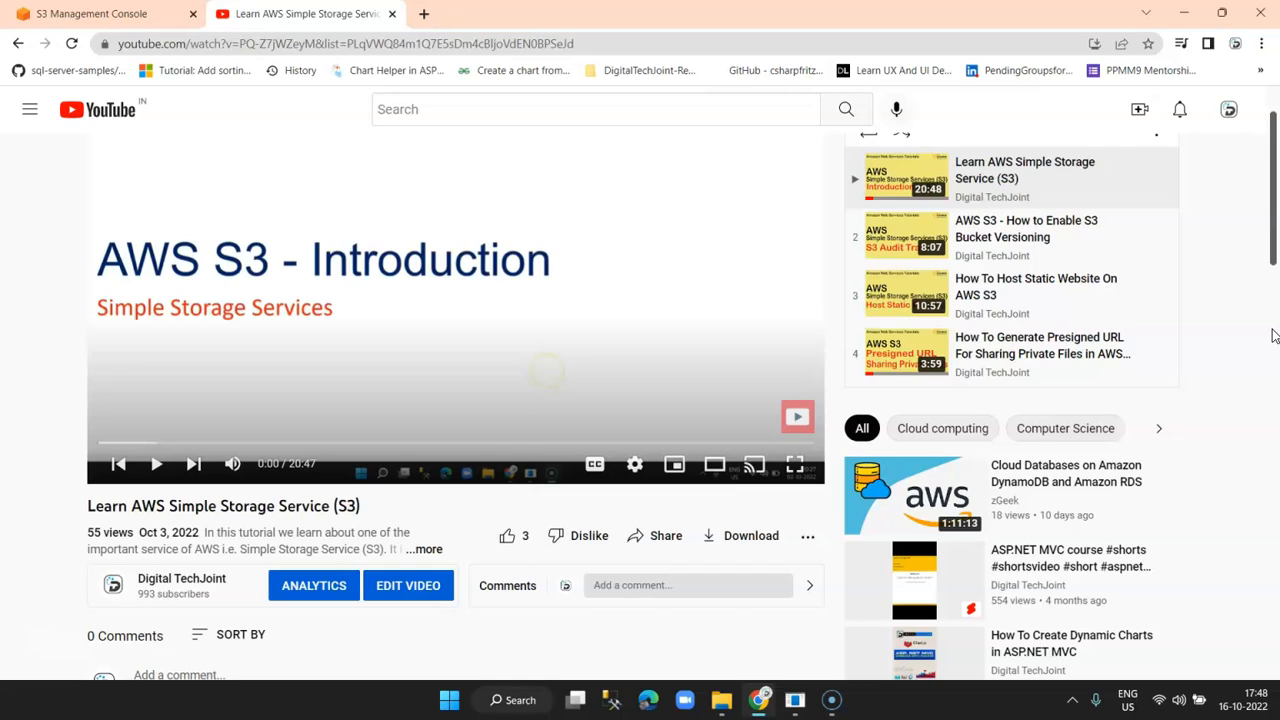
pyautogui.click(795, 703)
pyautogui.click(834, 640)
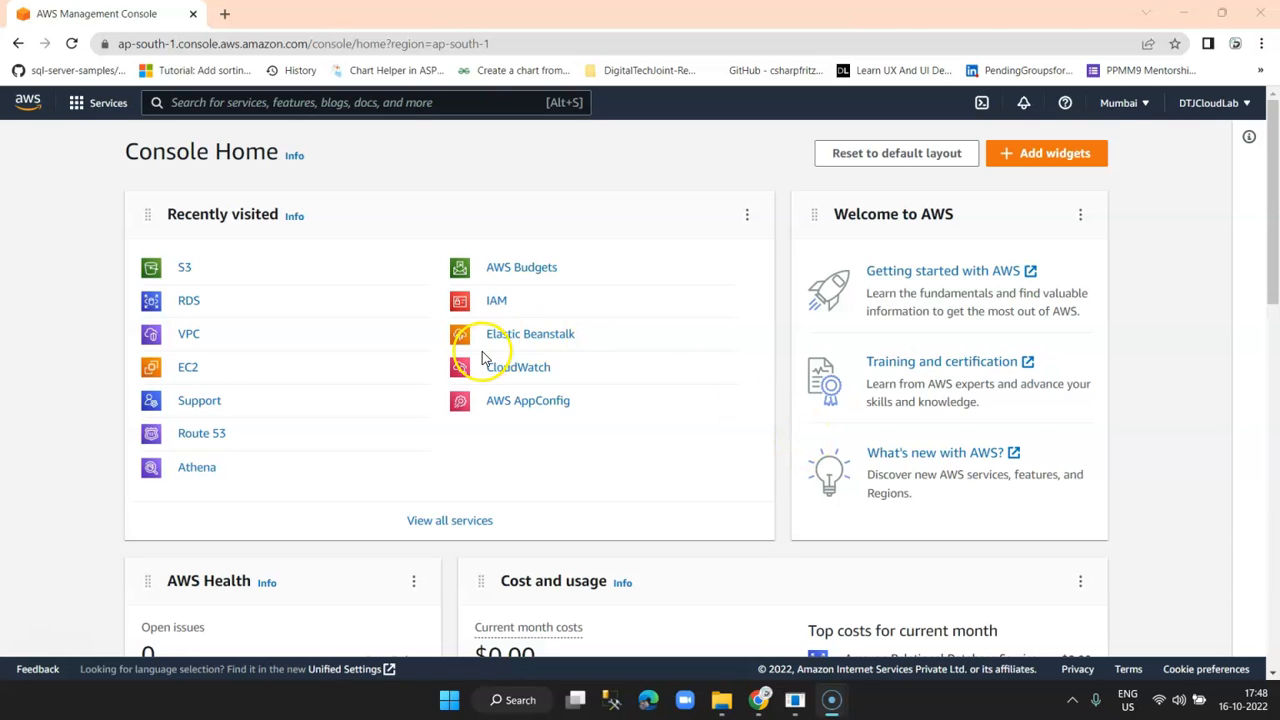
# Open the S3 storage service from the complete list of AWS services
pyautogui.click(116, 110)
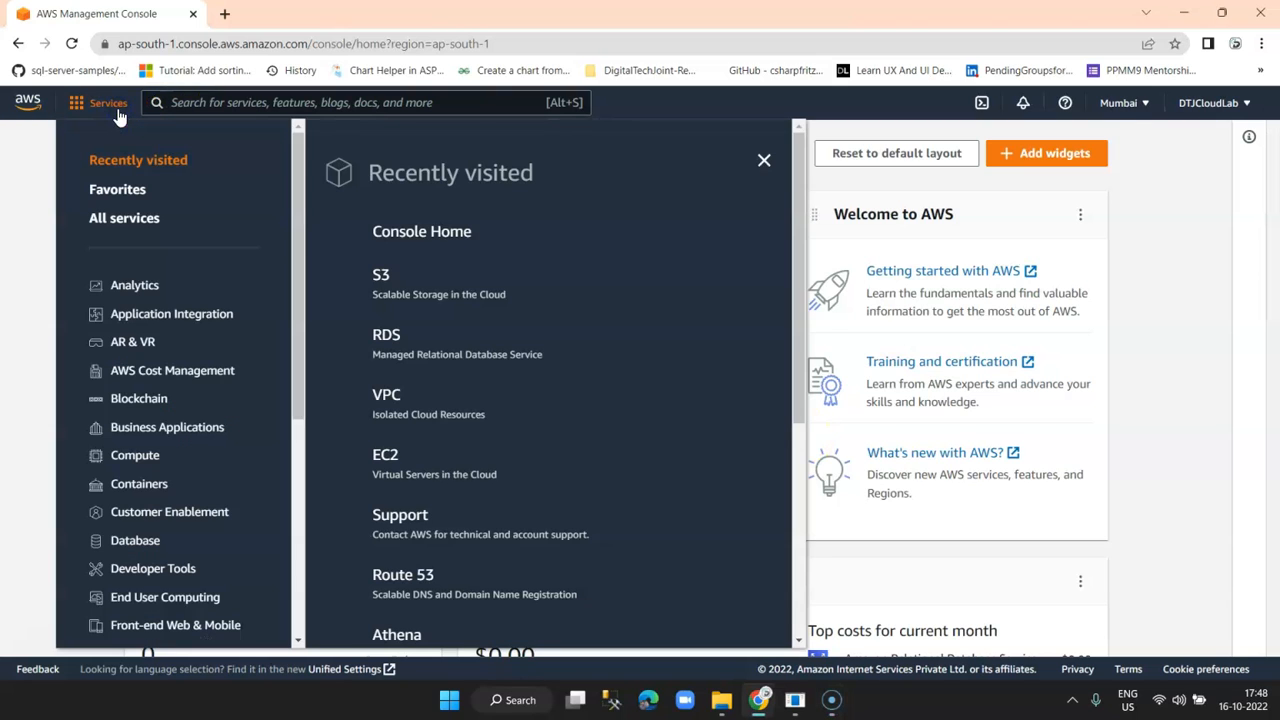
pyautogui.click(112, 217)
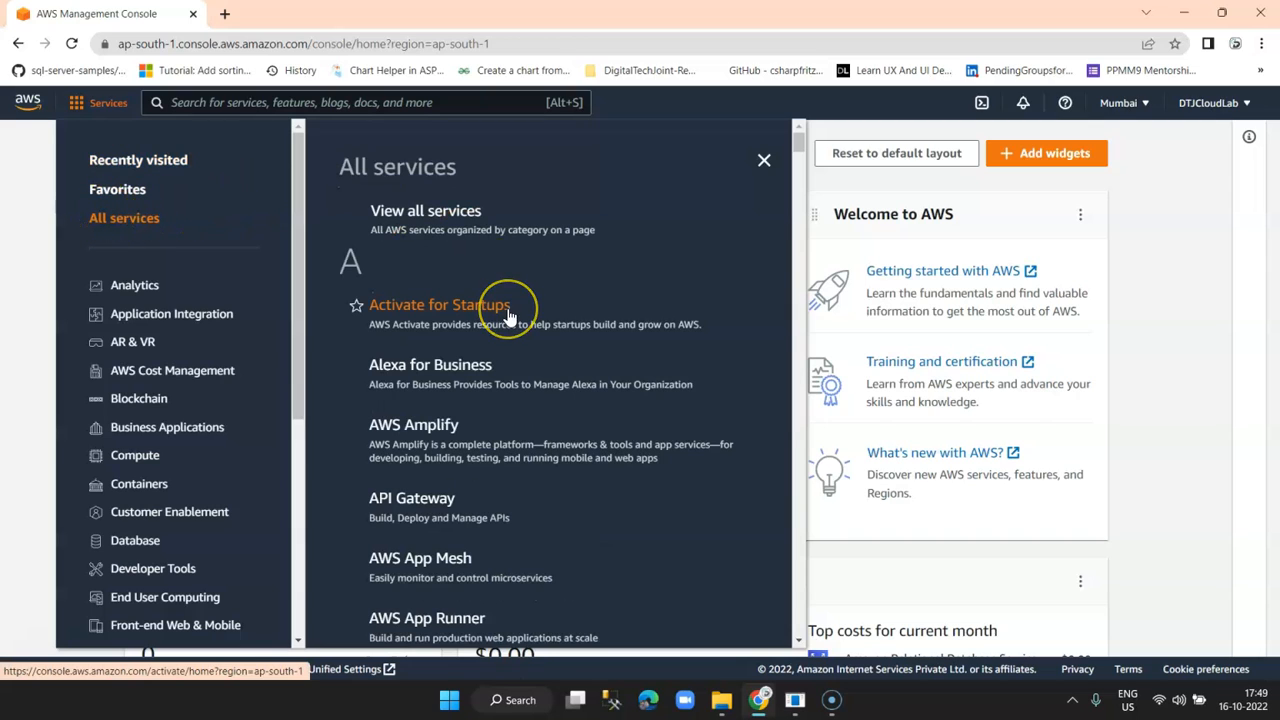
pyautogui.click(436, 214)
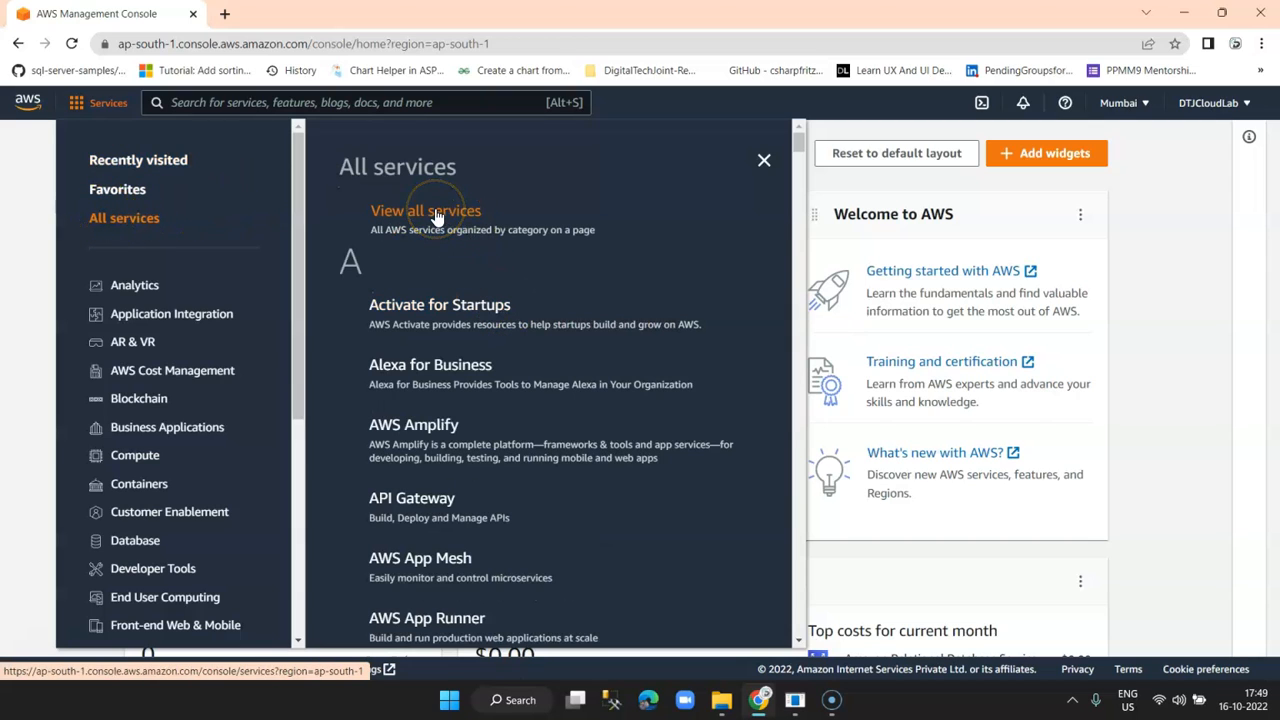
pyautogui.scroll(-3, 777, 428)
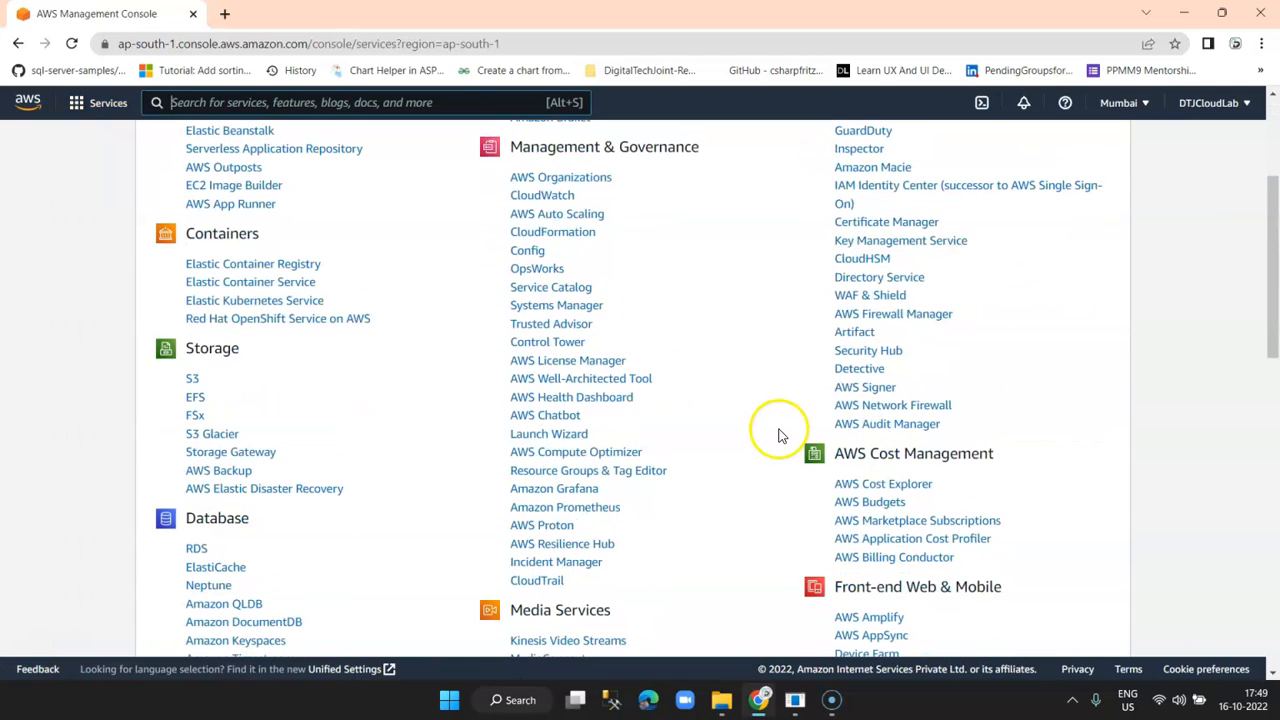
pyautogui.click(192, 379)
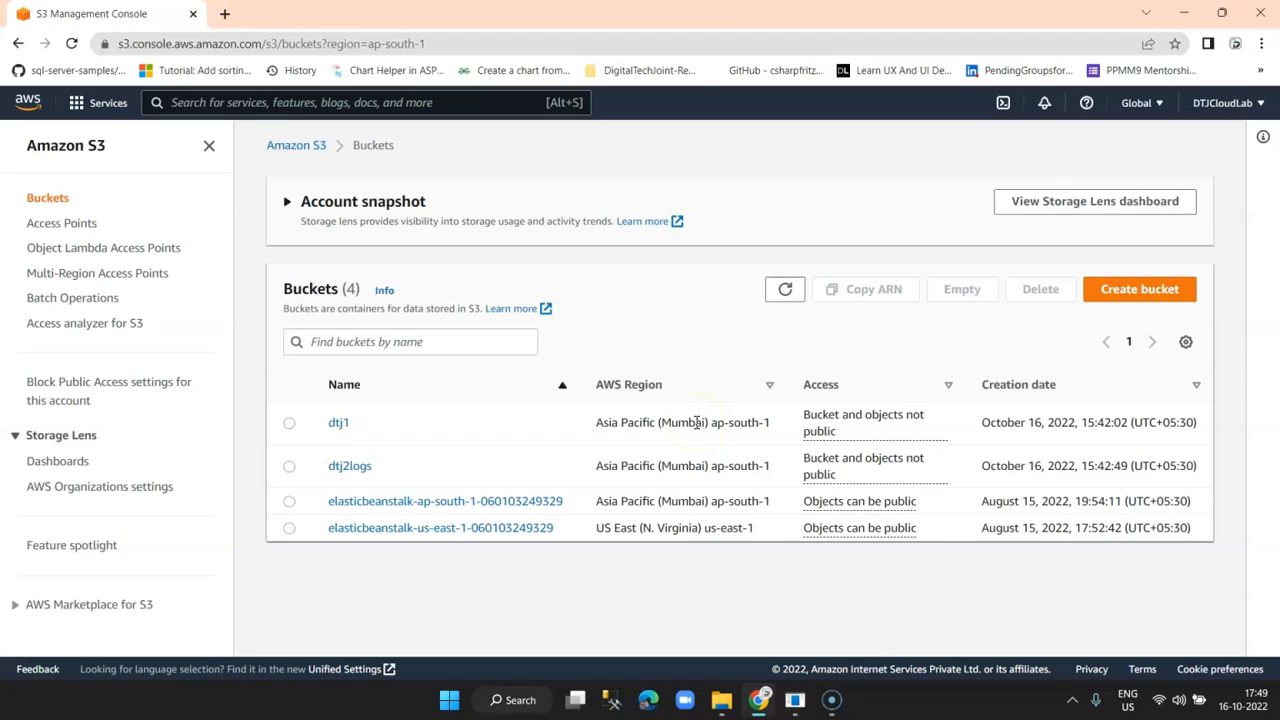
# Open the dtj1 bucket and bring up its management settings with the lifecycle rules
pyautogui.click(340, 425)
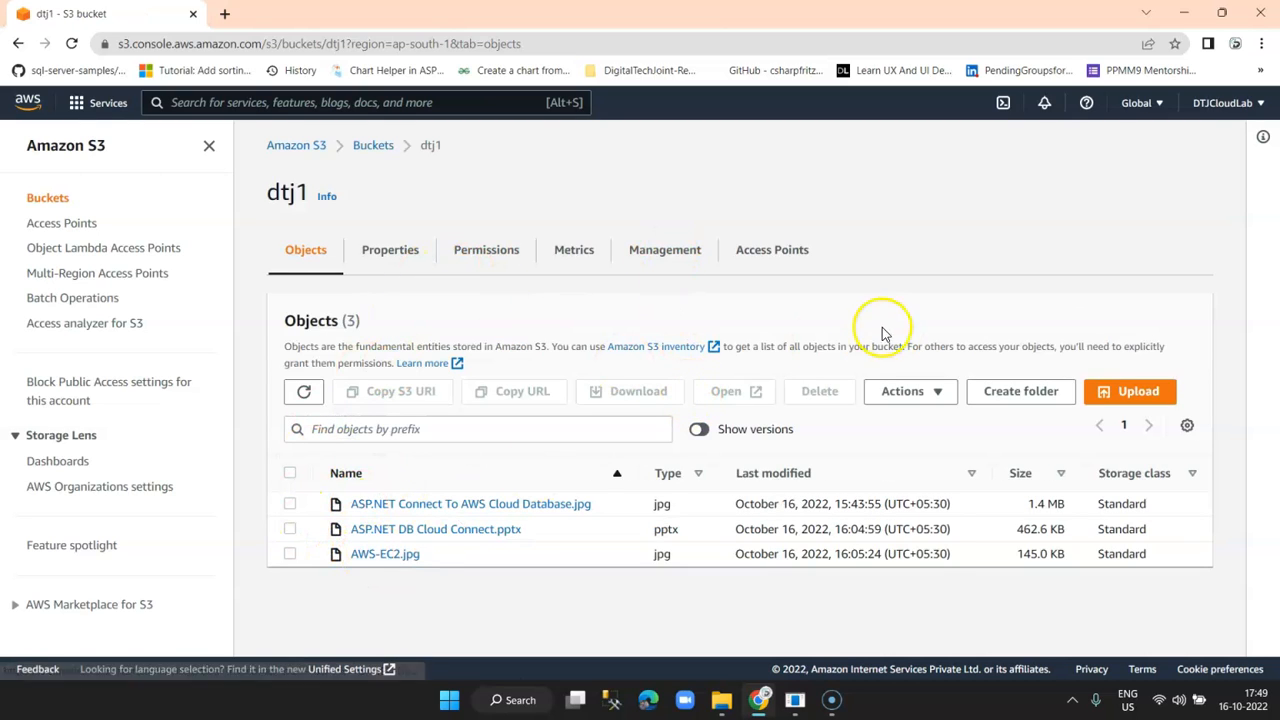
pyautogui.click(680, 255)
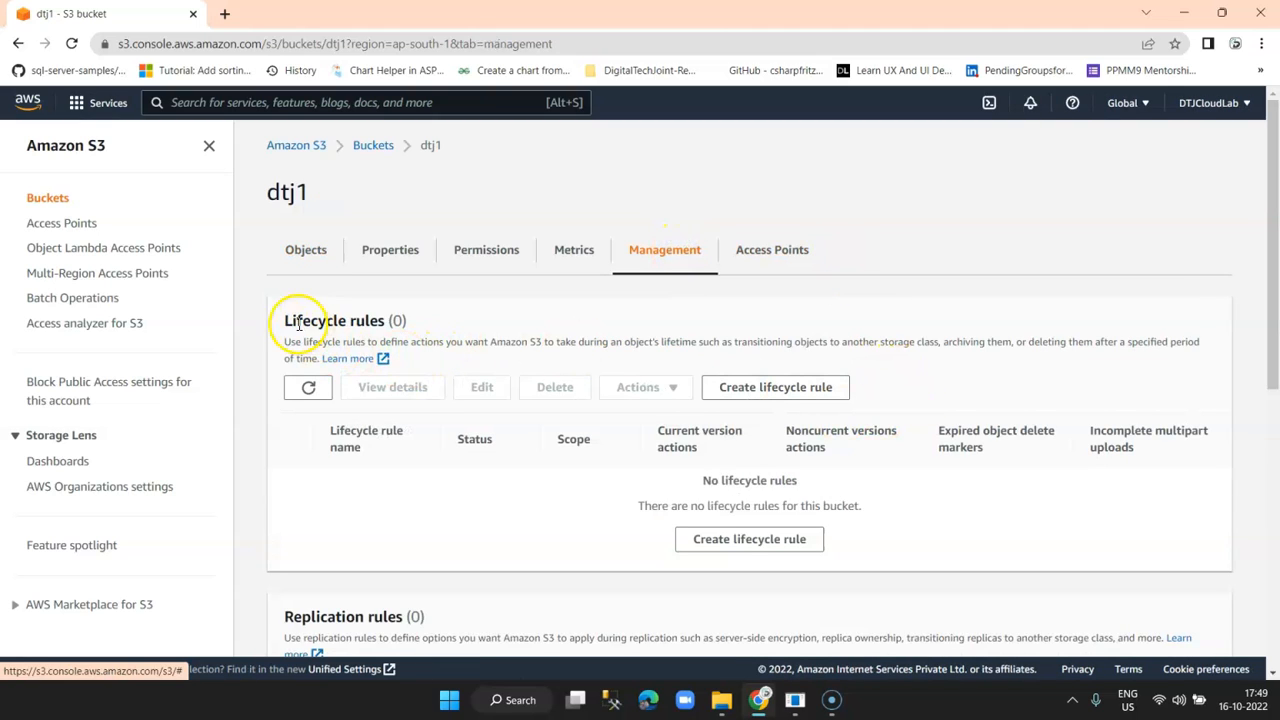
pyautogui.moveTo(286, 321); pyautogui.dragTo(423, 322)
pyautogui.click(475, 328)
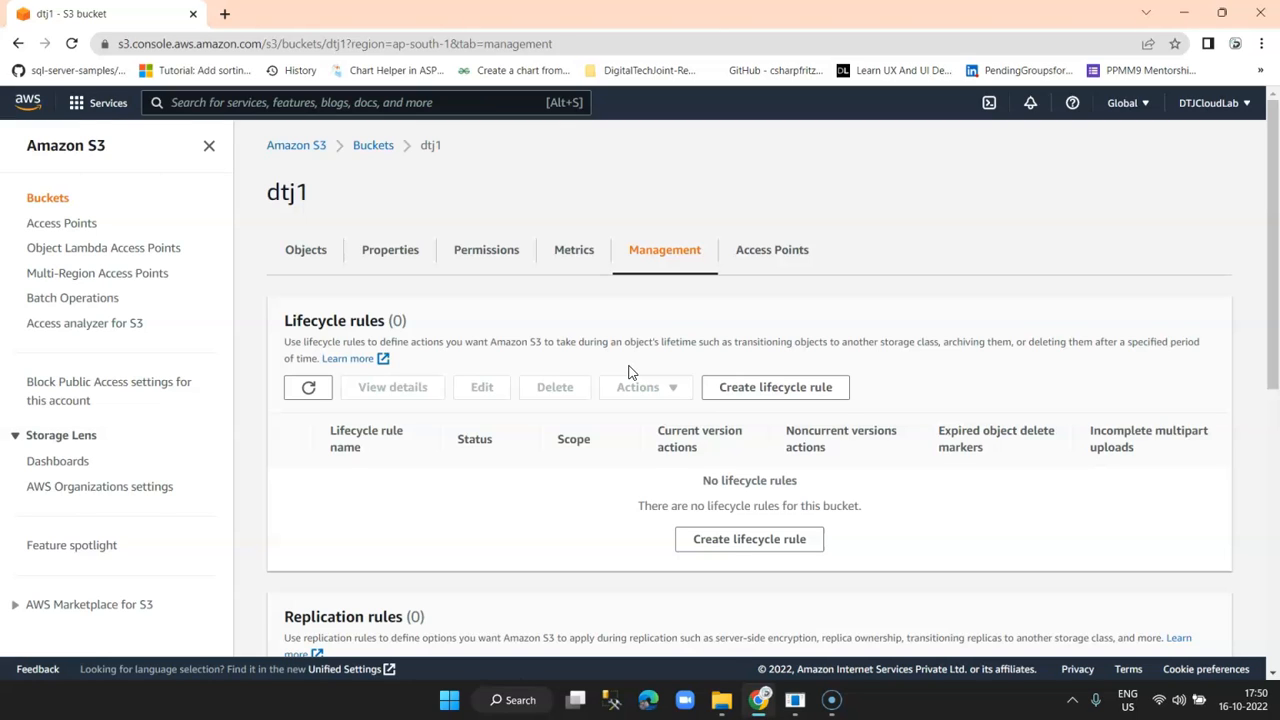
pyautogui.click(652, 250)
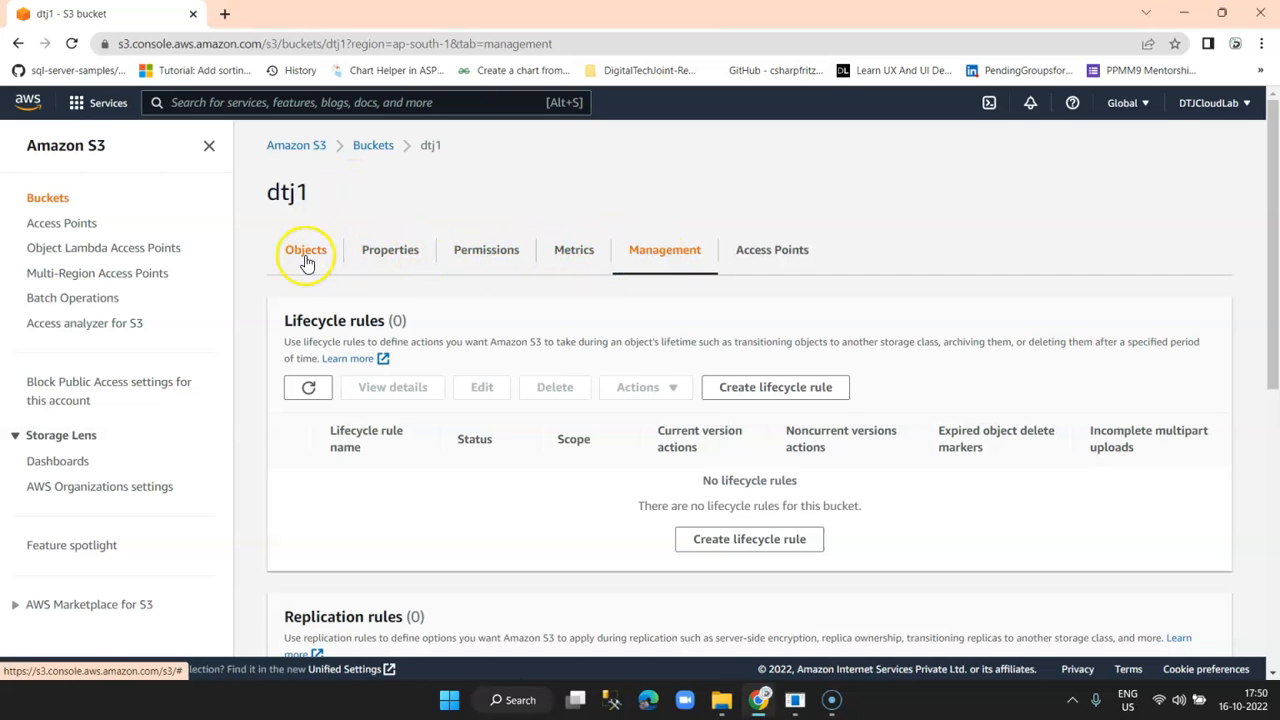
pyautogui.click(650, 250)
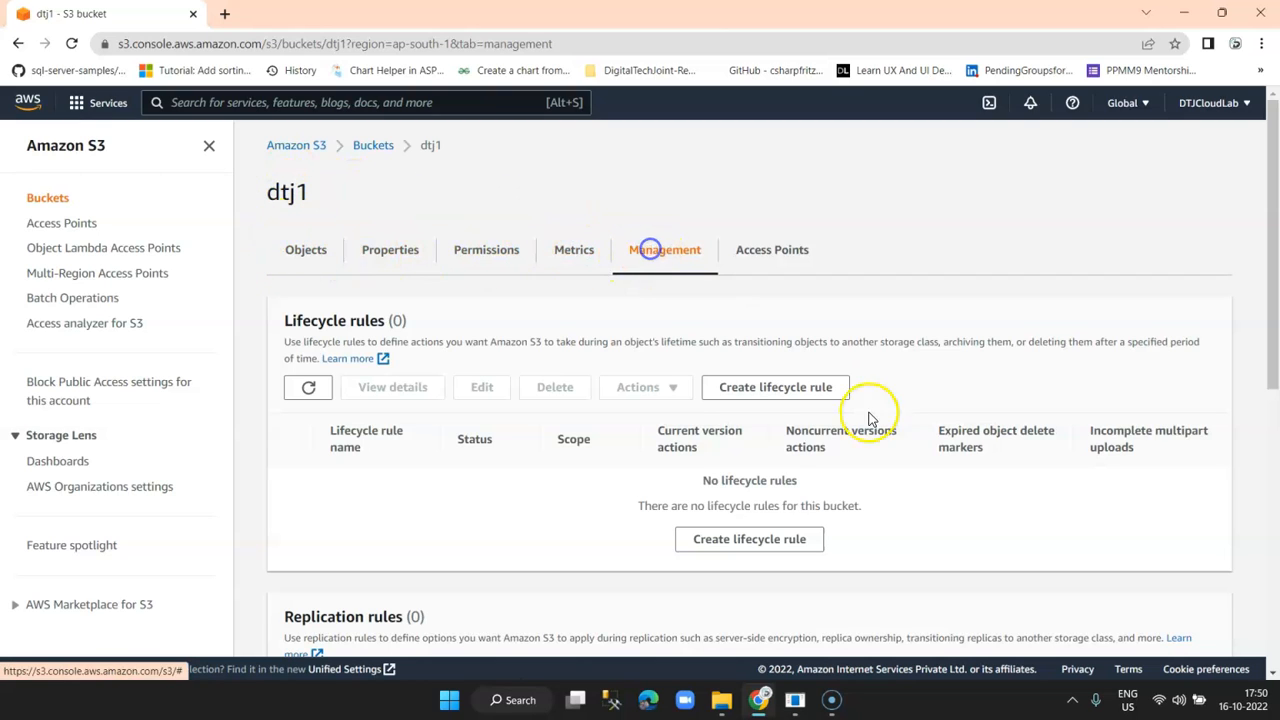
# Start creating a lifecycle rule for the dtj1 bucket and name it Rulename
pyautogui.click(762, 539)
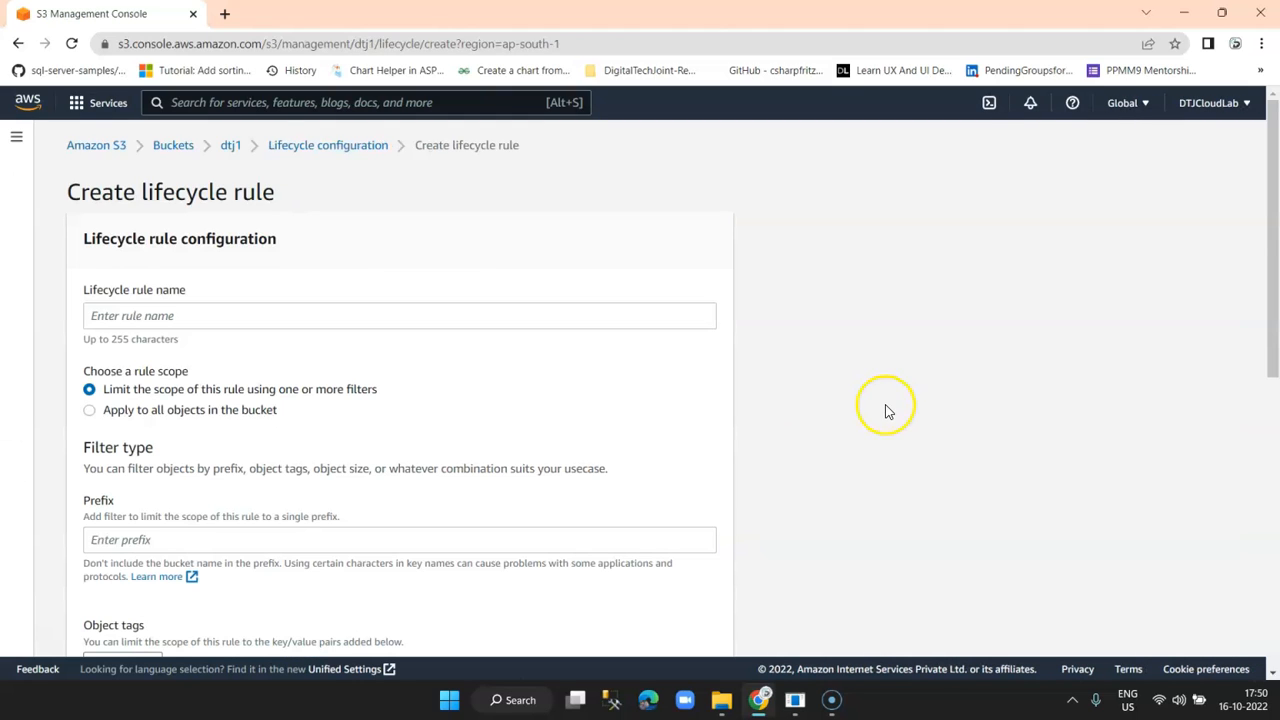
pyautogui.click(391, 318)
pyautogui.write('R')
pyautogui.press('BackSpace')
pyautogui.write('Rulename')
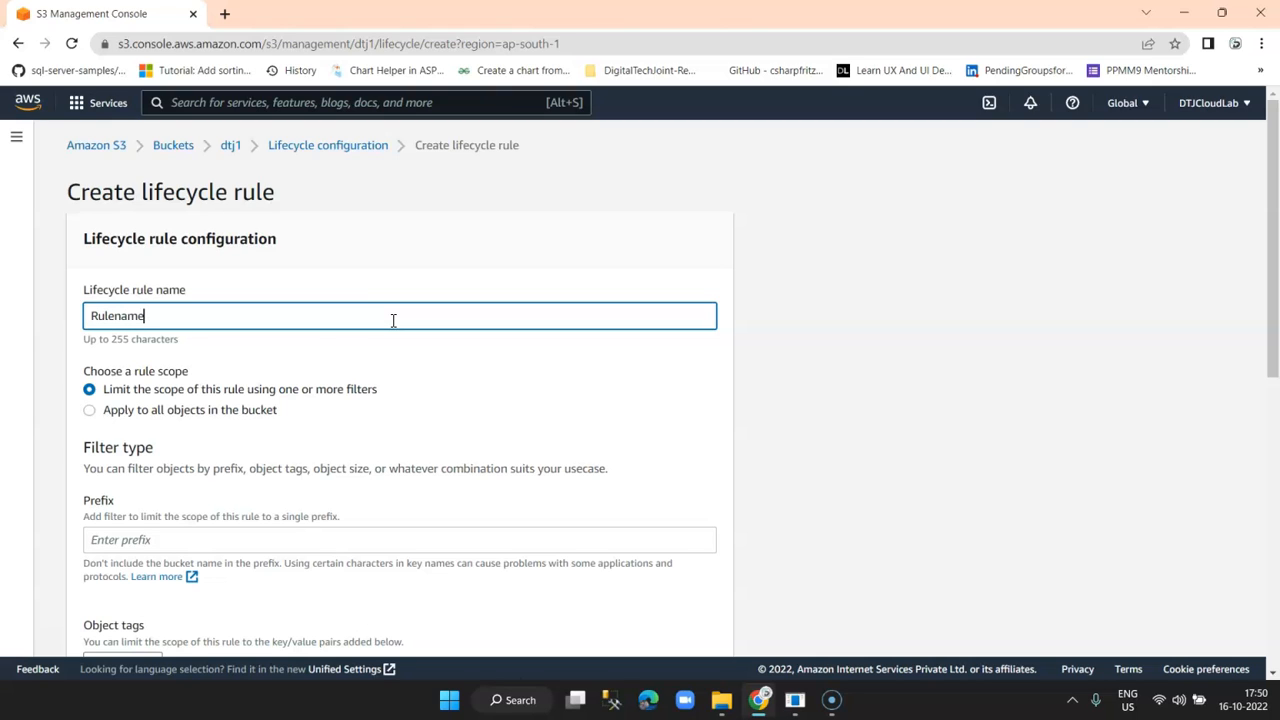
# Set the rule scope to all objects in the bucket and acknowledge that it applies to all of them
pyautogui.scroll(-1, 315, 428)
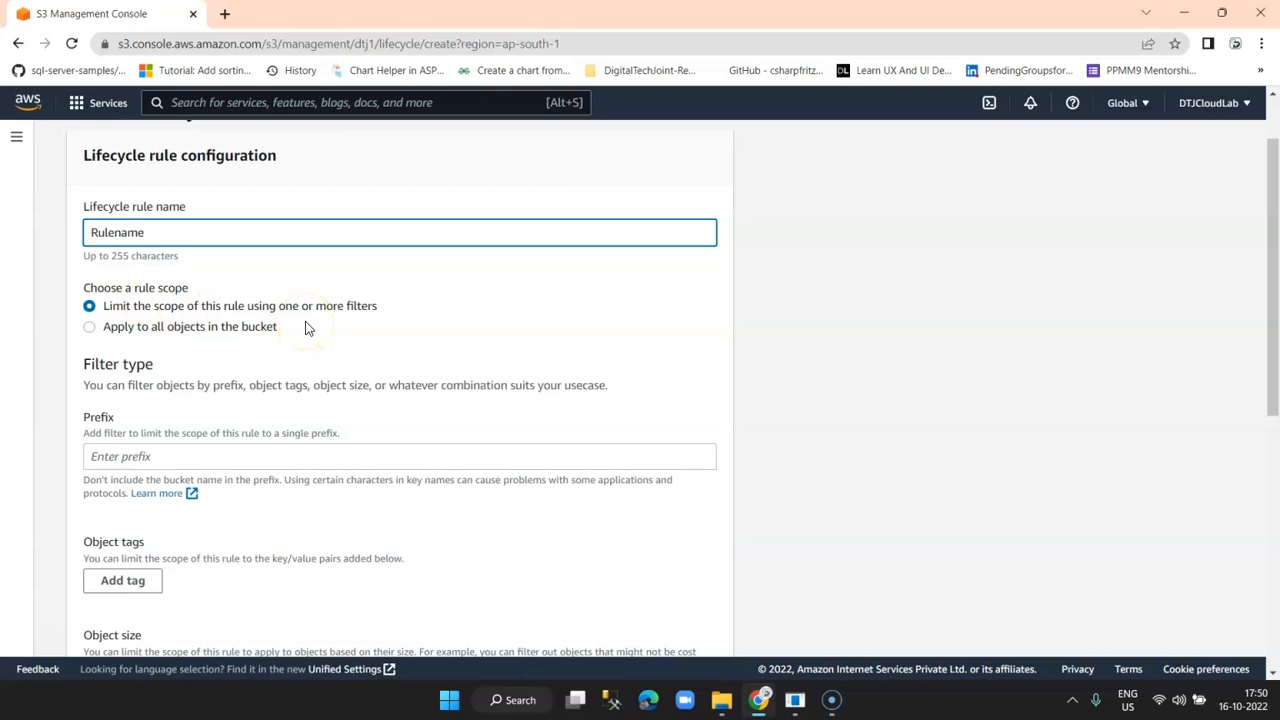
pyautogui.click(251, 326)
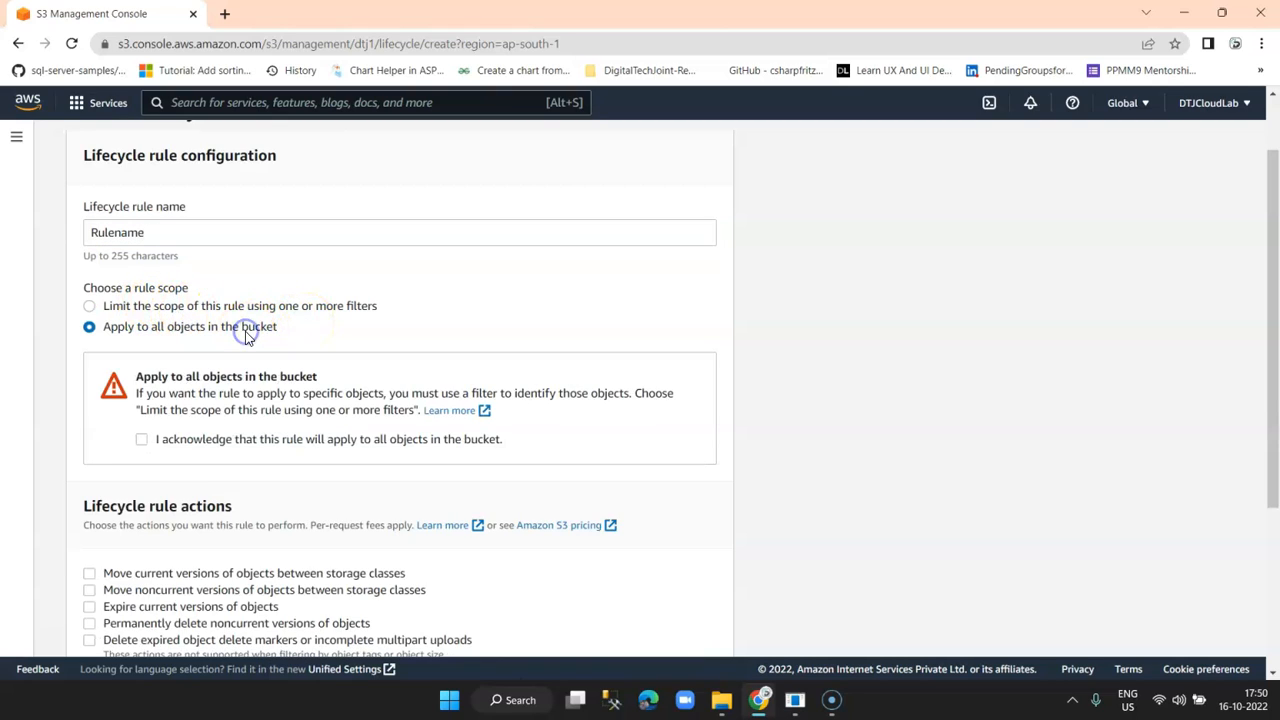
pyautogui.click(171, 449)
# Try the rule action that moves current object versions between storage classes, look through the storage class options, and clear that action again
pyautogui.scroll(-3, 608, 434)
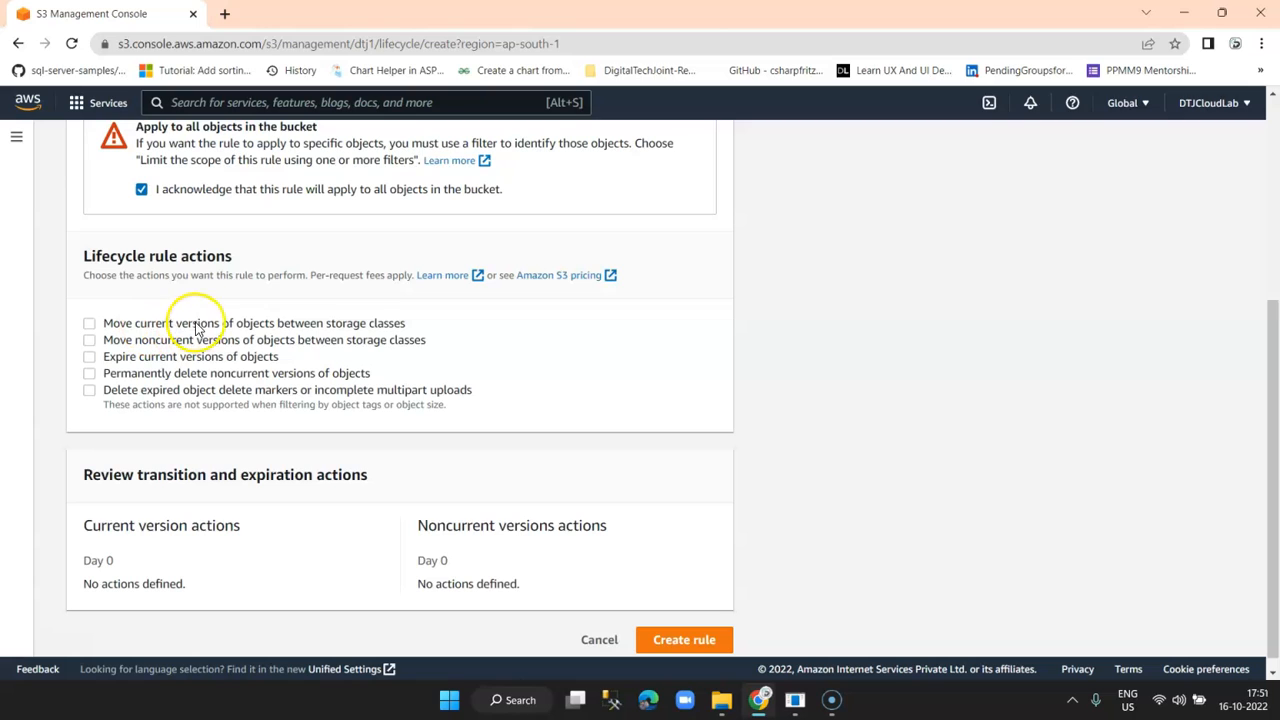
pyautogui.click(344, 327)
pyautogui.scroll(-2, 500, 414)
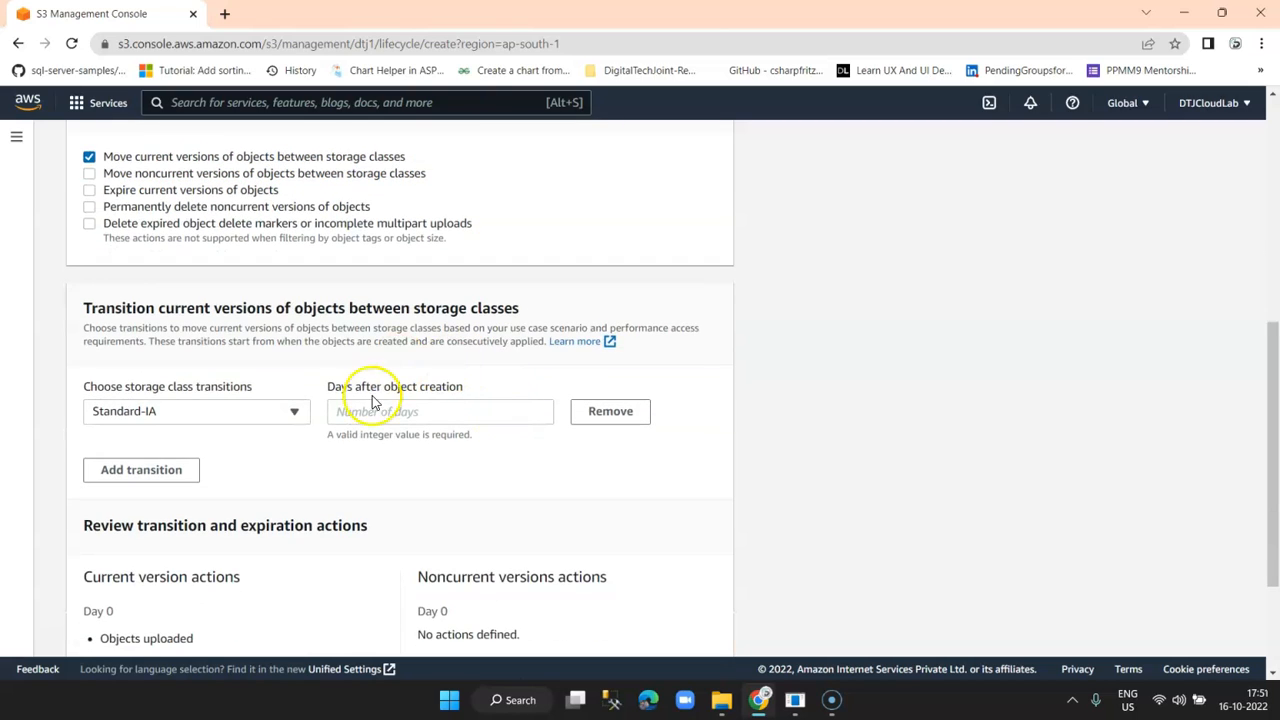
pyautogui.click(250, 413)
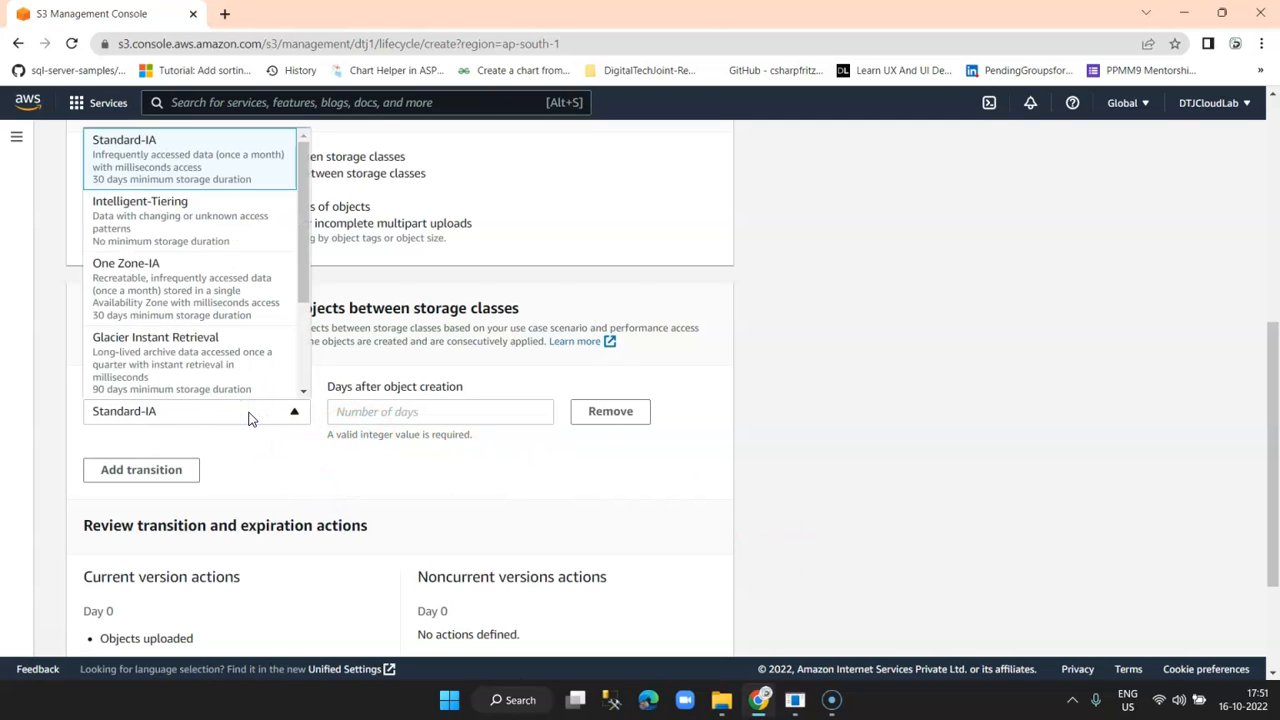
pyautogui.click(380, 485)
pyautogui.scroll(2, 520, 450)
pyautogui.scroll(-1, 560, 460)
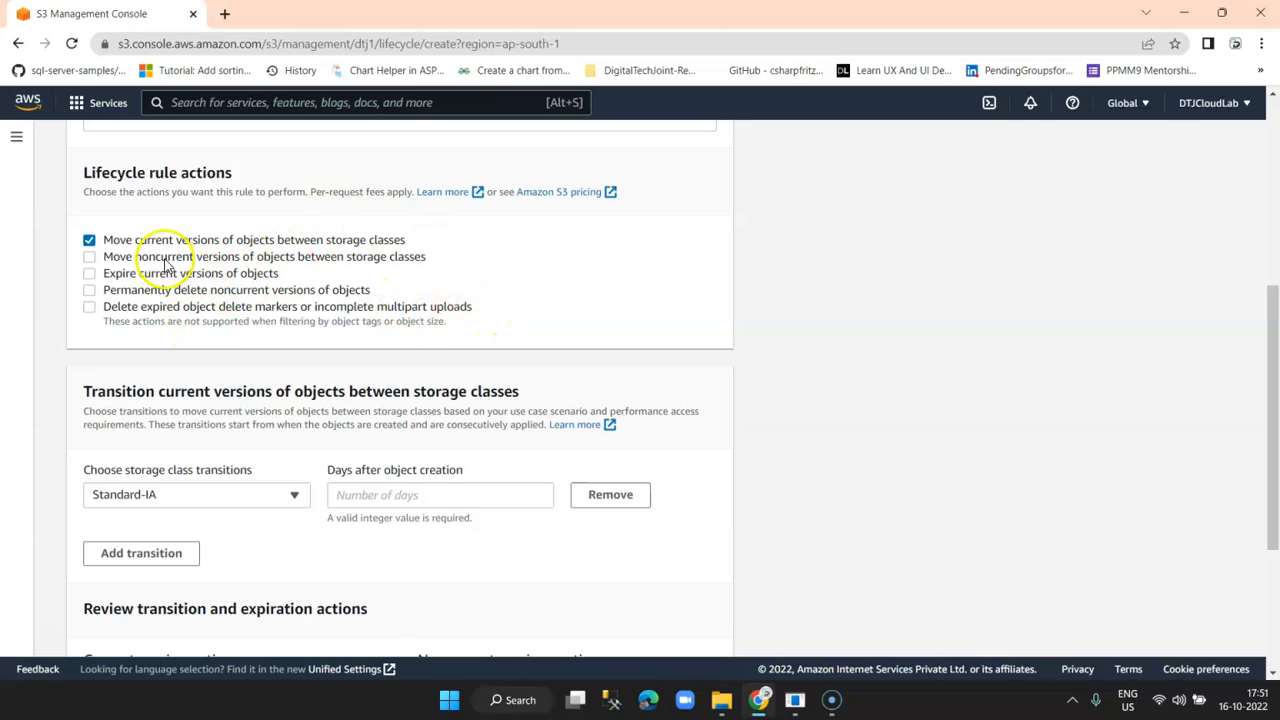
pyautogui.click(139, 248)
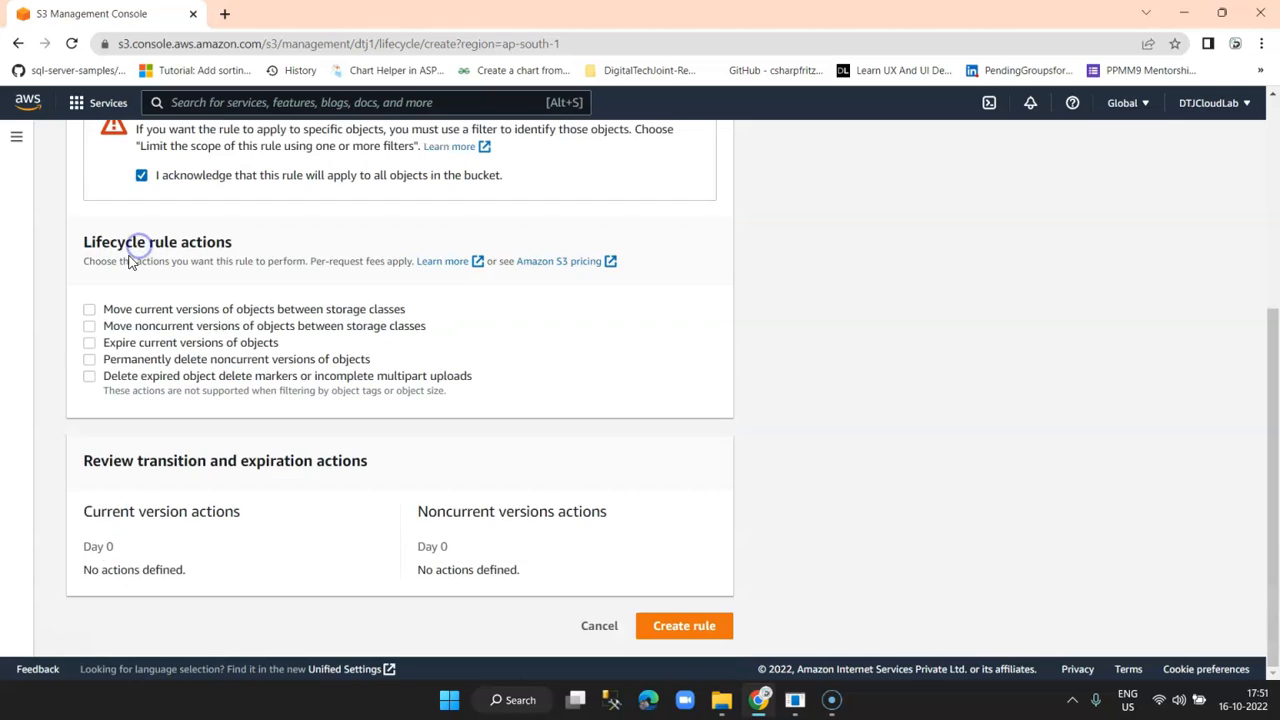
# Enable moving noncurrent object versions between storage classes, with the Standard-IA transition set to 30 days after objects become noncurrent
pyautogui.click(129, 323)
pyautogui.scroll(-2, 409, 388)
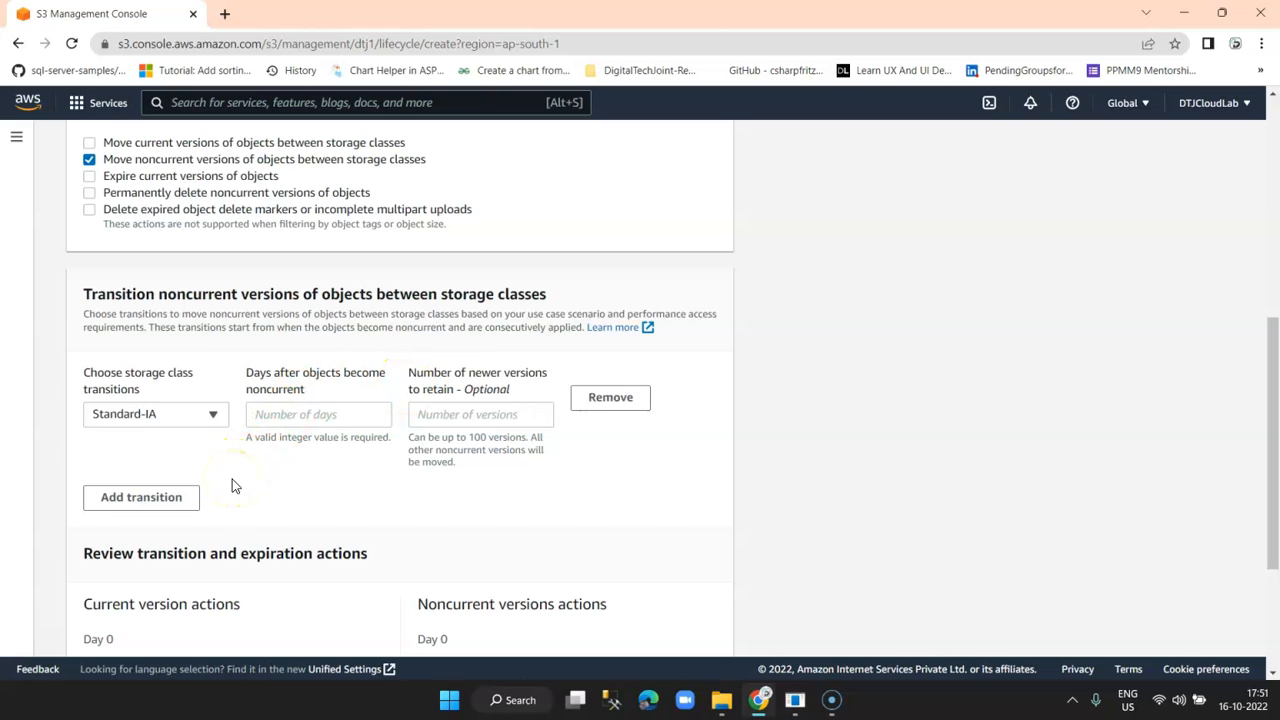
pyautogui.click(300, 414)
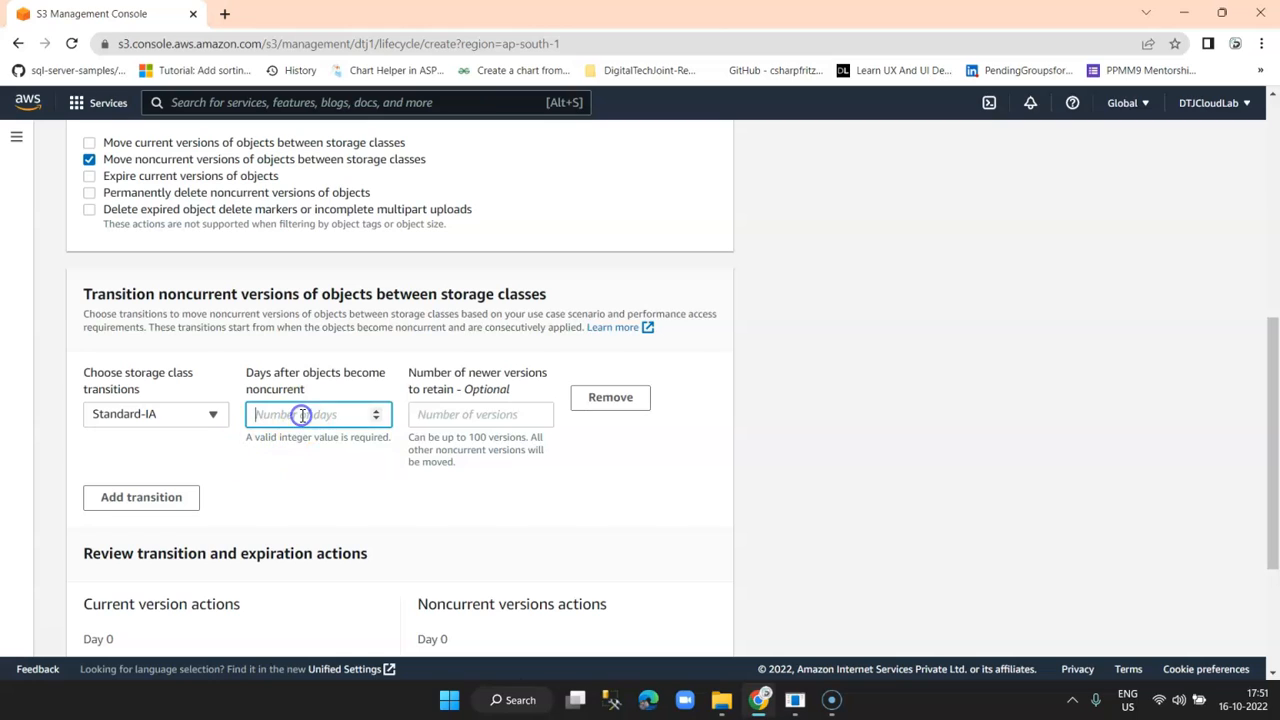
pyautogui.write('30')
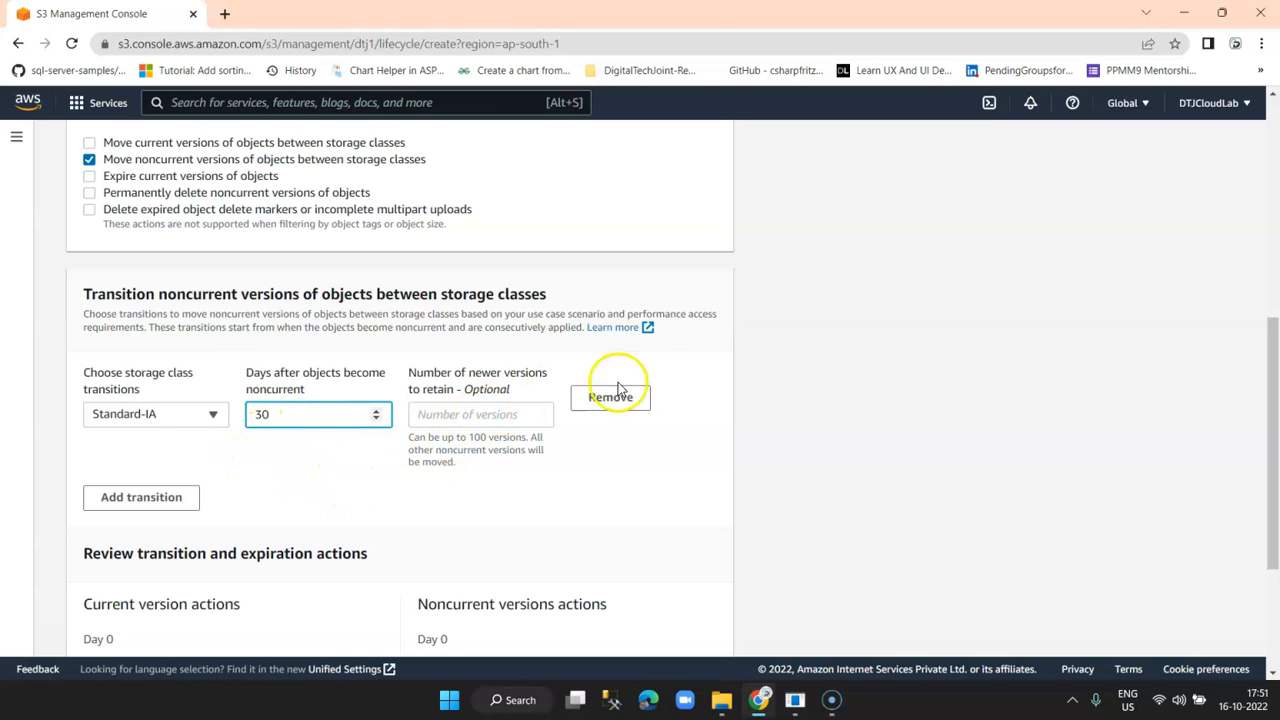
# Add a second noncurrent version transition to Intelligent-Tiering at 60 days
pyautogui.click(148, 500)
pyautogui.click(166, 500)
pyautogui.click(170, 500)
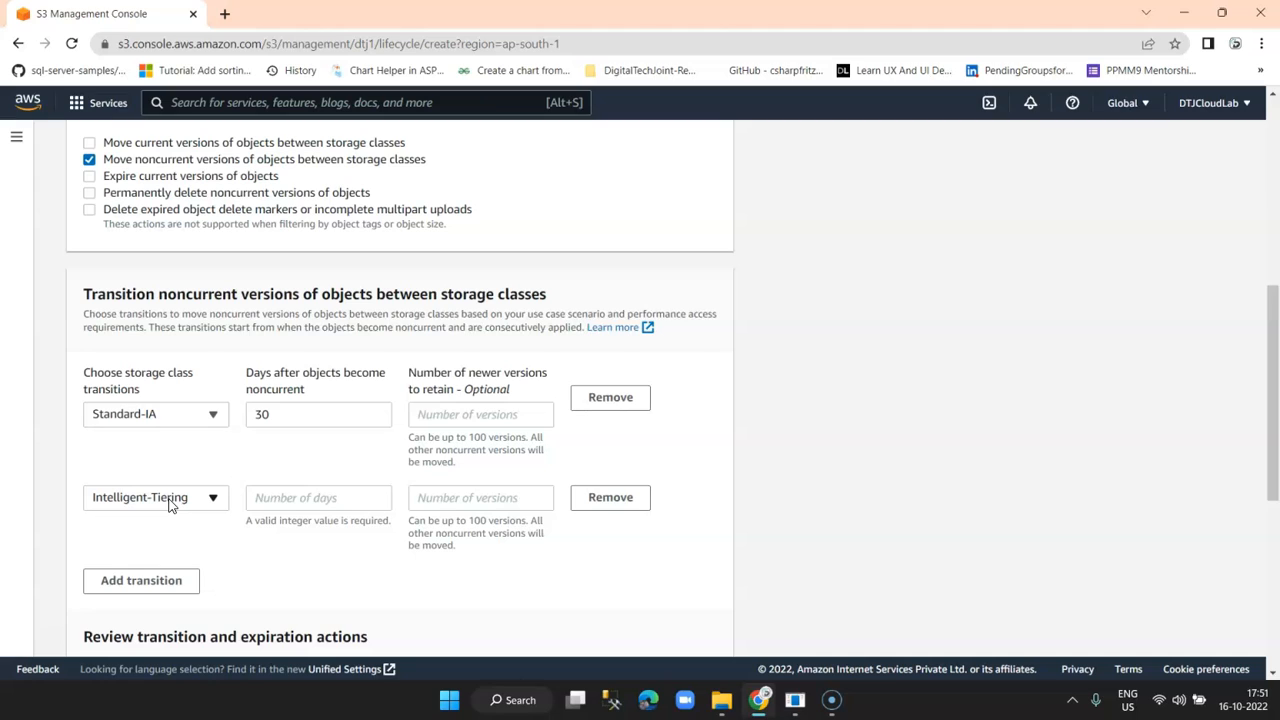
pyautogui.click(301, 503)
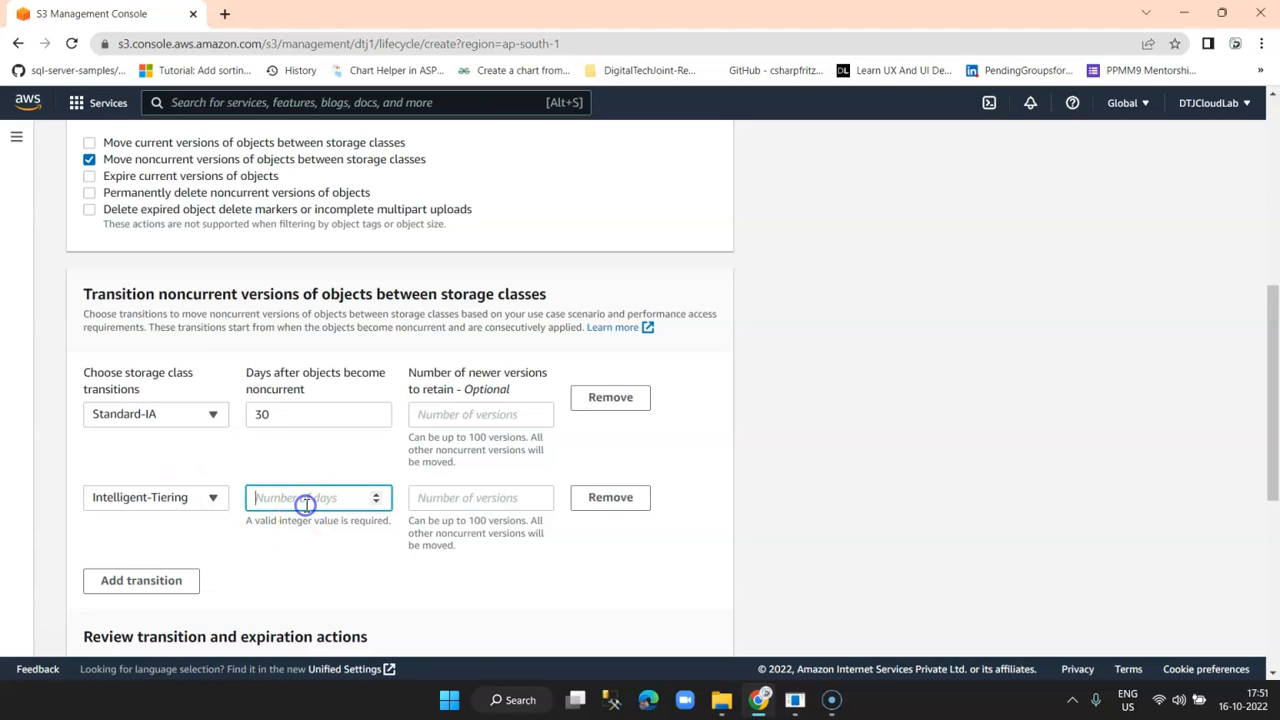
pyautogui.write('60')
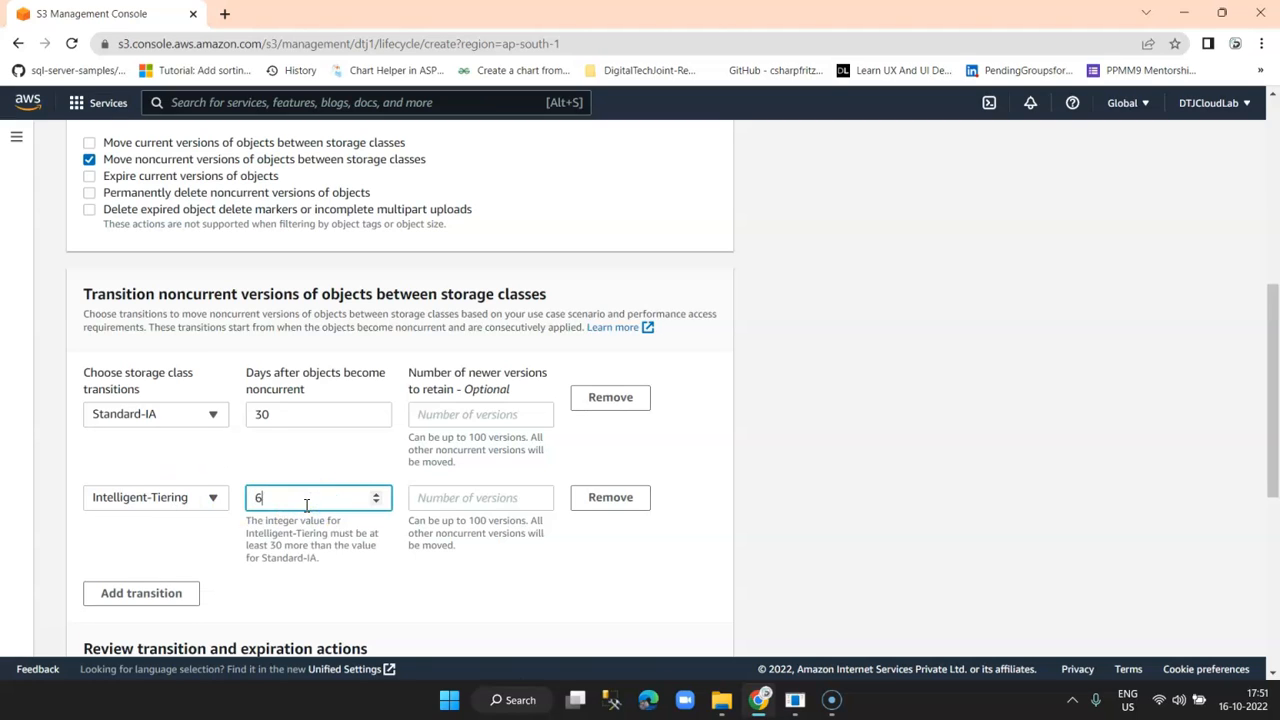
pyautogui.click(274, 568)
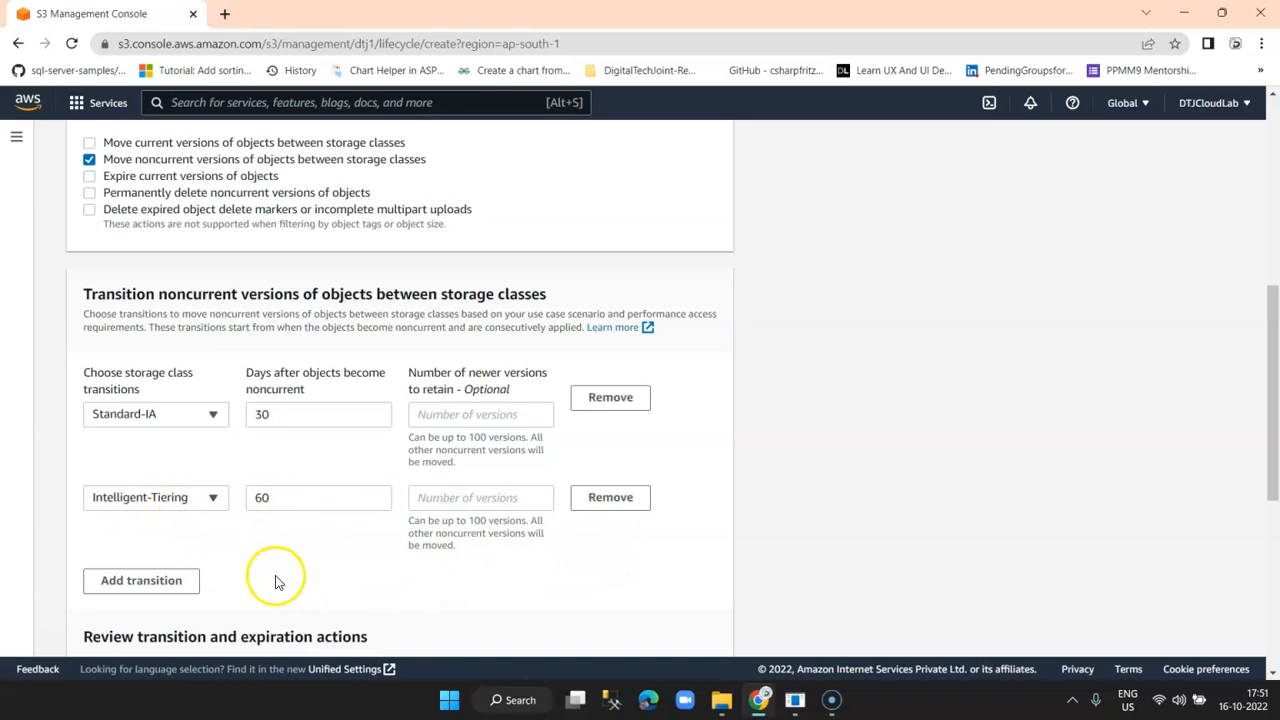
# Add a third noncurrent version transition to One Zone-IA at 90 days
pyautogui.scroll(-1, 265, 567)
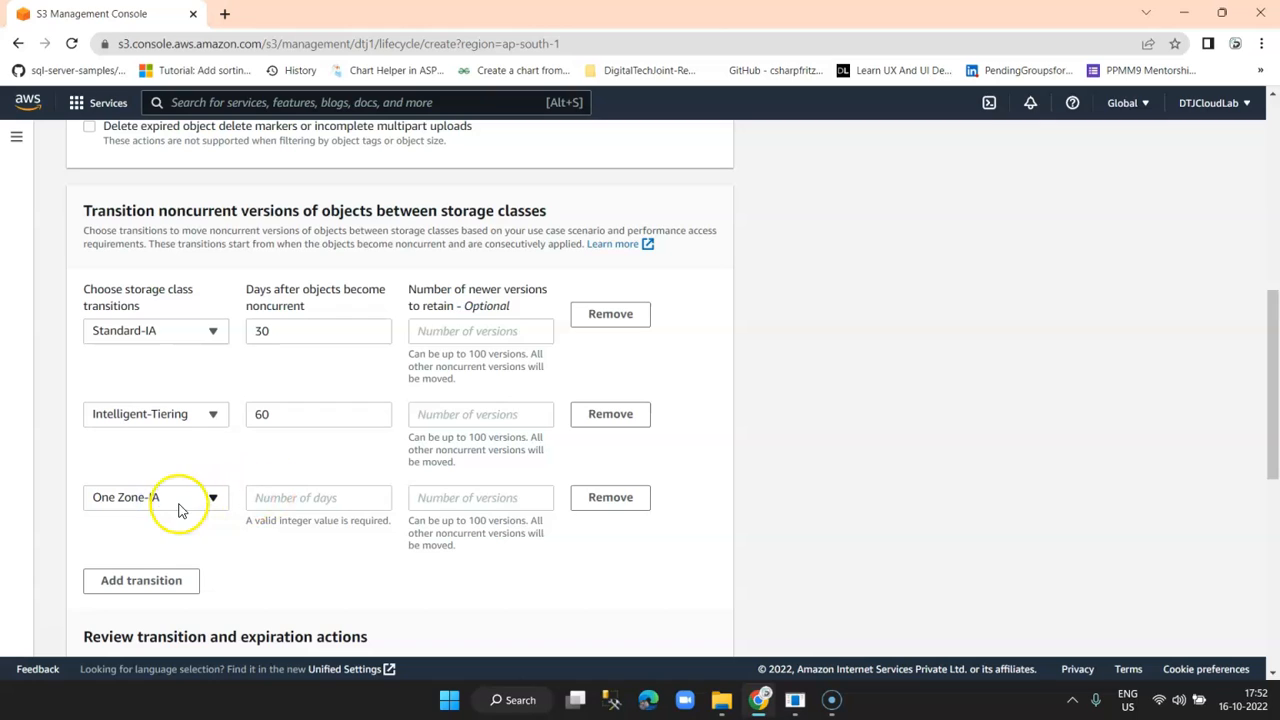
pyautogui.click(283, 497)
pyautogui.write('90')
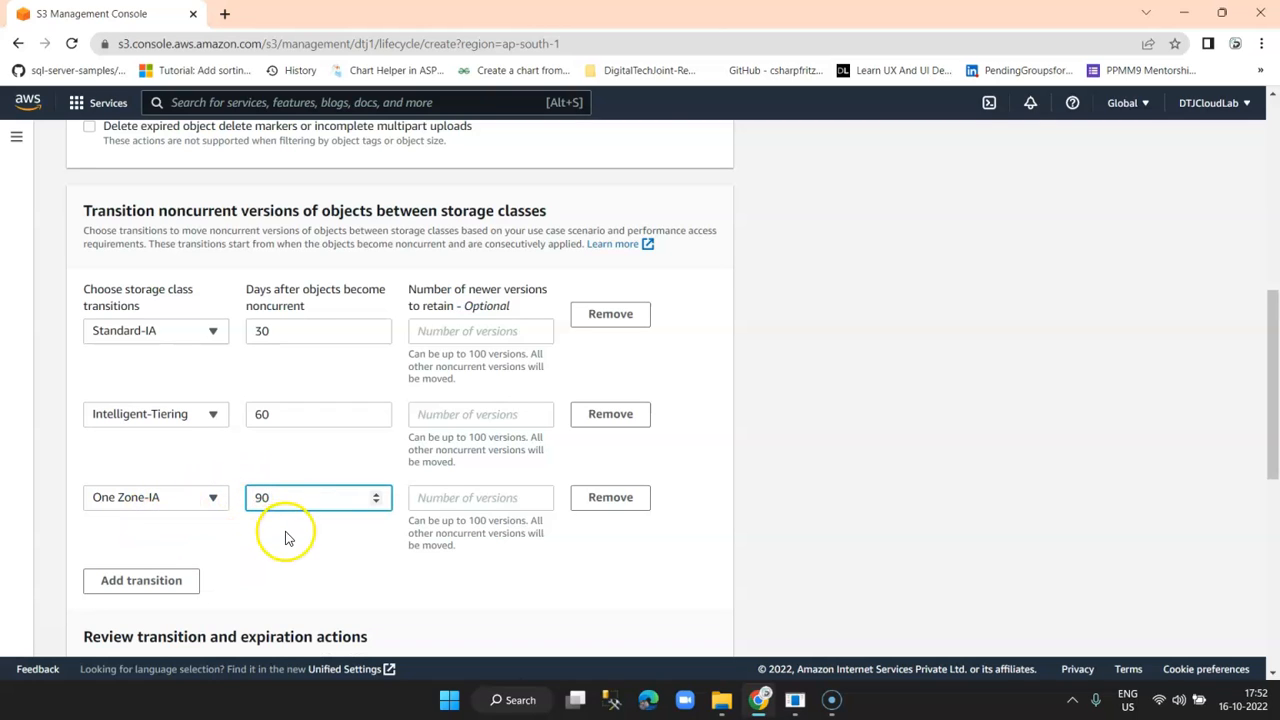
# Review the timeline of transition and expiration actions for noncurrent versions, checking the target storage class at each stage
pyautogui.scroll(-2, 425, 532)
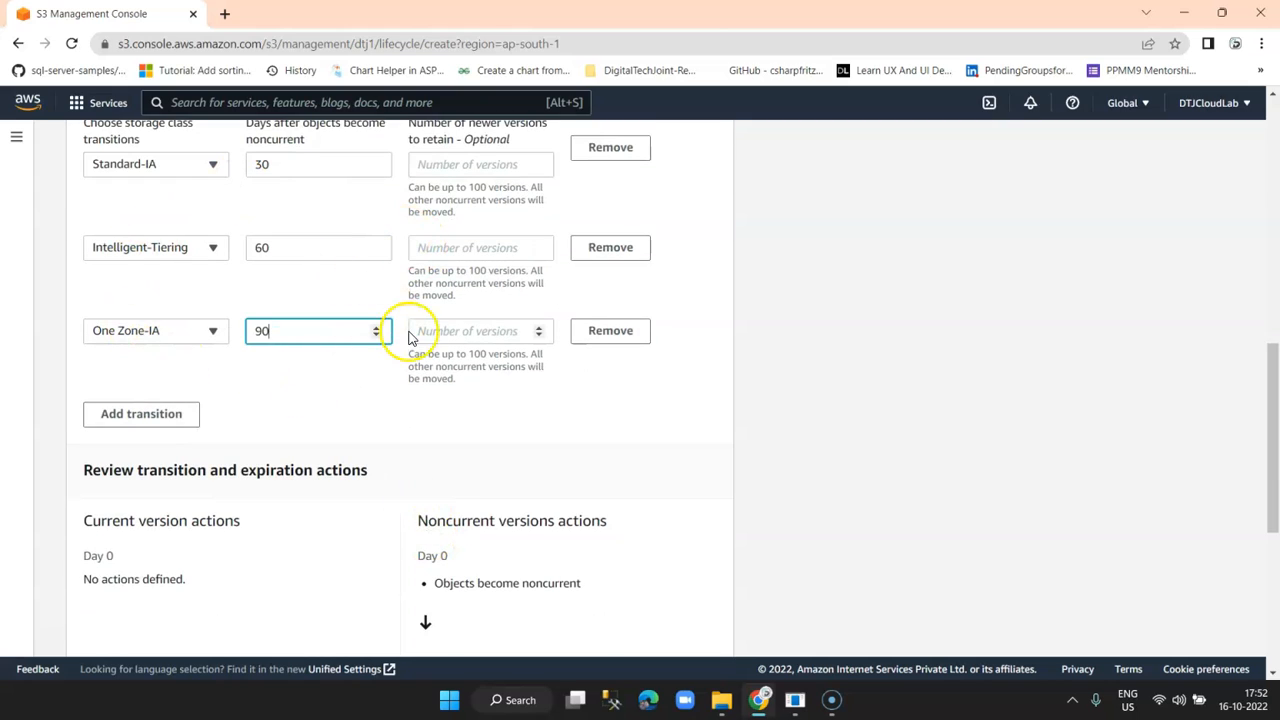
pyautogui.scroll(-3, 418, 335)
pyautogui.scroll(4, 418, 335)
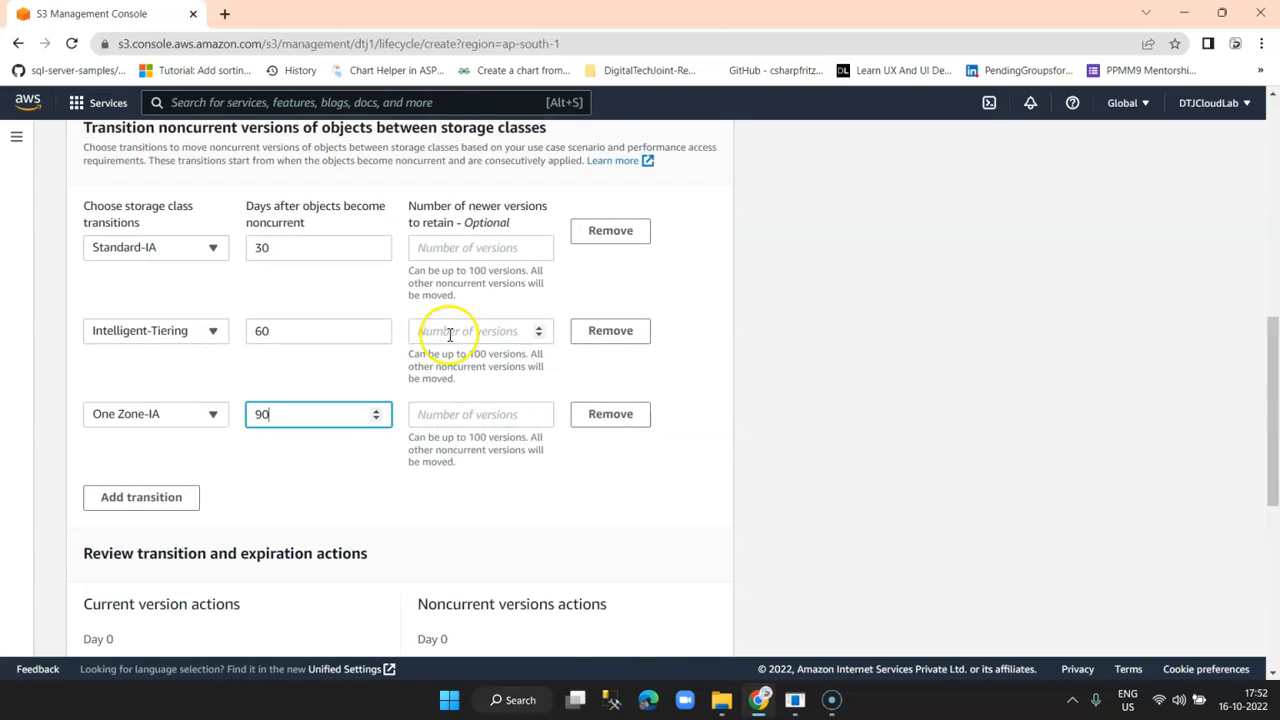
pyautogui.scroll(-6, 686, 423)
pyautogui.scroll(1, 688, 415)
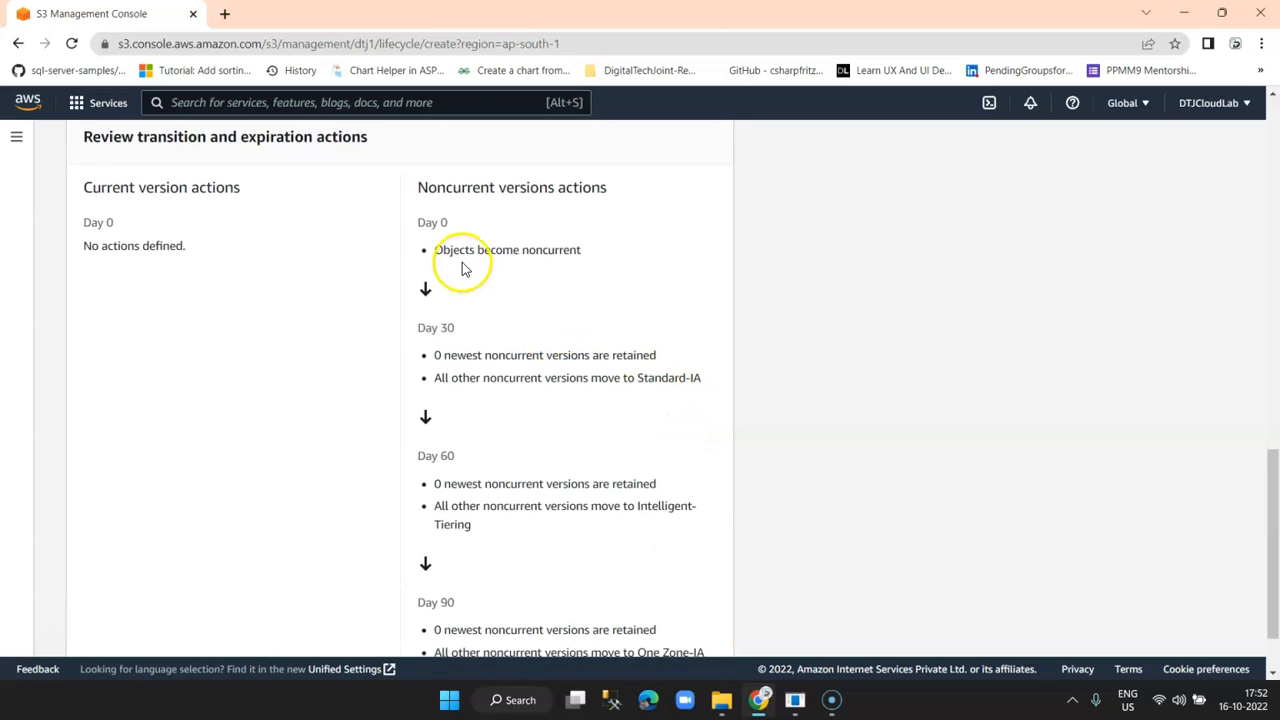
pyautogui.moveTo(414, 214); pyautogui.dragTo(489, 240)
pyautogui.click(472, 323)
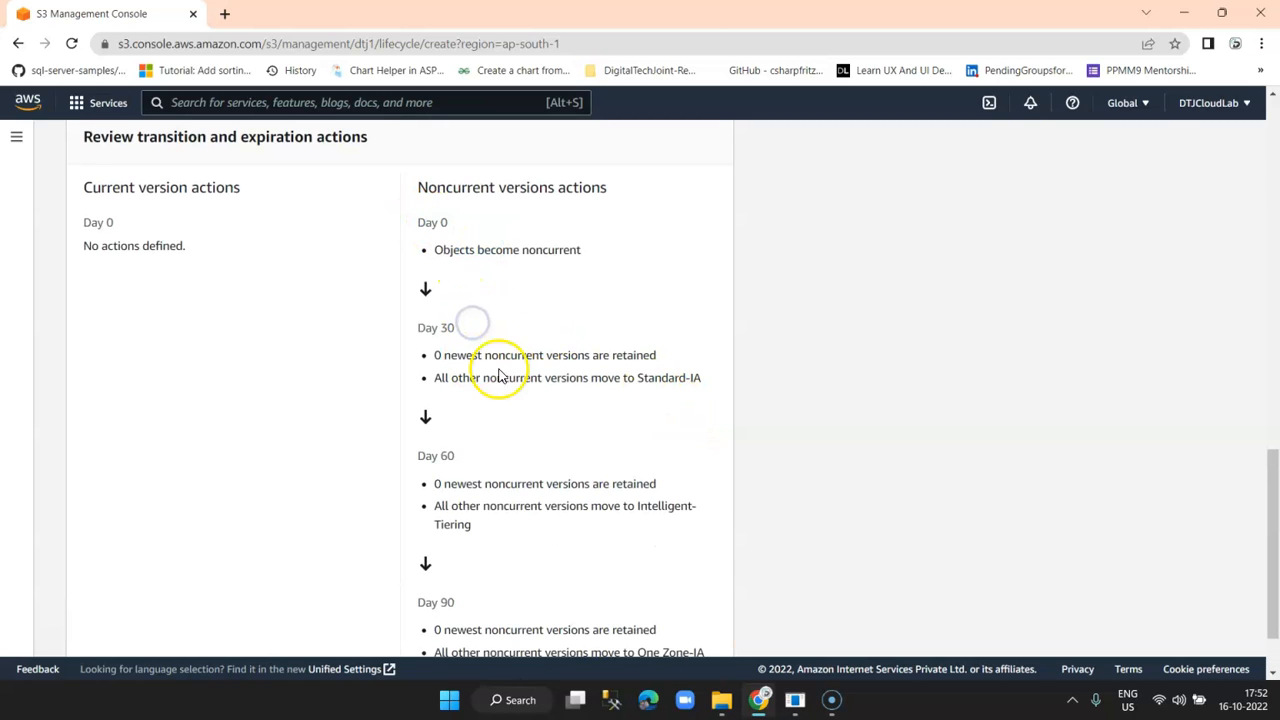
pyautogui.moveTo(635, 378); pyautogui.dragTo(720, 378)
pyautogui.scroll(-1, 626, 393)
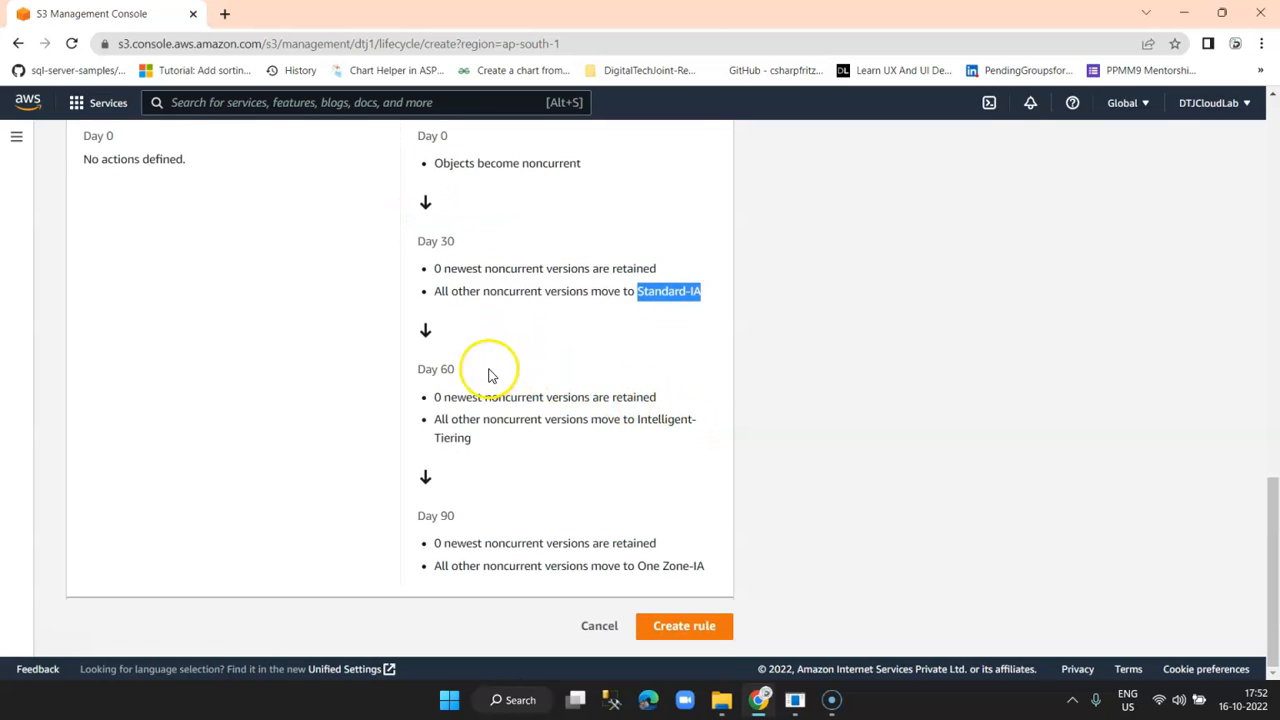
pyautogui.moveTo(497, 395); pyautogui.dragTo(560, 449)
pyautogui.click(559, 449)
pyautogui.moveTo(720, 570); pyautogui.dragTo(505, 571)
pyautogui.click(572, 521)
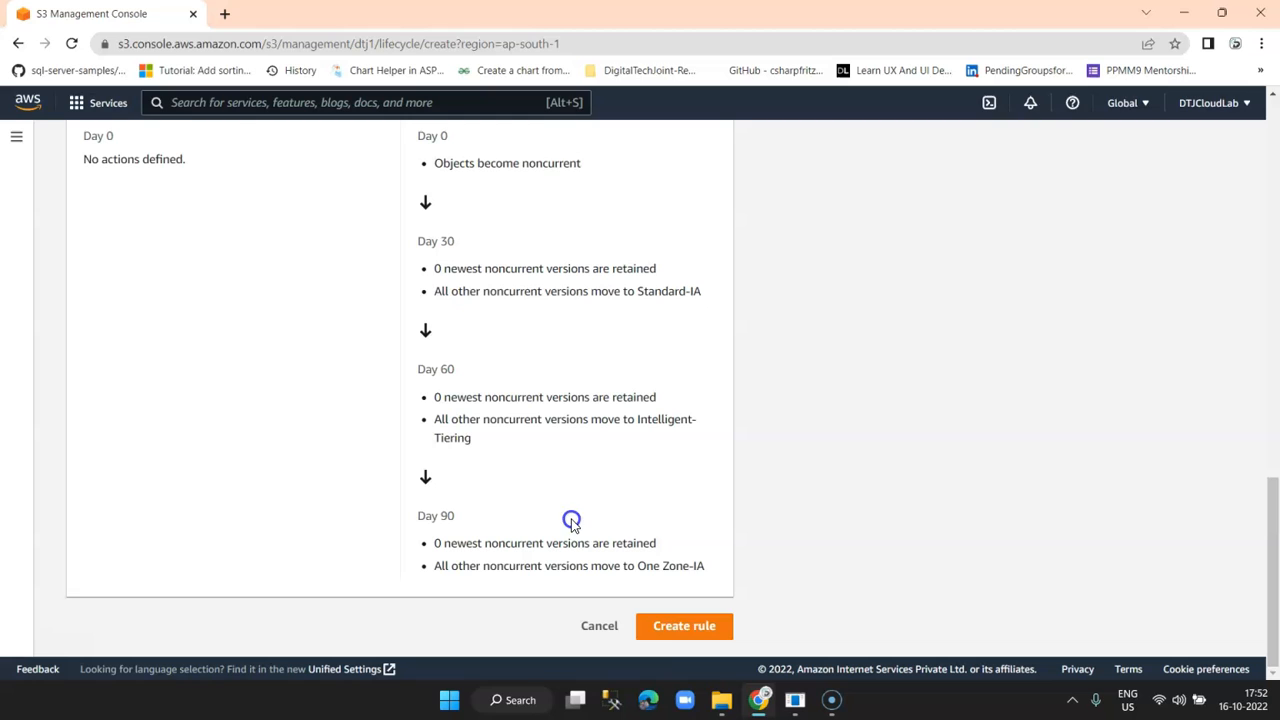
# Create the configured lifecycle rule and check its noncurrent version actions in the rule list
pyautogui.click(683, 625)
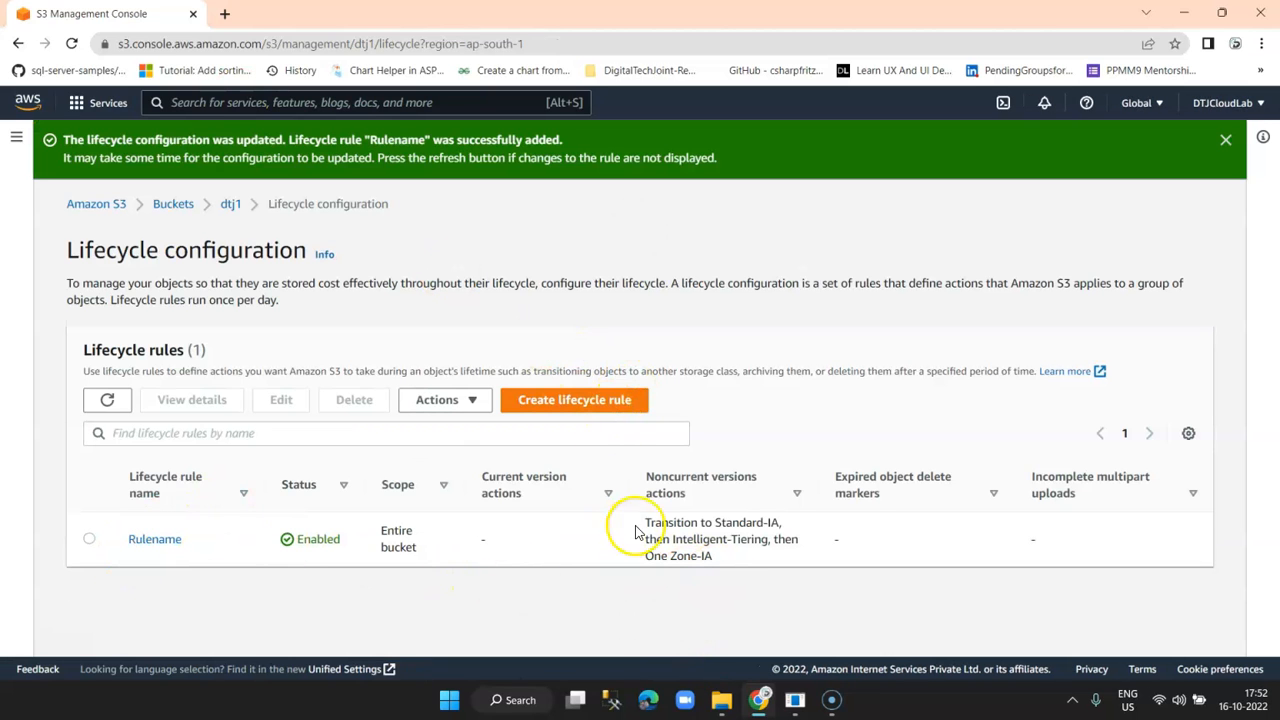
pyautogui.moveTo(640, 523); pyautogui.dragTo(761, 566)
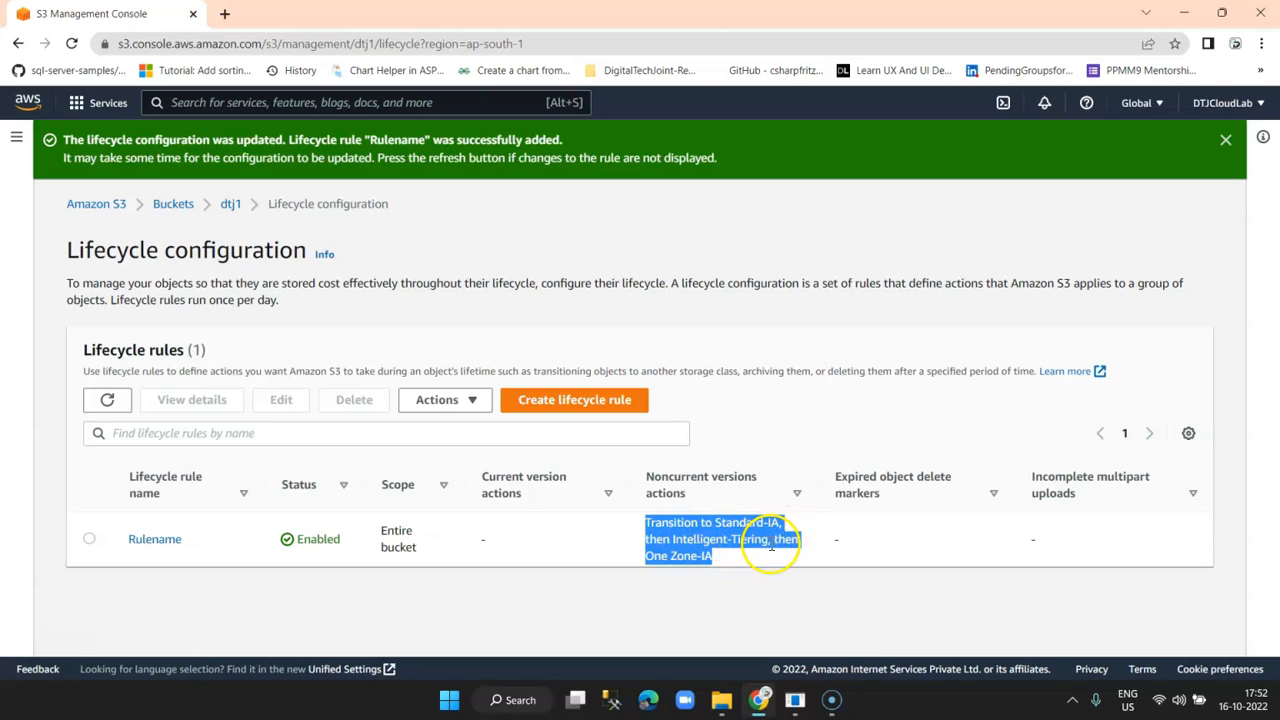
# Open the details of the lifecycle rule Rulename and review its timeline of noncurrent version transitions
pyautogui.click(157, 537)
pyautogui.scroll(-3, 567, 441)
pyautogui.scroll(-2, 567, 441)
pyautogui.scroll(2, 640, 354)
pyautogui.moveTo(682, 300); pyautogui.dragTo(760, 603)
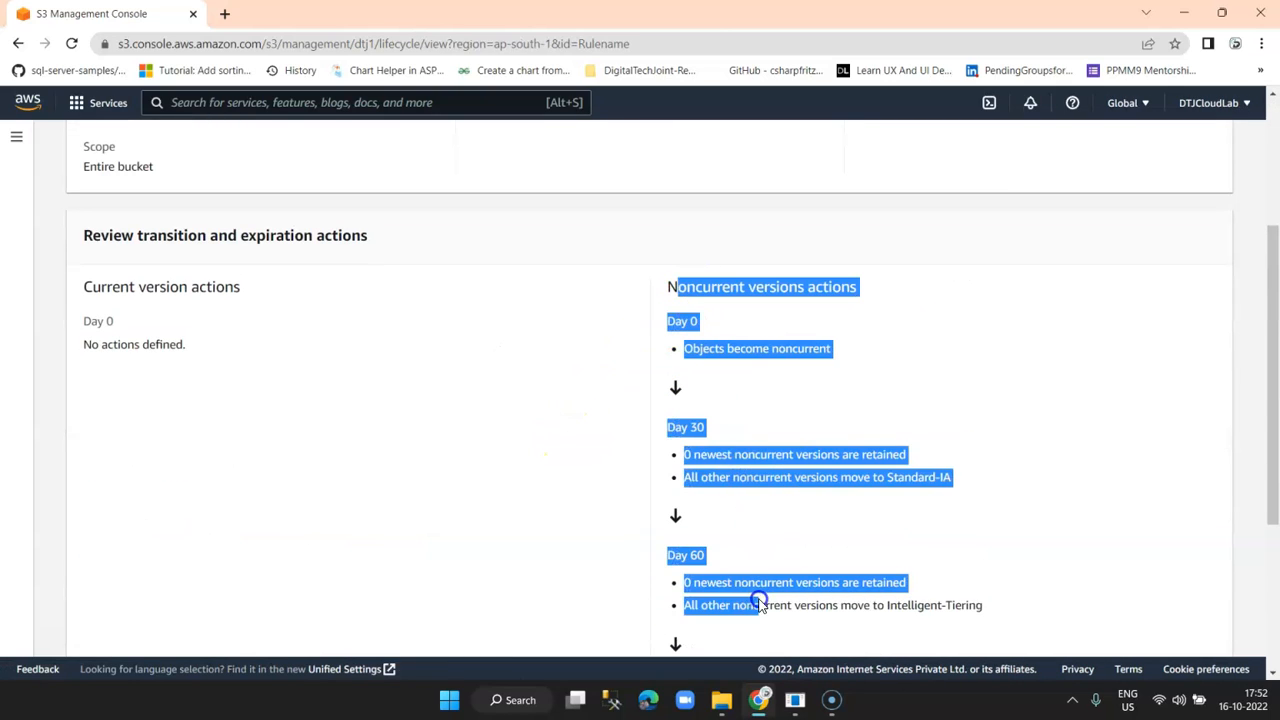
pyautogui.scroll(-3, 888, 502)
pyautogui.scroll(5, 882, 505)
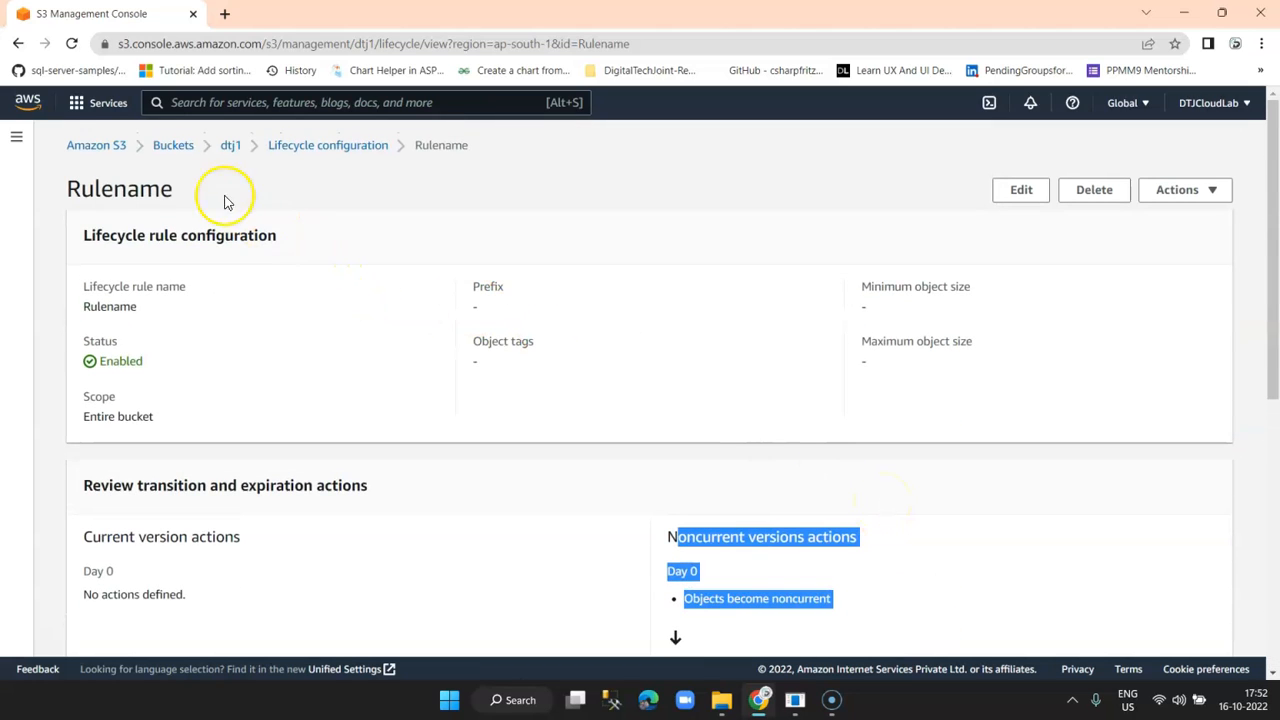
# Delete the lifecycle rule Rulename from the dtj1 bucket
pyautogui.click(229, 147)
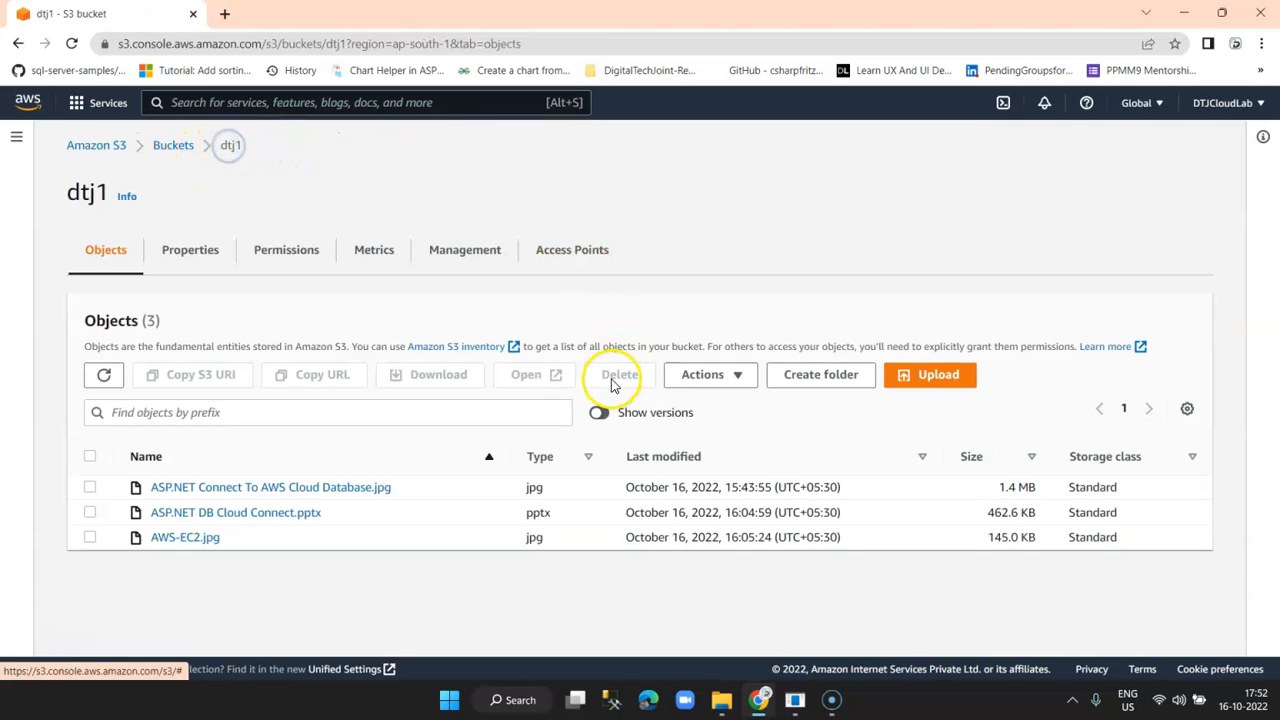
pyautogui.click(183, 147)
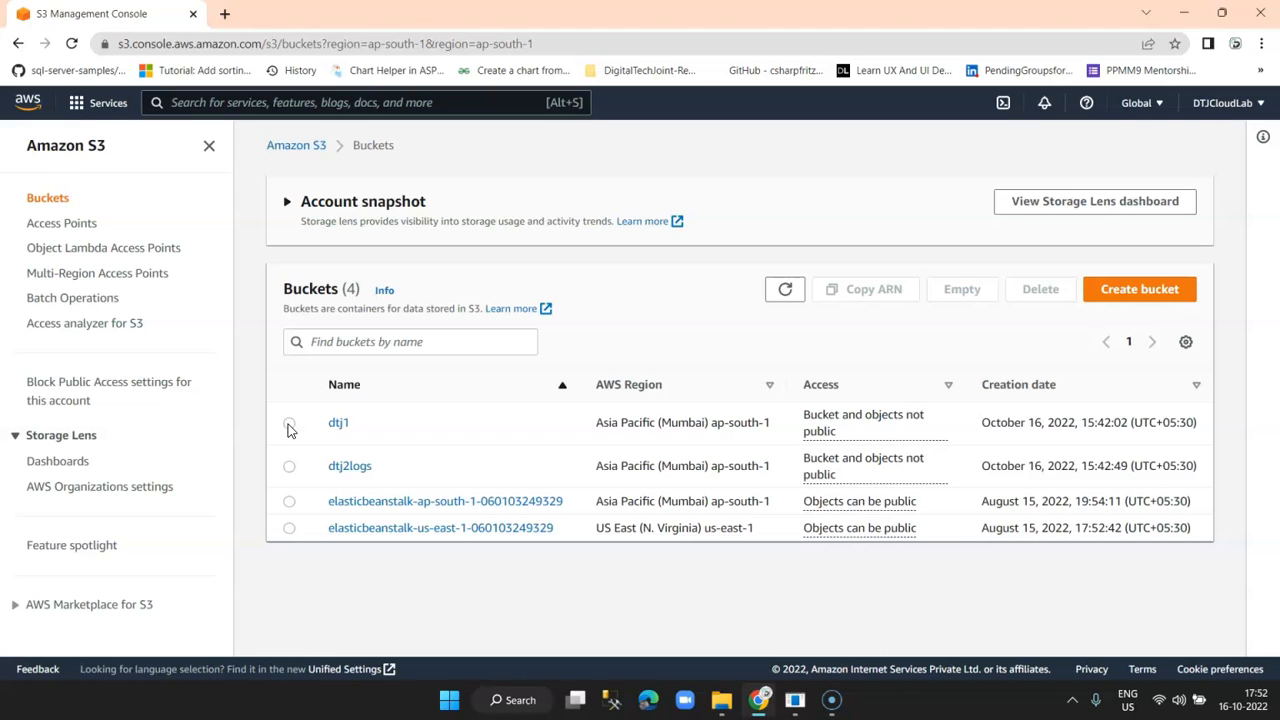
pyautogui.click(337, 423)
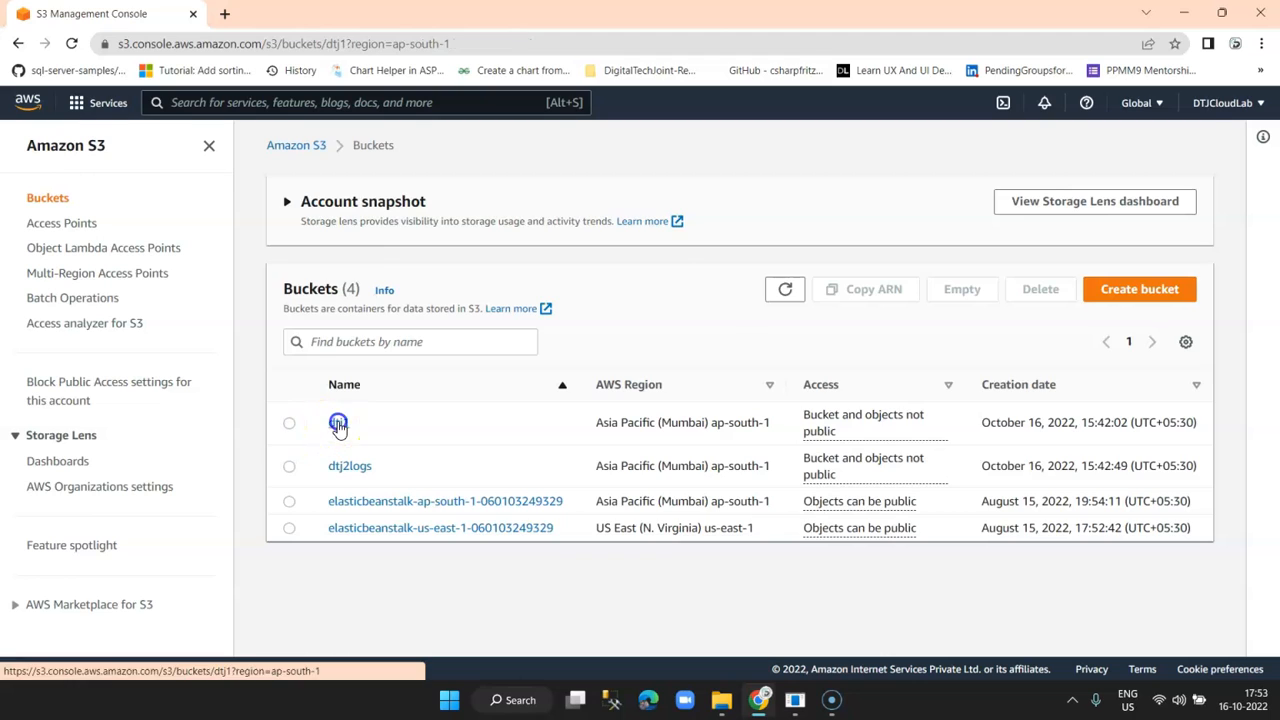
pyautogui.click(676, 251)
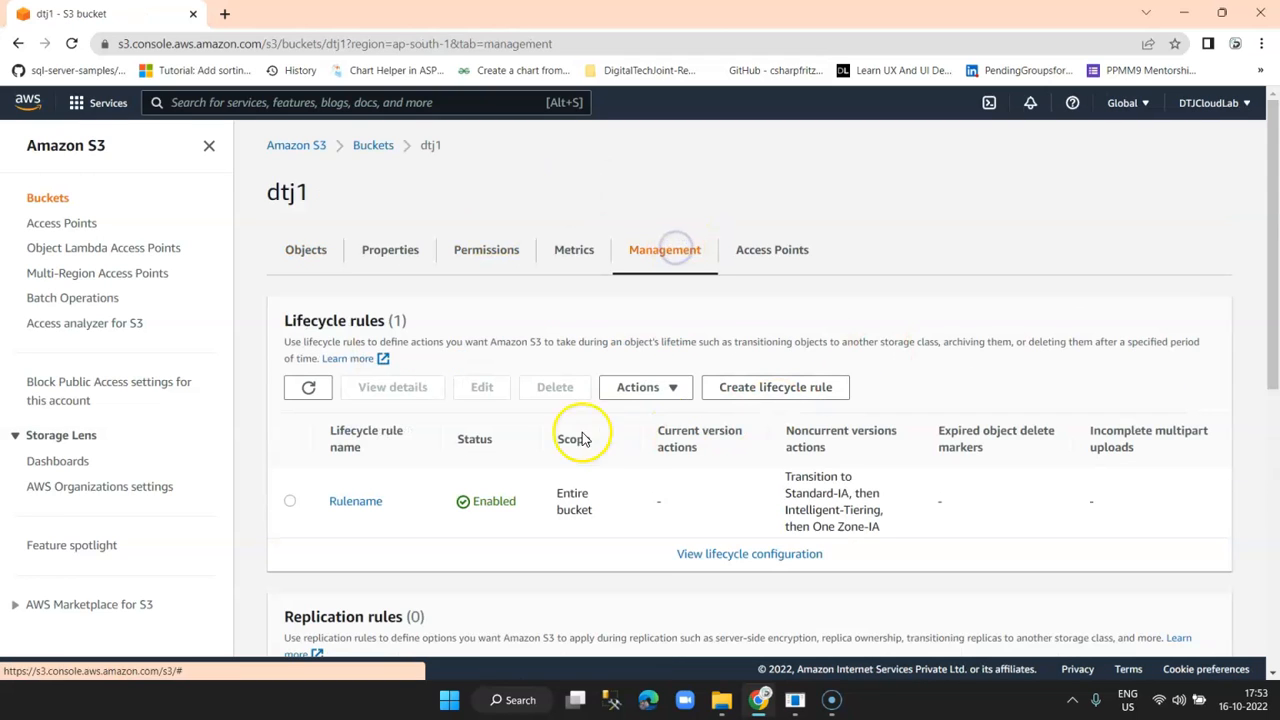
pyautogui.scroll(-3, 494, 450)
pyautogui.scroll(3, 495, 435)
pyautogui.click(289, 500)
pyautogui.click(566, 387)
pyautogui.click(840, 444)
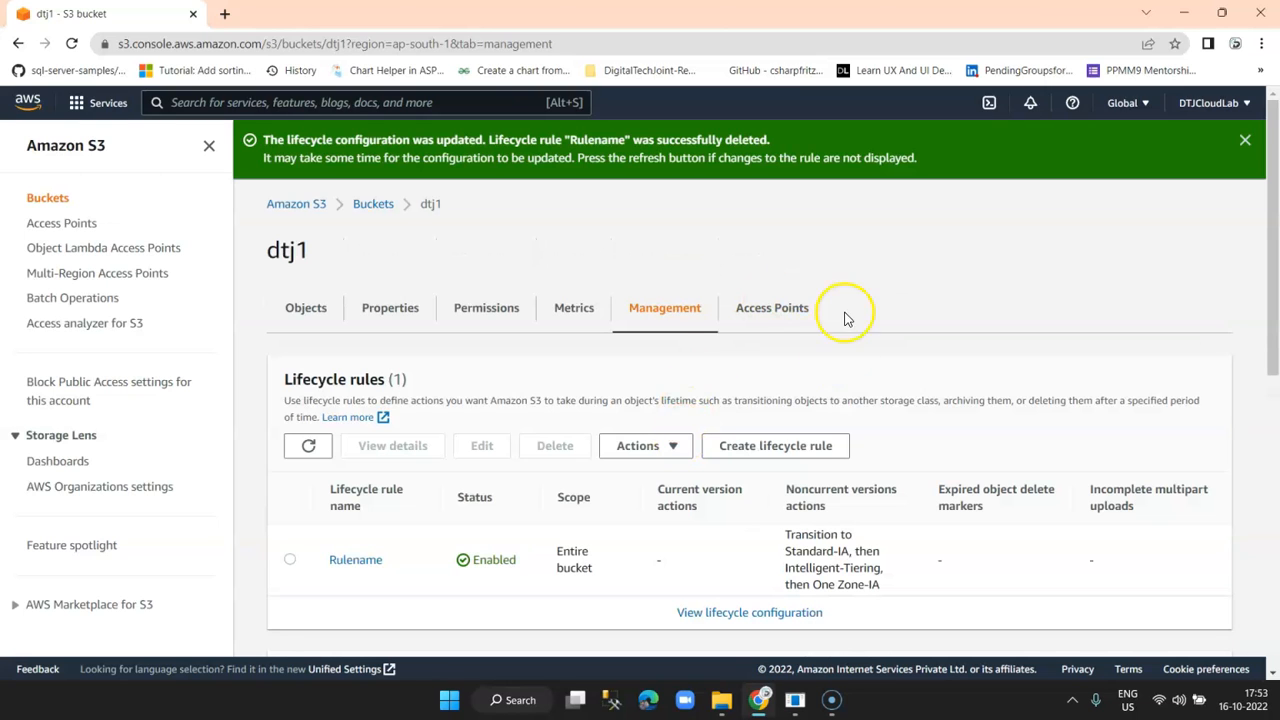
# Start creating a new bucket named dtjbucket1 in the Asia Pacific (Mumbai) ap-south-1 region
pyautogui.click(368, 205)
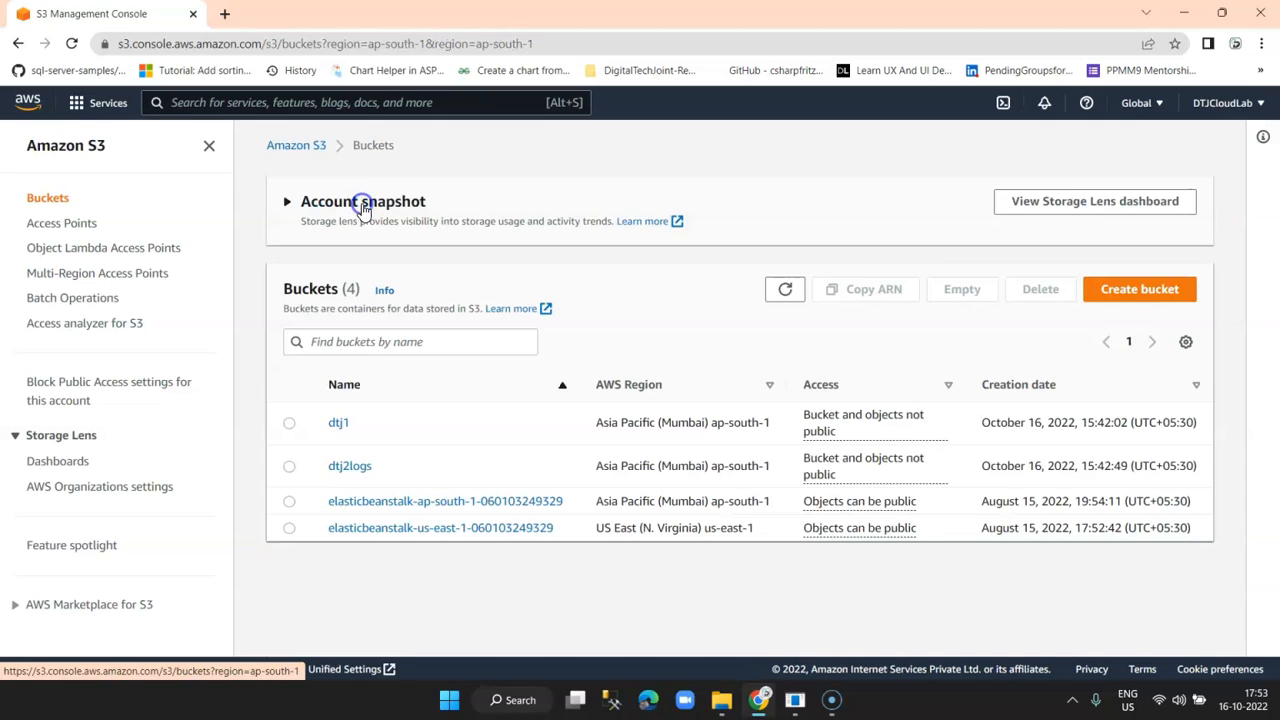
pyautogui.click(296, 147)
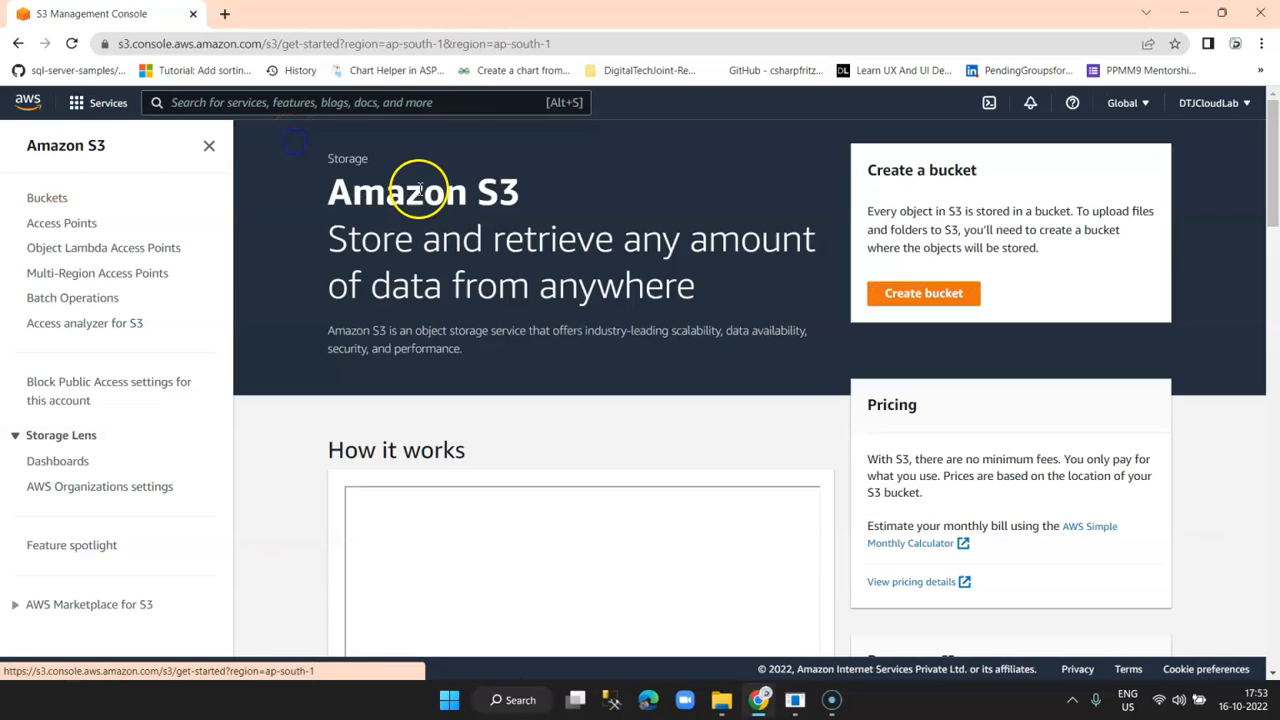
pyautogui.click(40, 201)
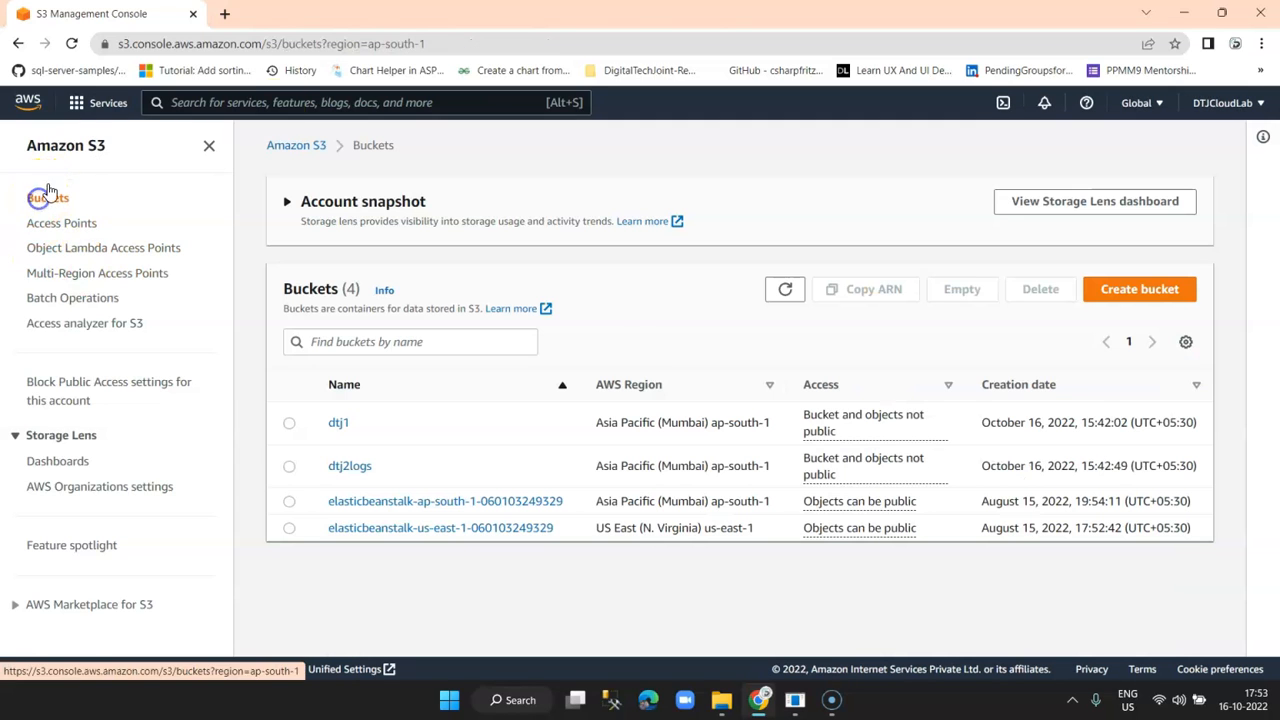
pyautogui.click(1123, 287)
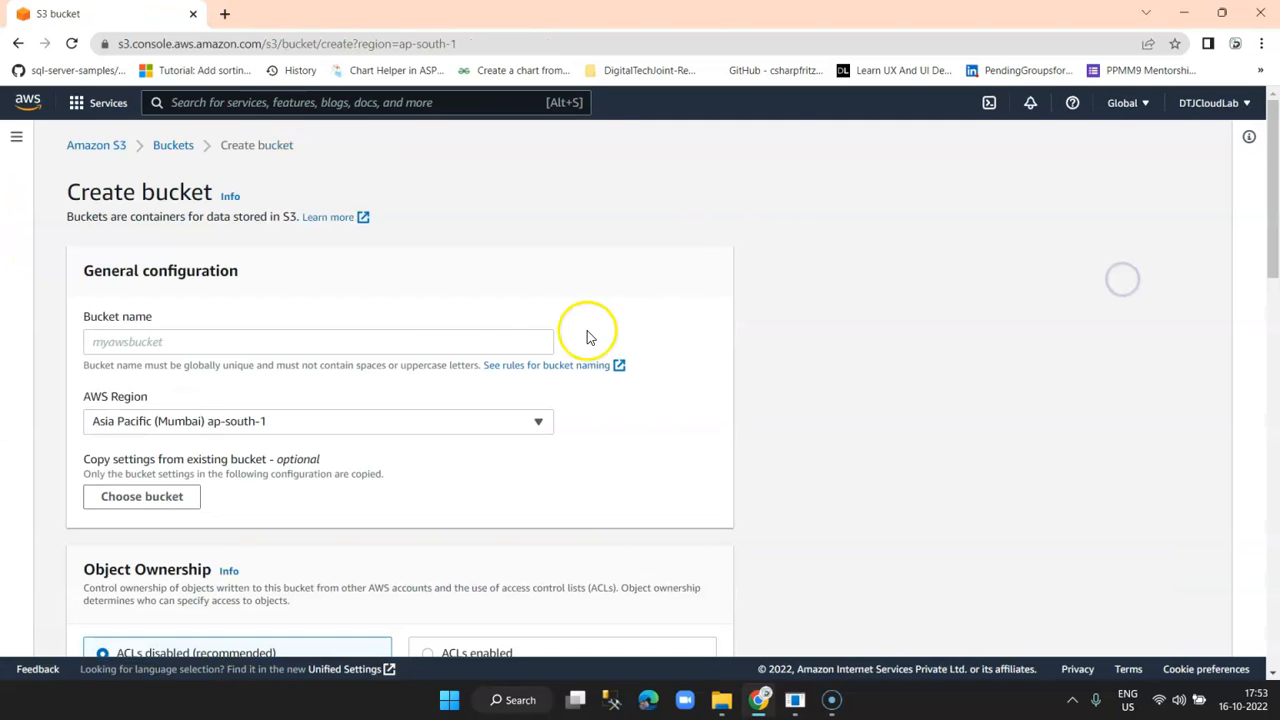
pyautogui.click(443, 345)
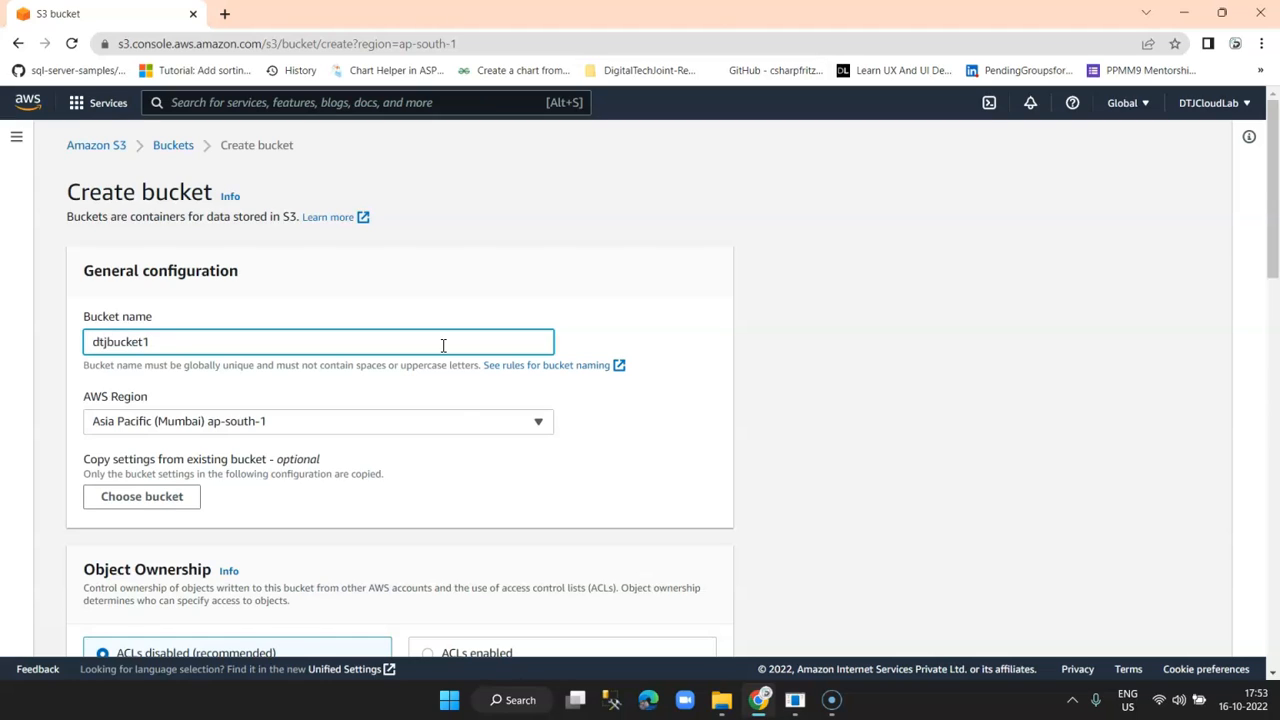
pyautogui.click(346, 421)
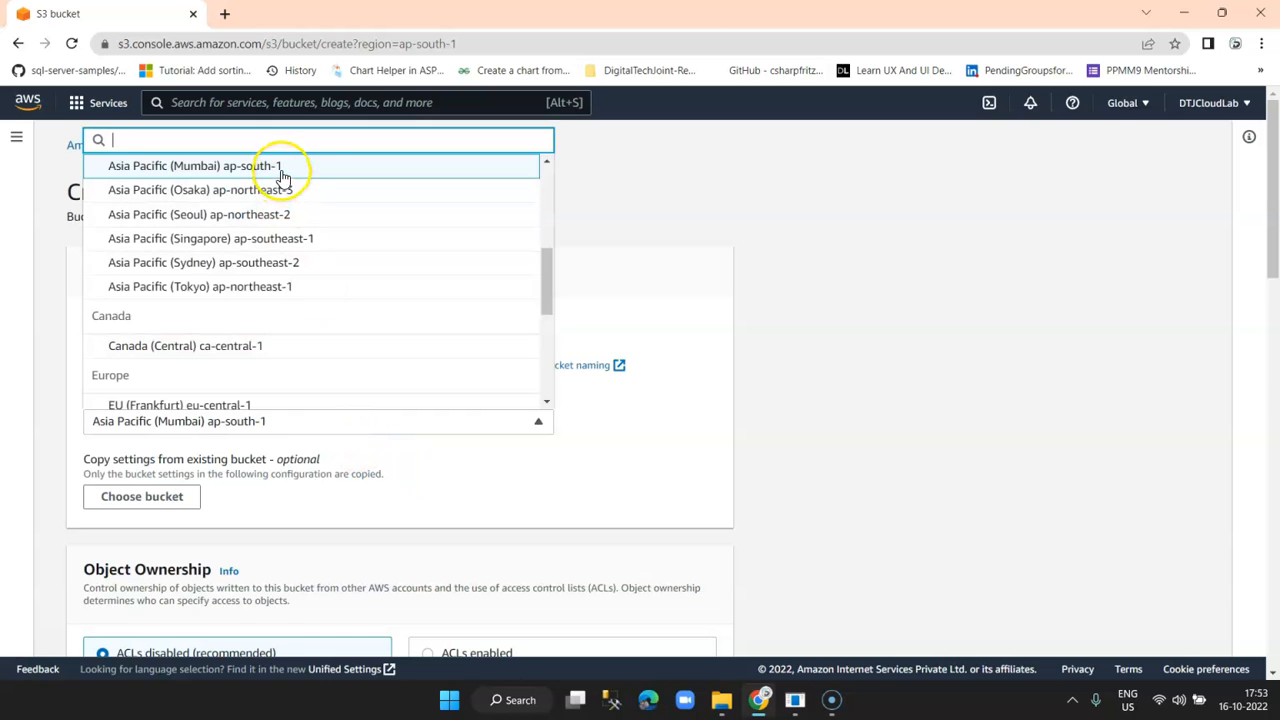
pyautogui.click(283, 177)
# Set the object ownership of dtjbucket1 to ACLs enabled
pyautogui.scroll(-3, 490, 390)
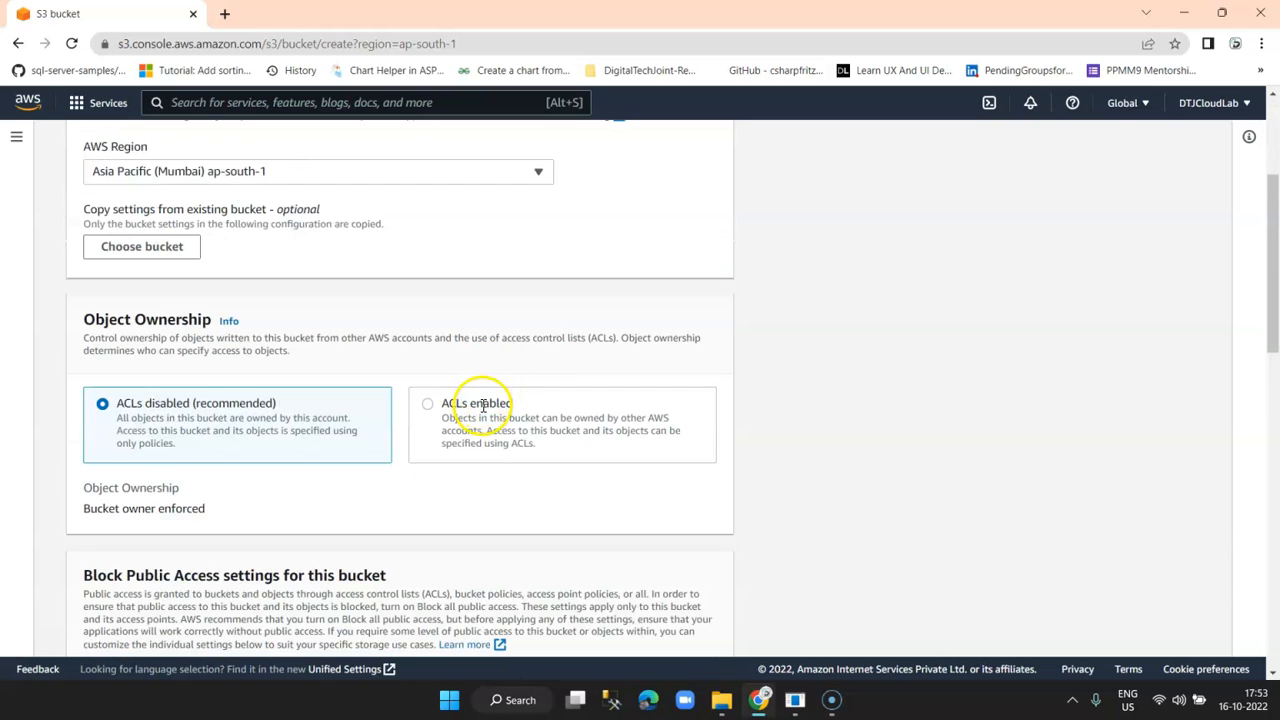
pyautogui.scroll(-2, 483, 405)
pyautogui.click(489, 236)
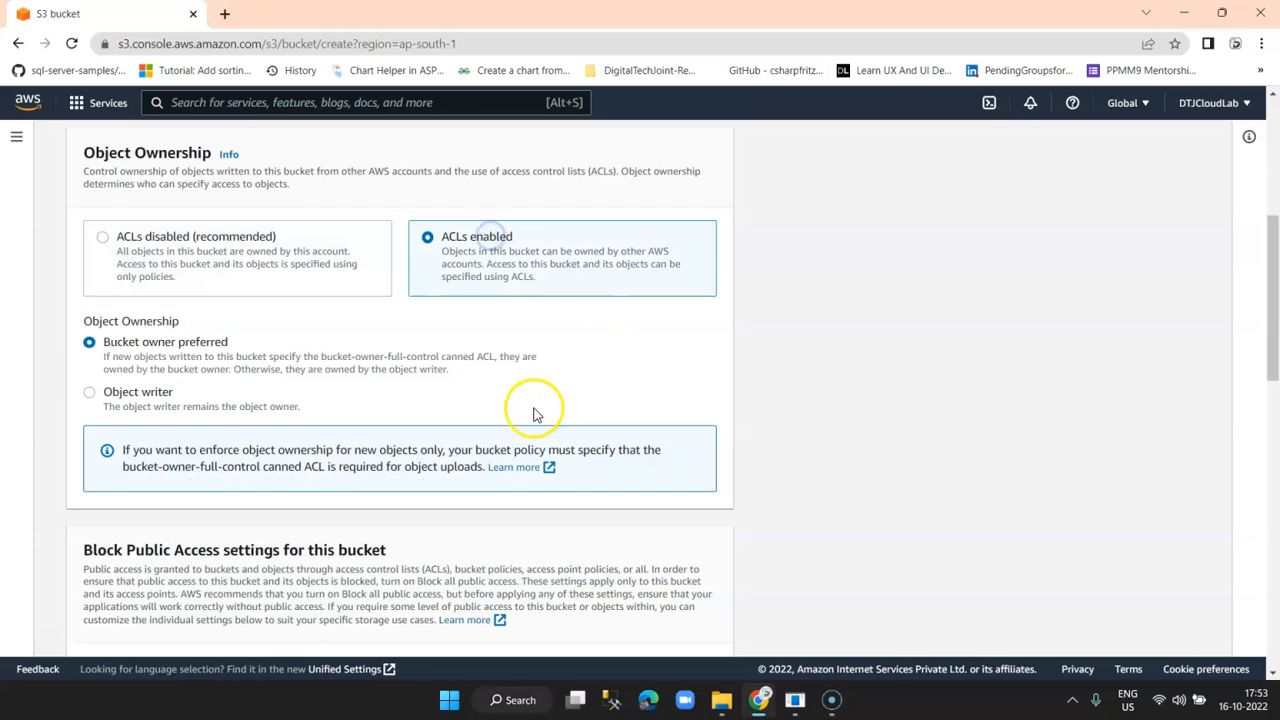
# Enable bucket versioning for dtjbucket1, keep all public access blocked, and create the bucket
pyautogui.scroll(-1, 533, 413)
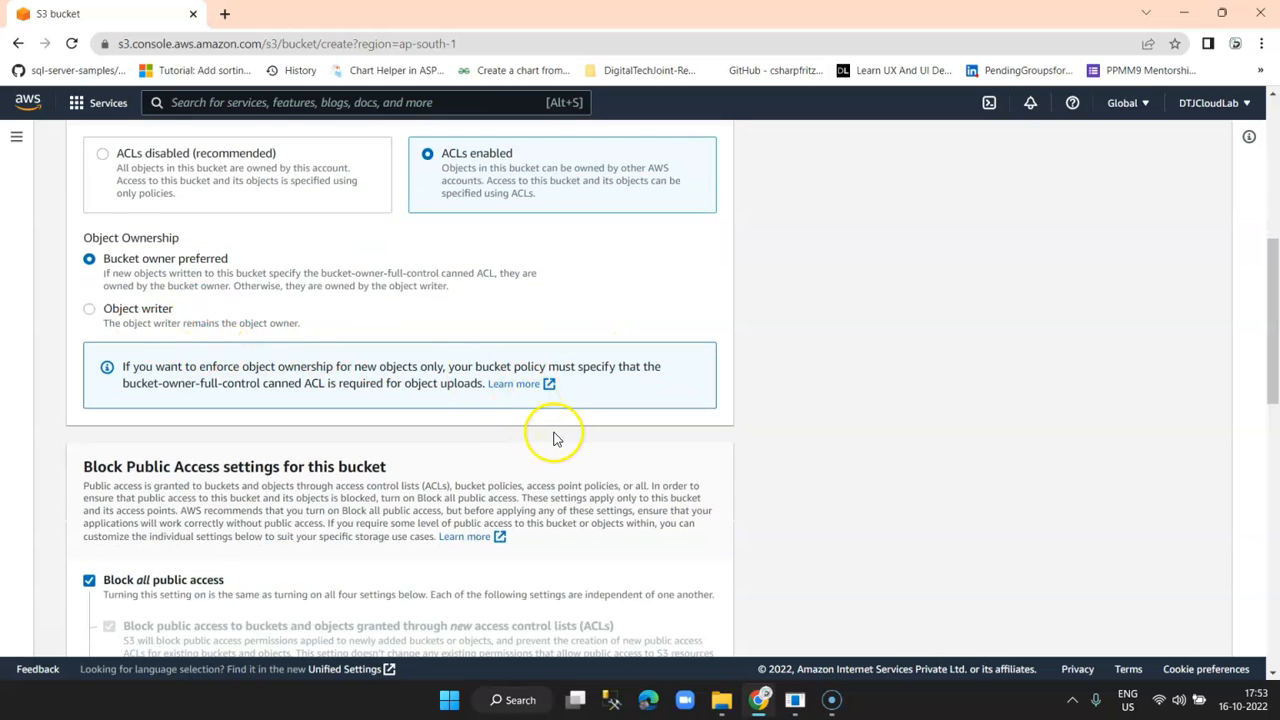
pyautogui.scroll(-2, 540, 430)
pyautogui.scroll(-3, 423, 445)
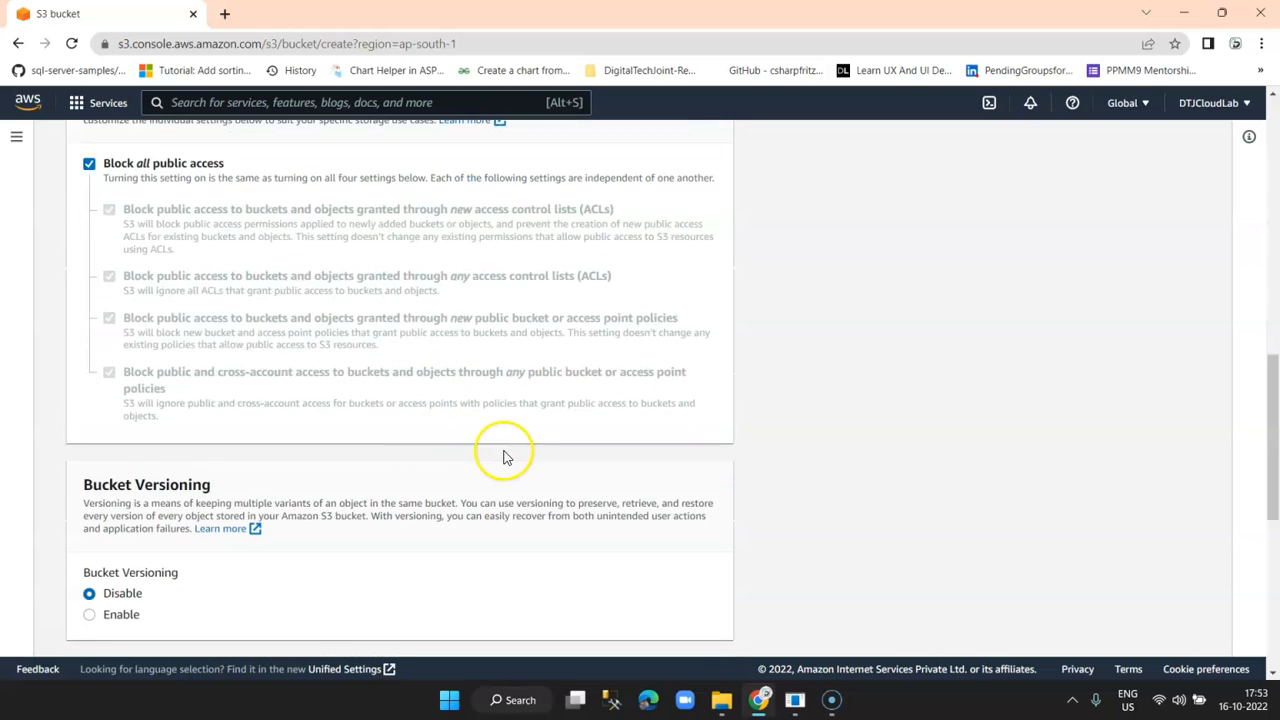
pyautogui.scroll(-2, 505, 456)
pyautogui.scroll(-2, 505, 457)
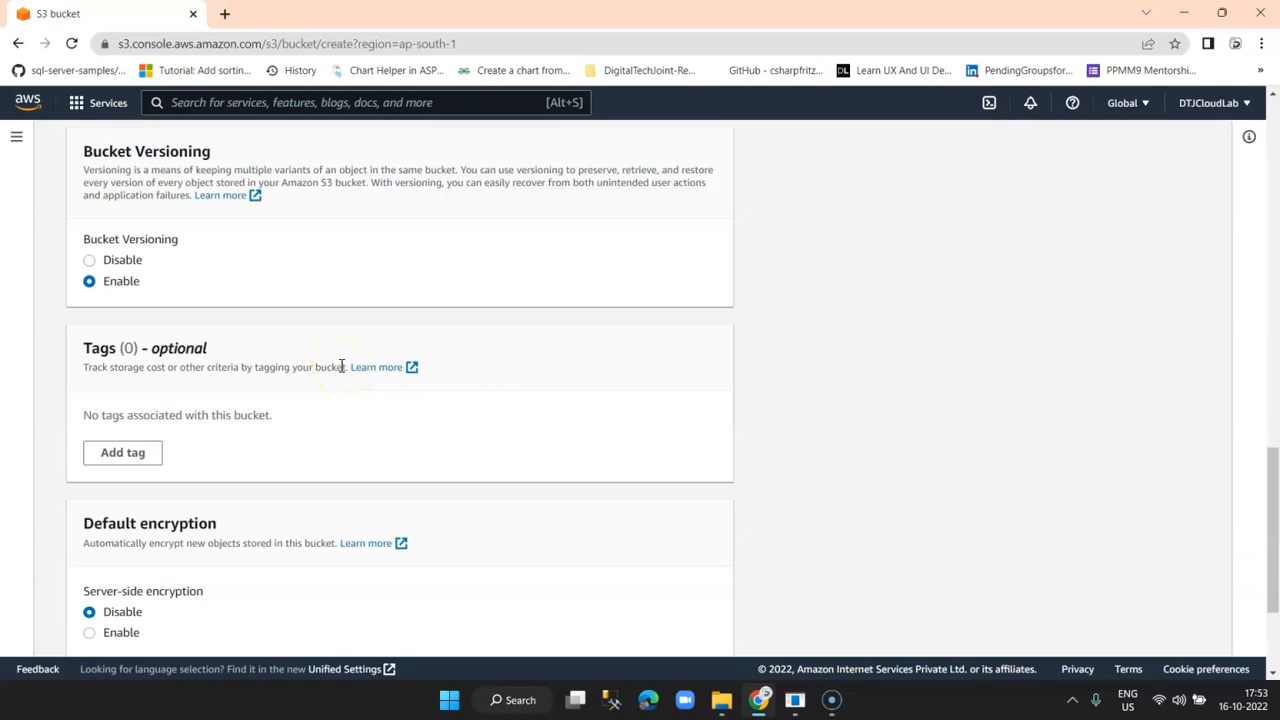
pyautogui.scroll(-2, 341, 366)
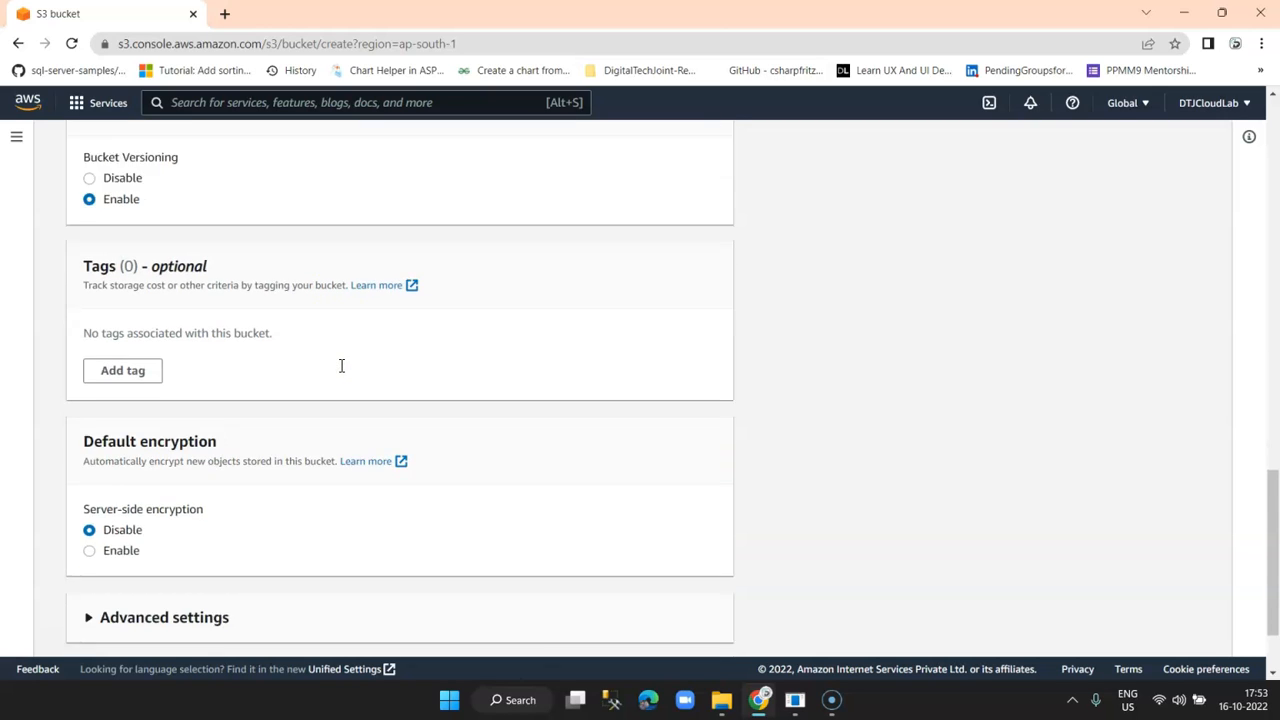
pyautogui.scroll(10, 210, 443)
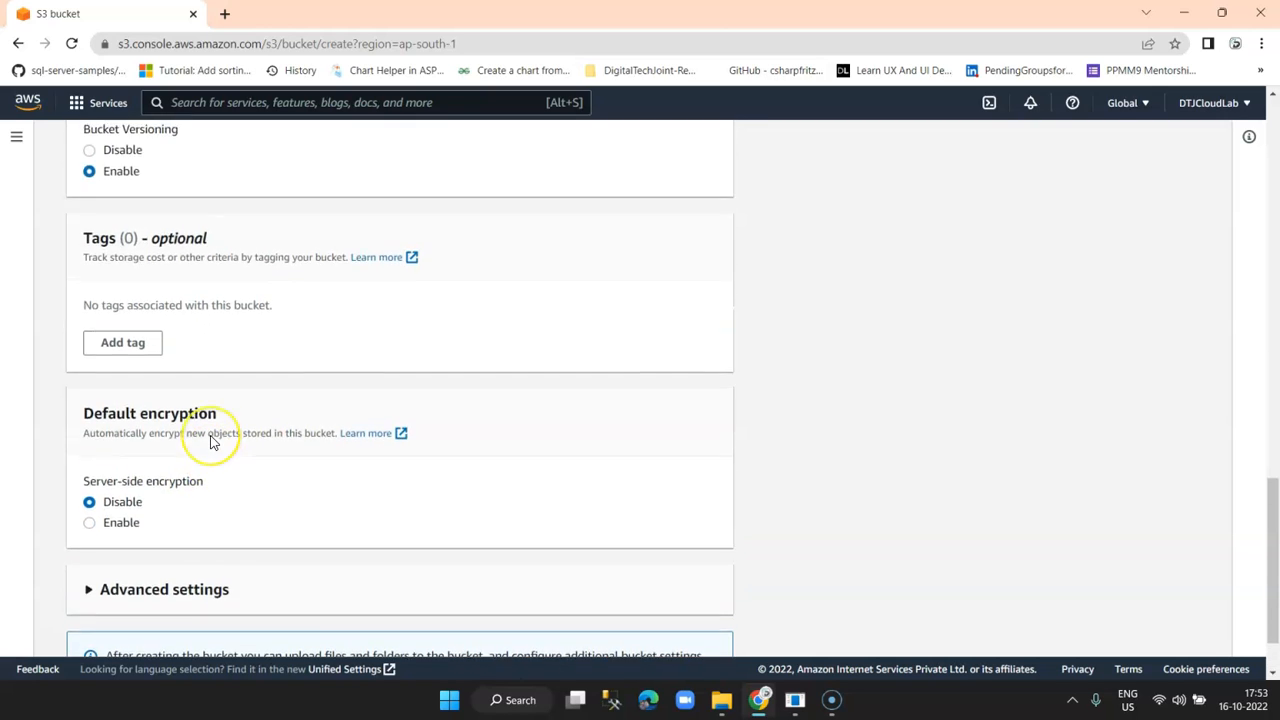
pyautogui.scroll(-10, 210, 443)
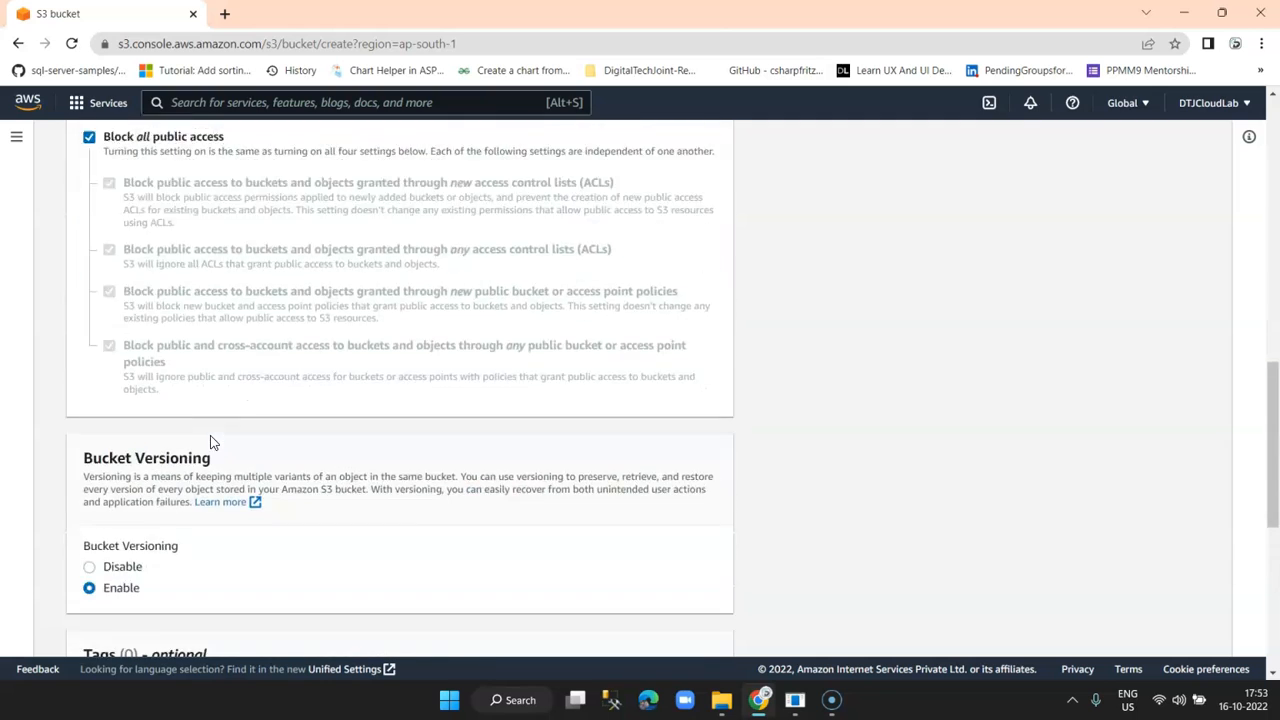
pyautogui.click(655, 638)
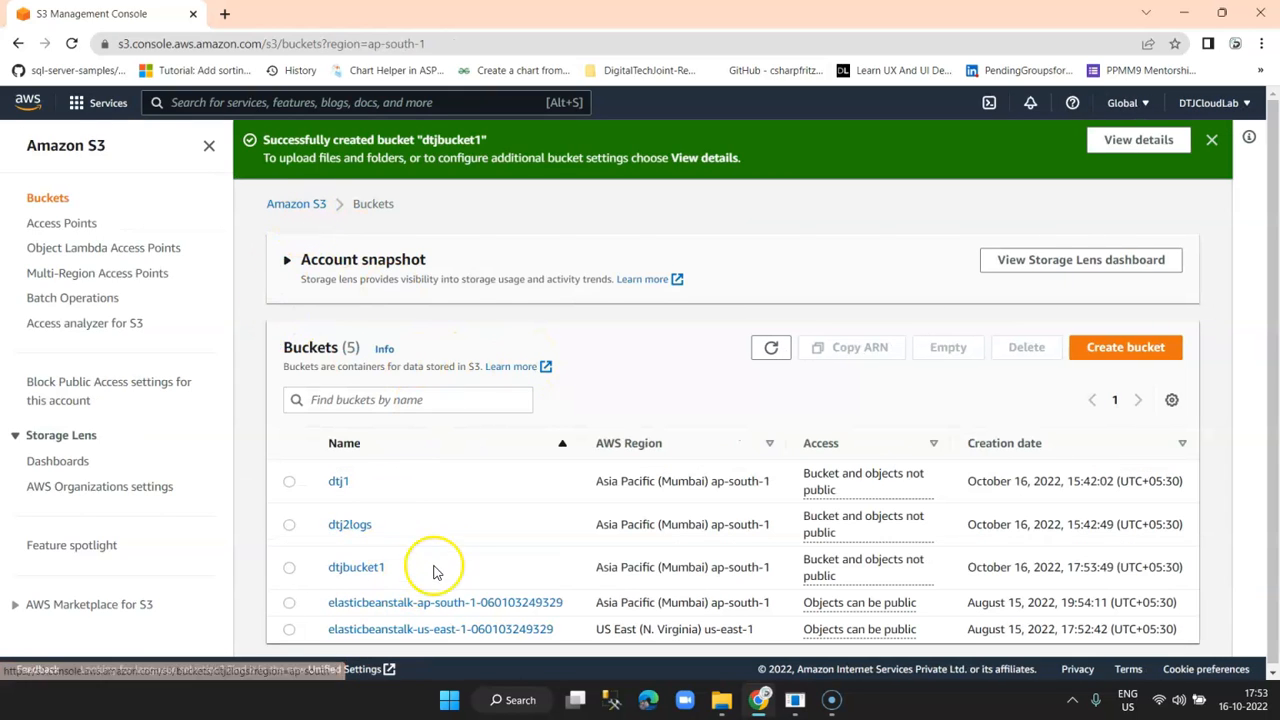
# Start creating another bucket named dtjbucket2 in the Asia Pacific (Mumbai) ap-south-1 region, with ACLs enabled
pyautogui.click(1130, 346)
pyautogui.click(488, 339)
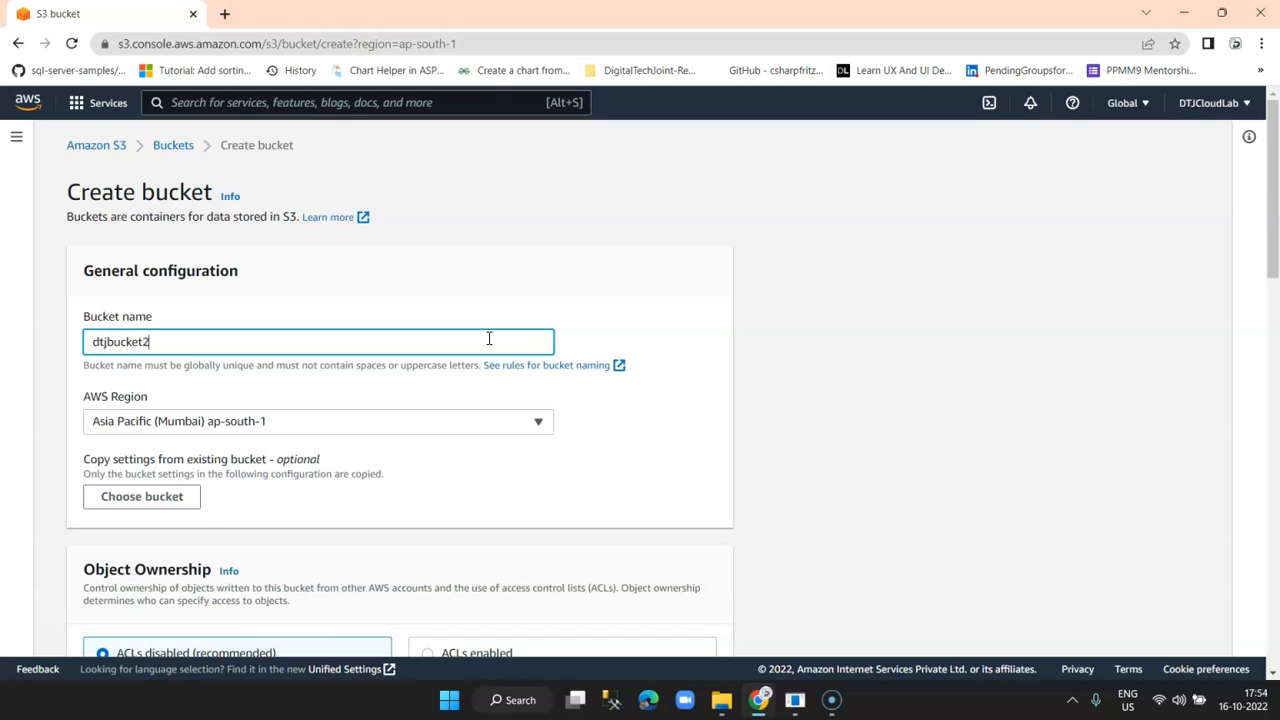
pyautogui.scroll(-2, 263, 314)
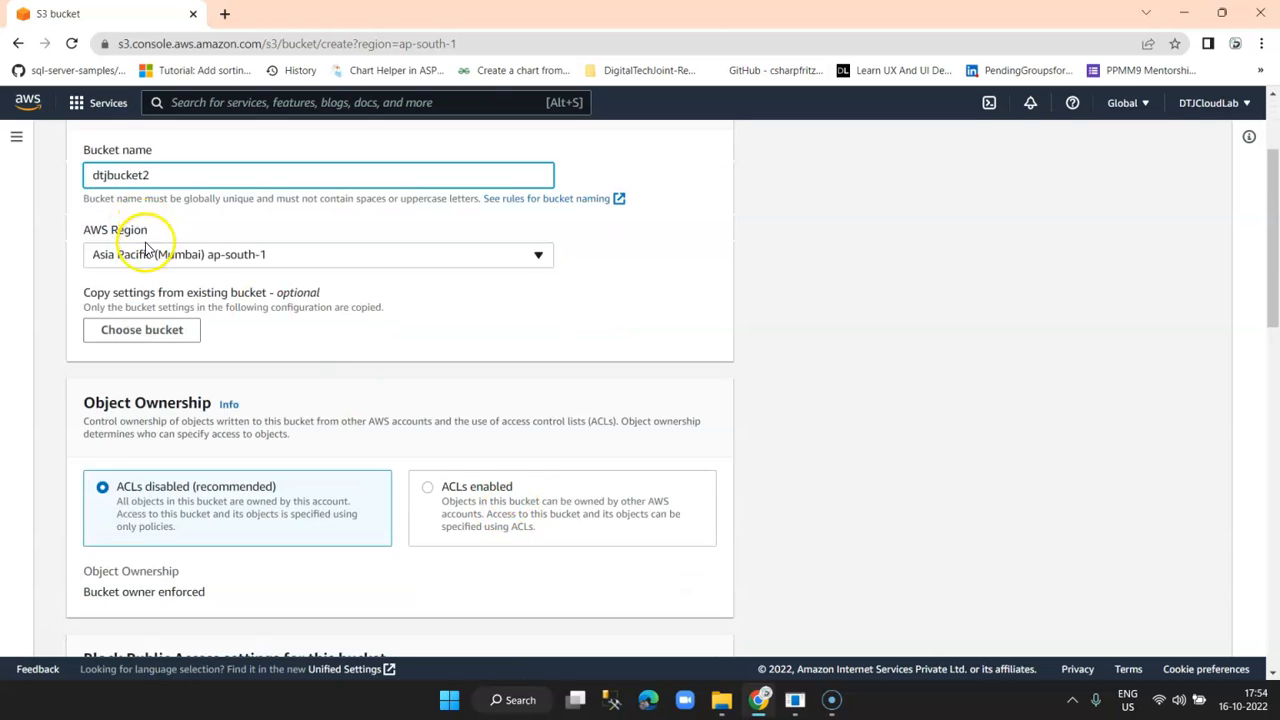
pyautogui.scroll(-3, 437, 309)
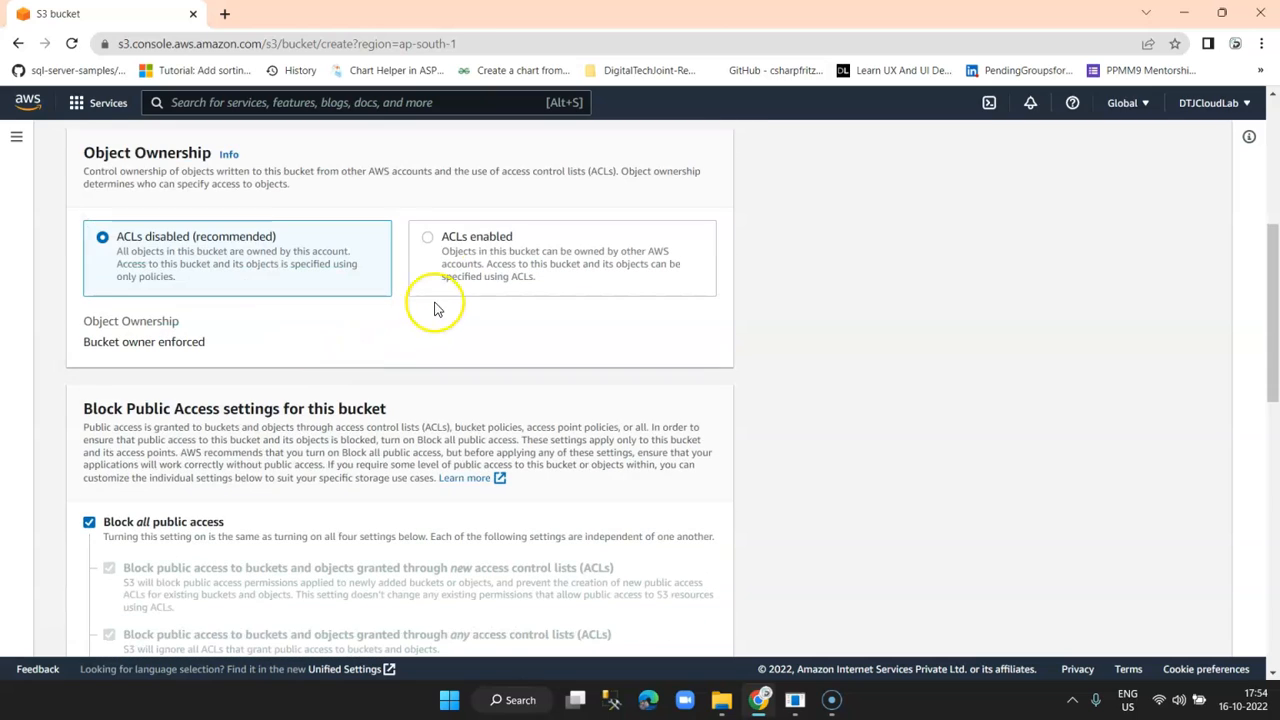
pyautogui.click(430, 240)
# Check the public access, versioning and encryption settings of dtjbucket2 and create the bucket
pyautogui.scroll(-7, 286, 329)
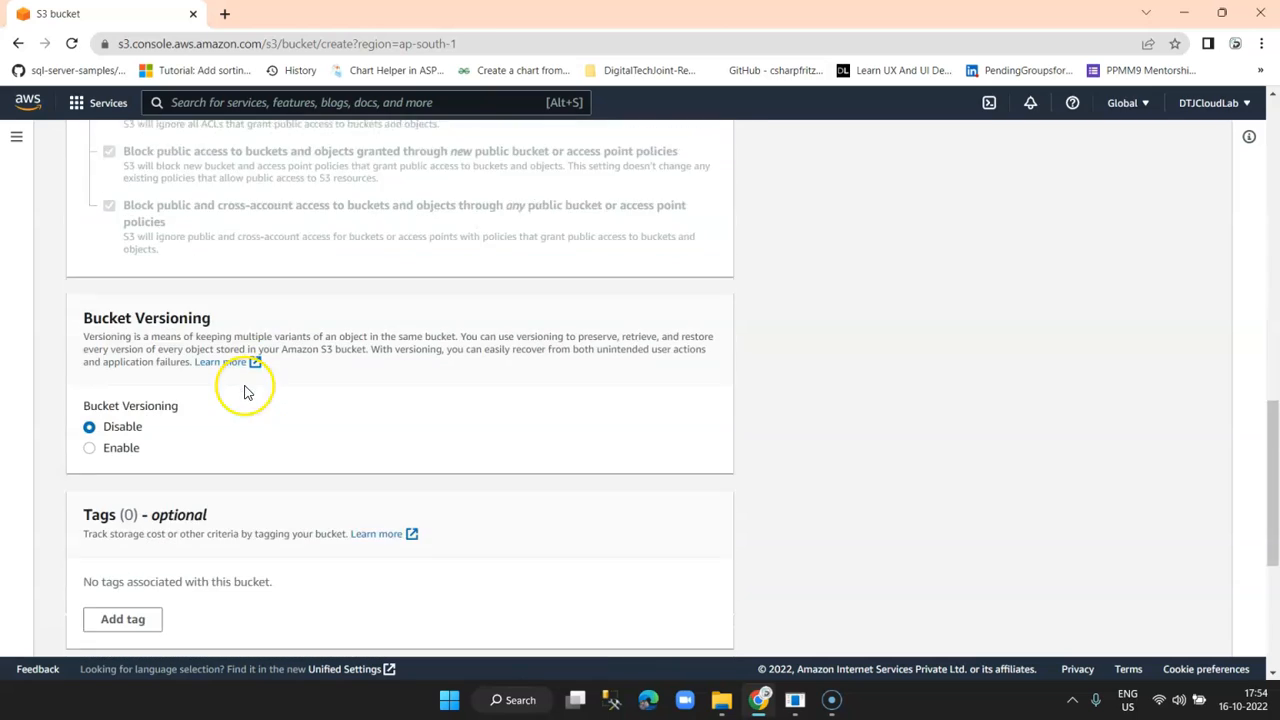
pyautogui.scroll(-2, 247, 392)
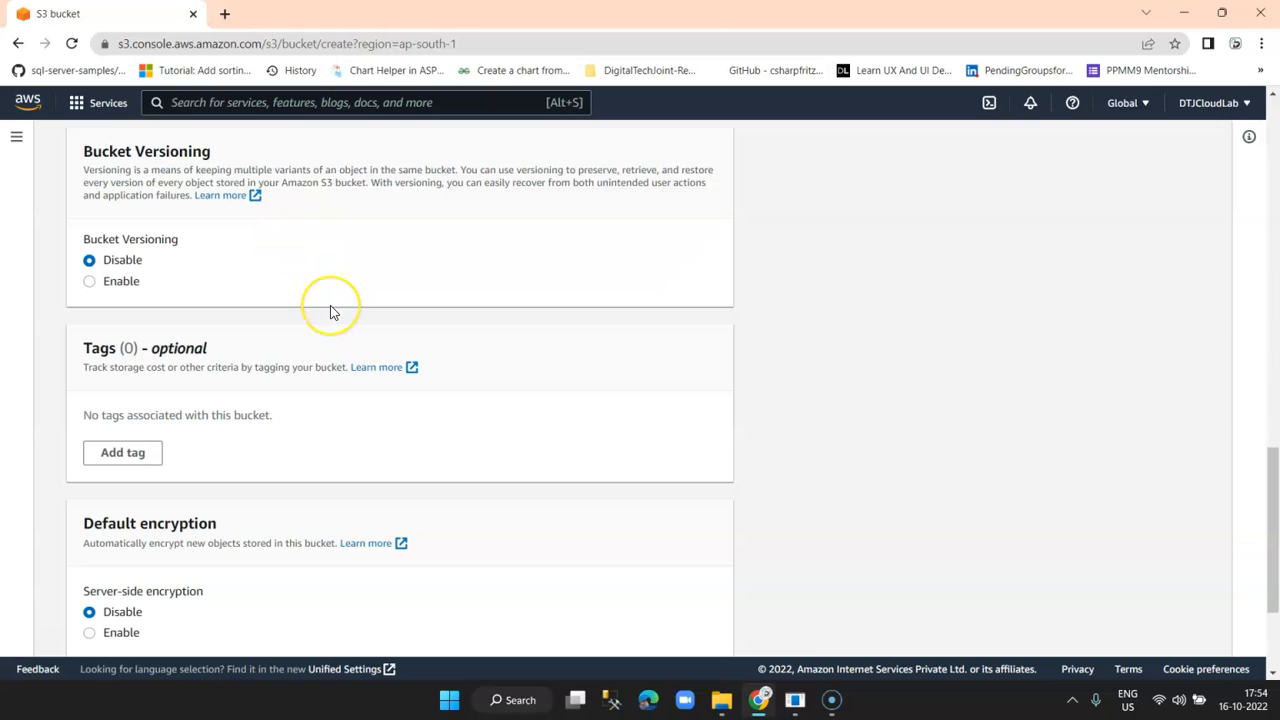
pyautogui.scroll(4, 333, 313)
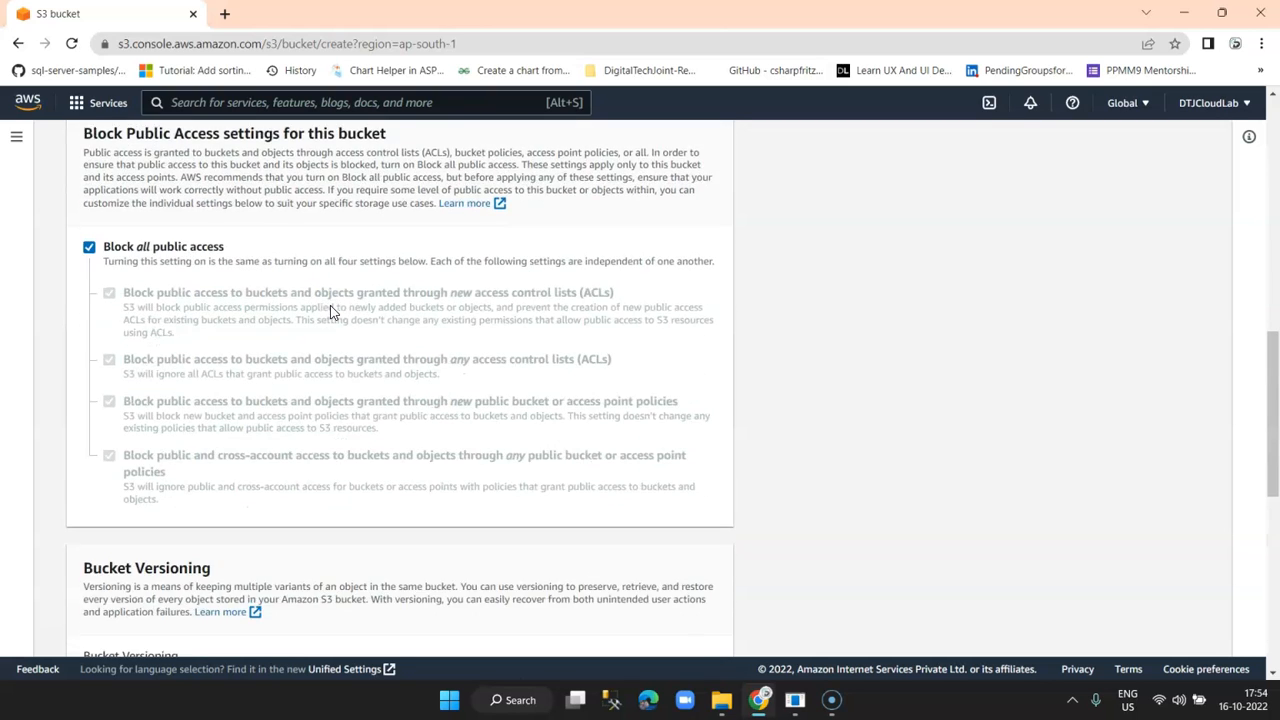
pyautogui.scroll(-6, 333, 313)
pyautogui.scroll(2, 257, 306)
pyautogui.scroll(-2, 257, 306)
pyautogui.click(677, 626)
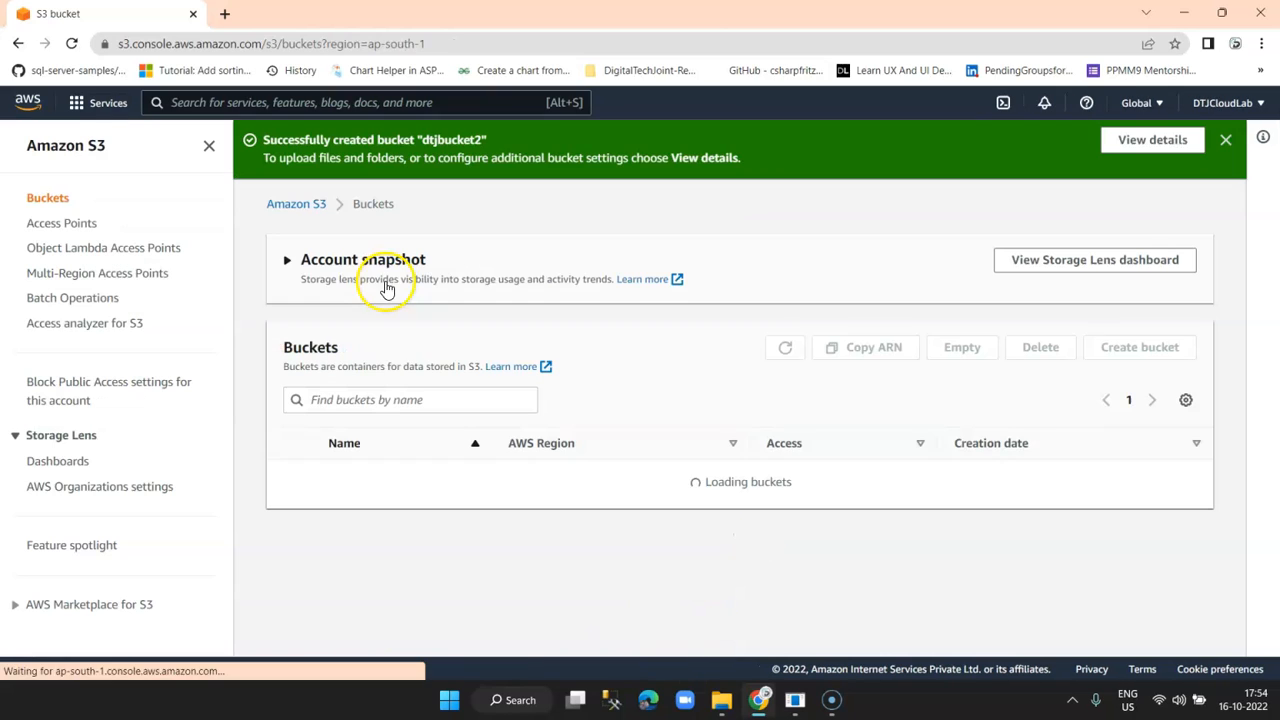
# Open the properties of dtjbucket1 from the bucket list and check its versioning setting
pyautogui.click(311, 207)
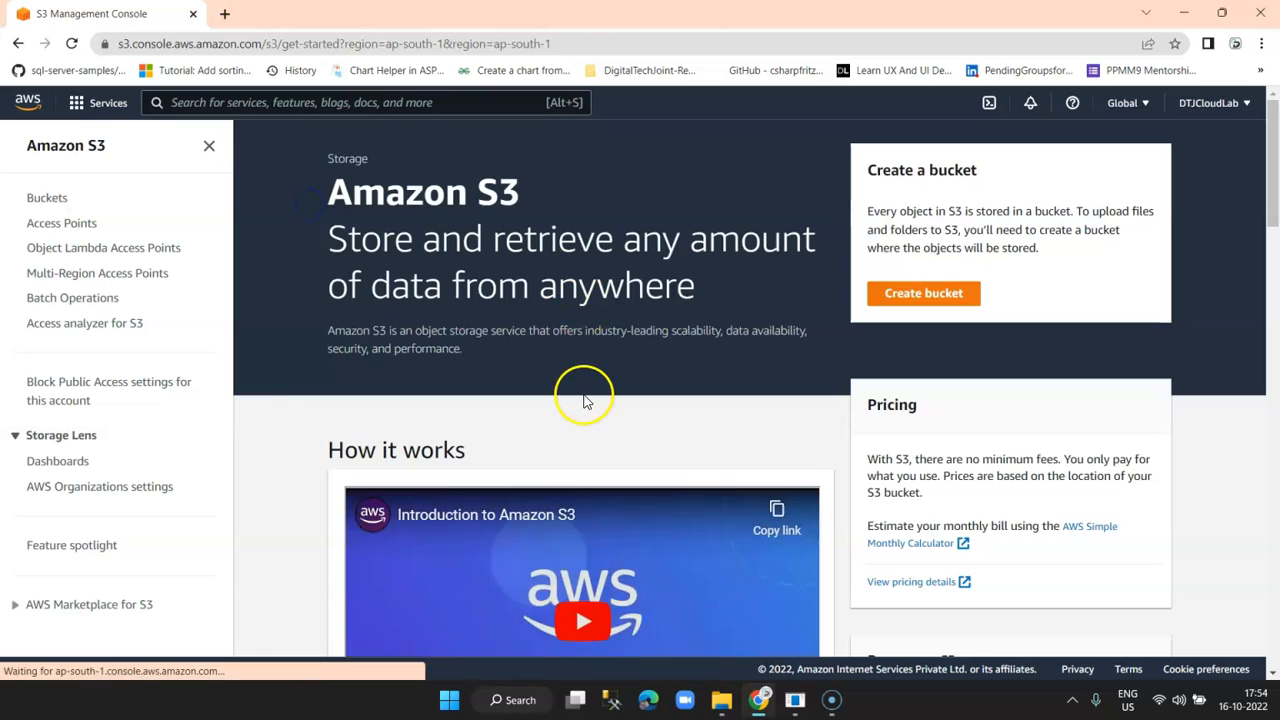
pyautogui.click(47, 197)
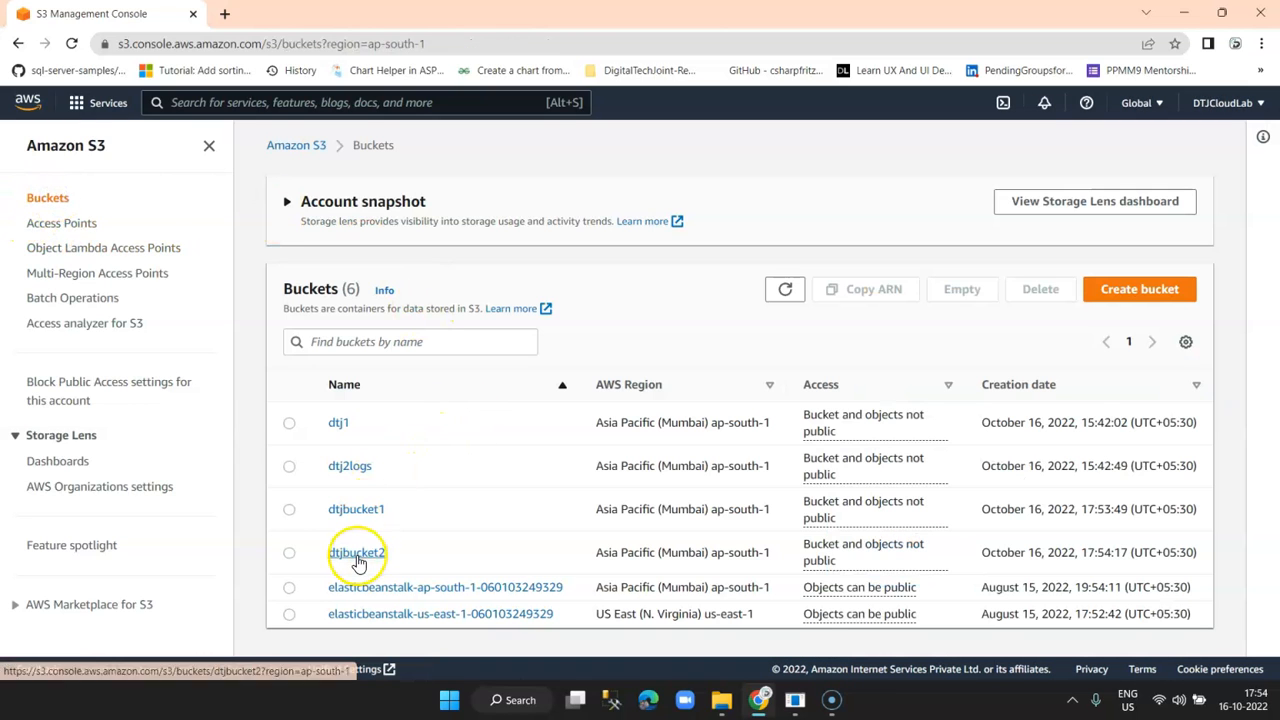
pyautogui.click(366, 509)
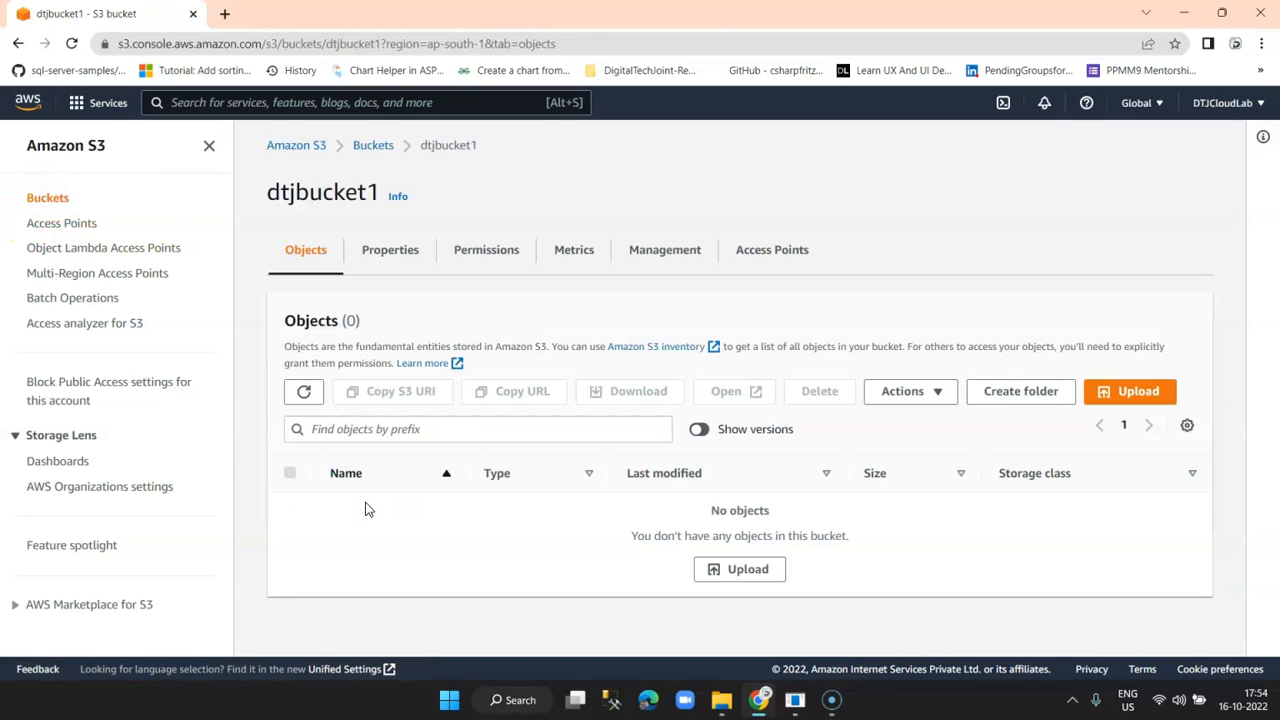
pyautogui.click(409, 250)
pyautogui.scroll(-5, 720, 410)
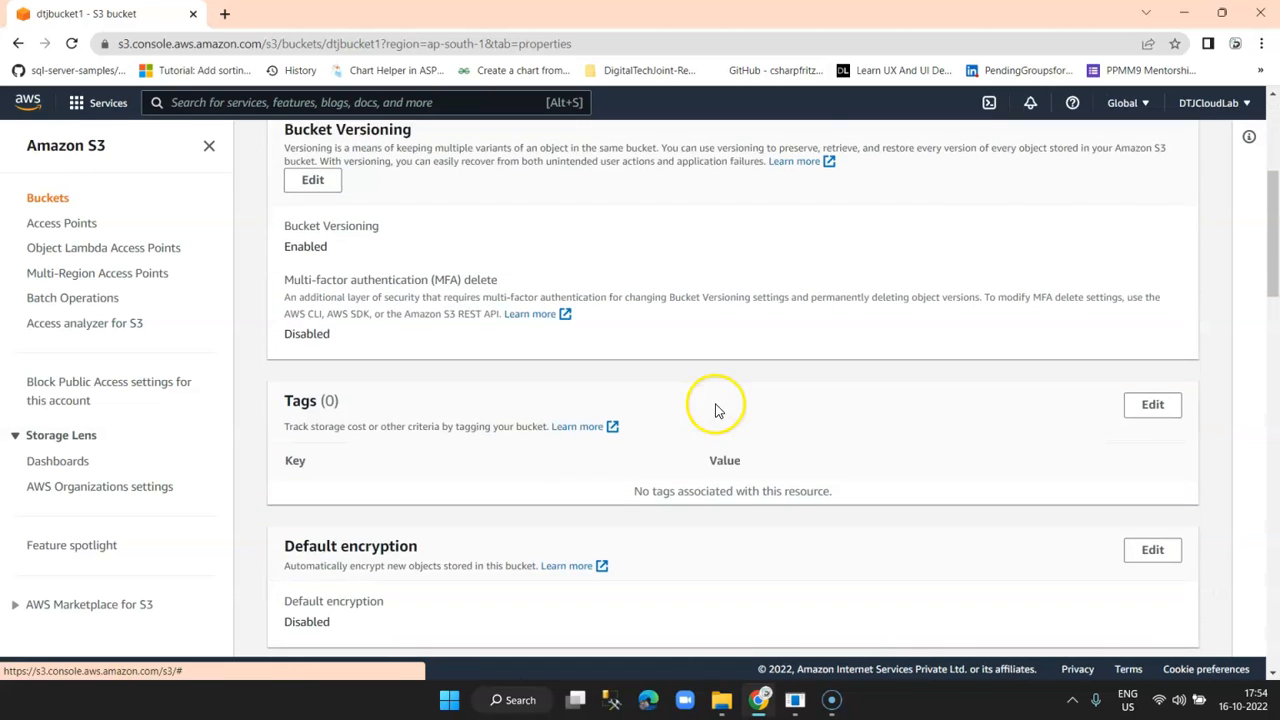
# Open the server access logging settings of dtjbucket1 for editing and enable server access logging
pyautogui.scroll(-5, 716, 410)
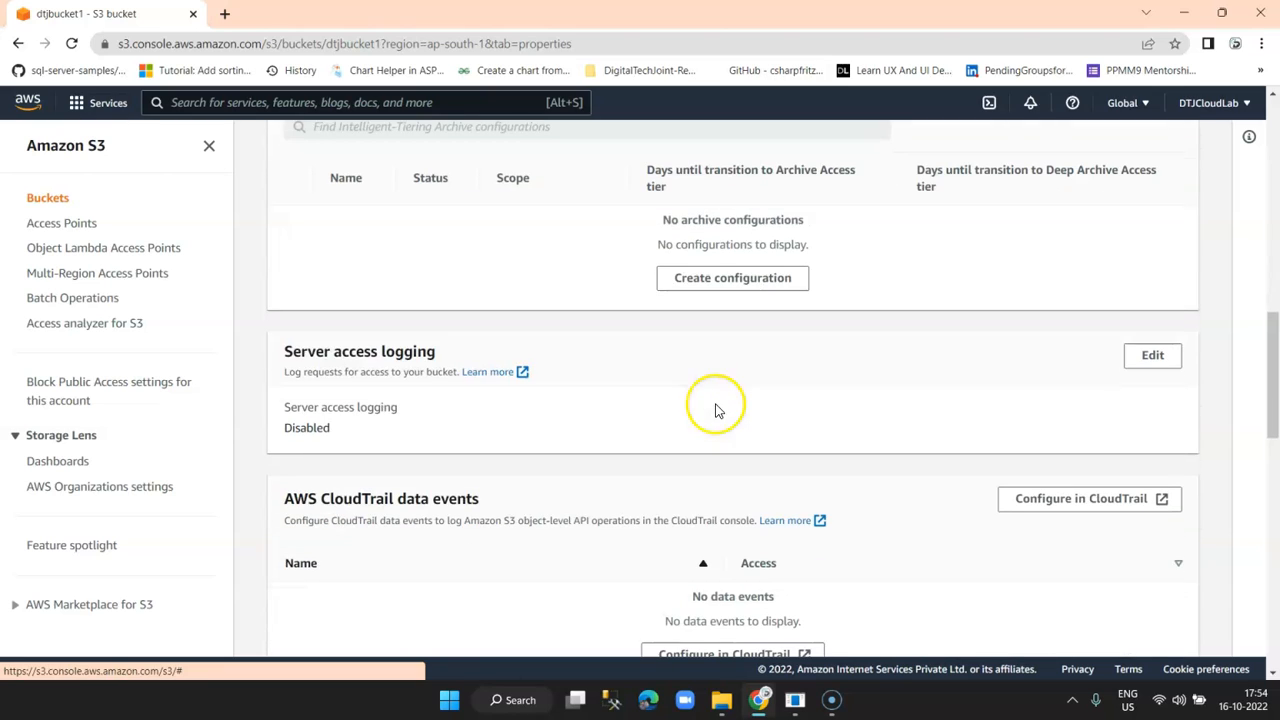
pyautogui.moveTo(285, 350); pyautogui.dragTo(442, 345)
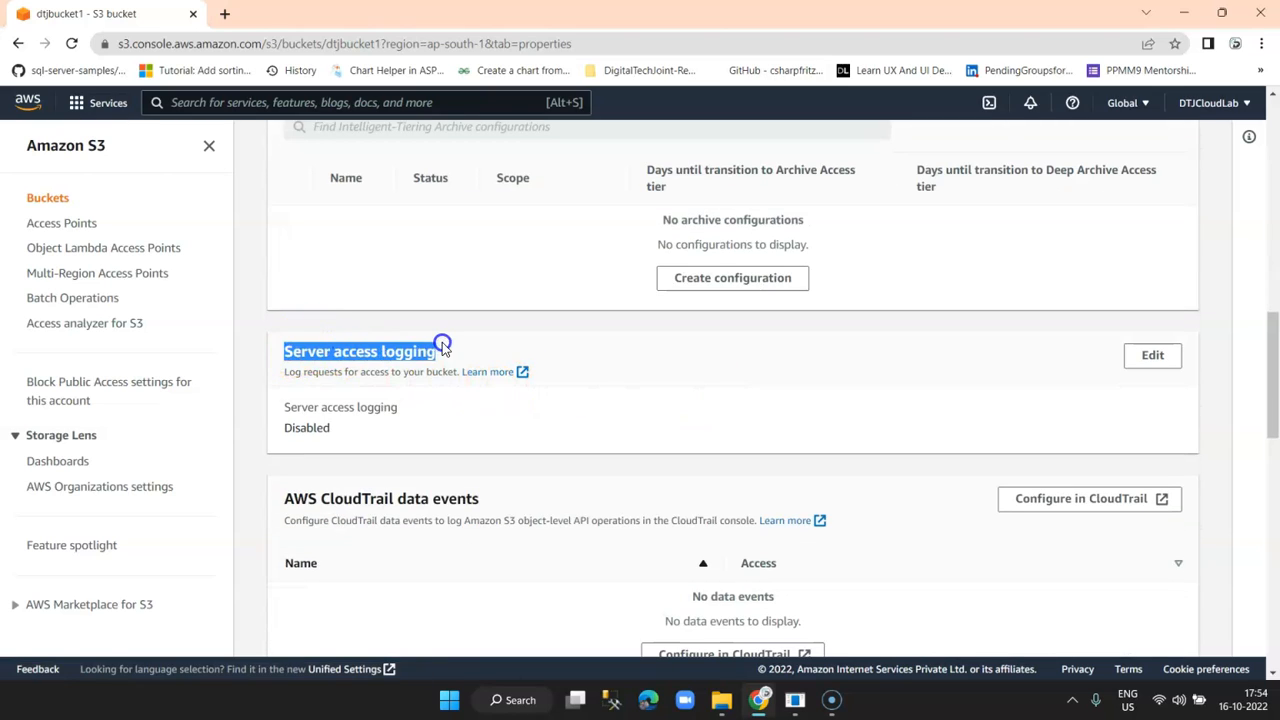
pyautogui.click(1153, 356)
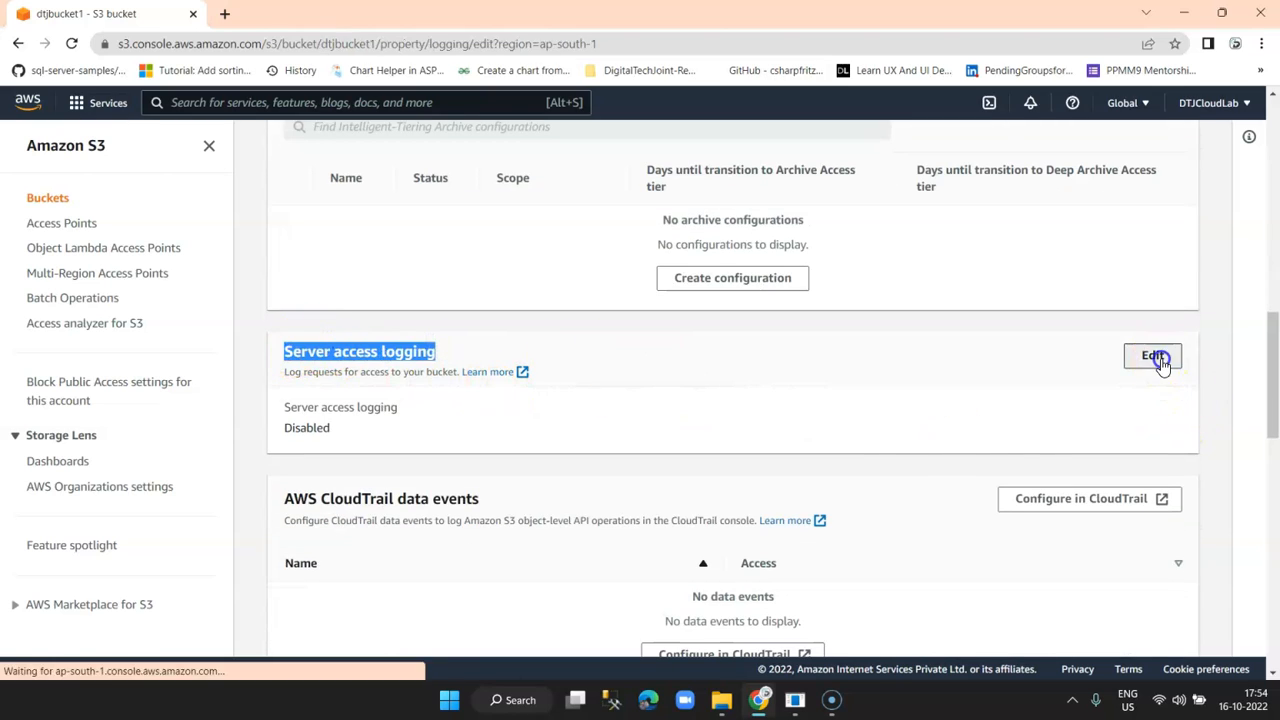
pyautogui.click(313, 362)
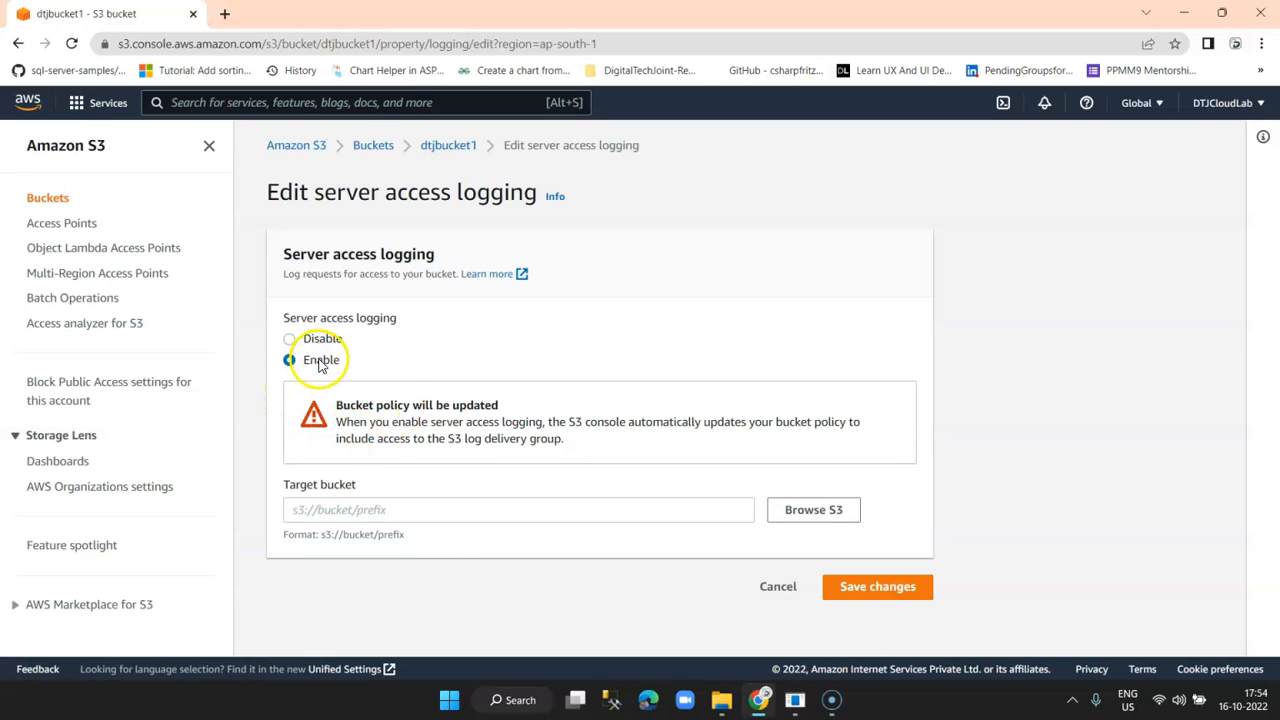
# Browse the S3 buckets and choose dtjbucket2 as the target bucket for the access logs
pyautogui.click(442, 511)
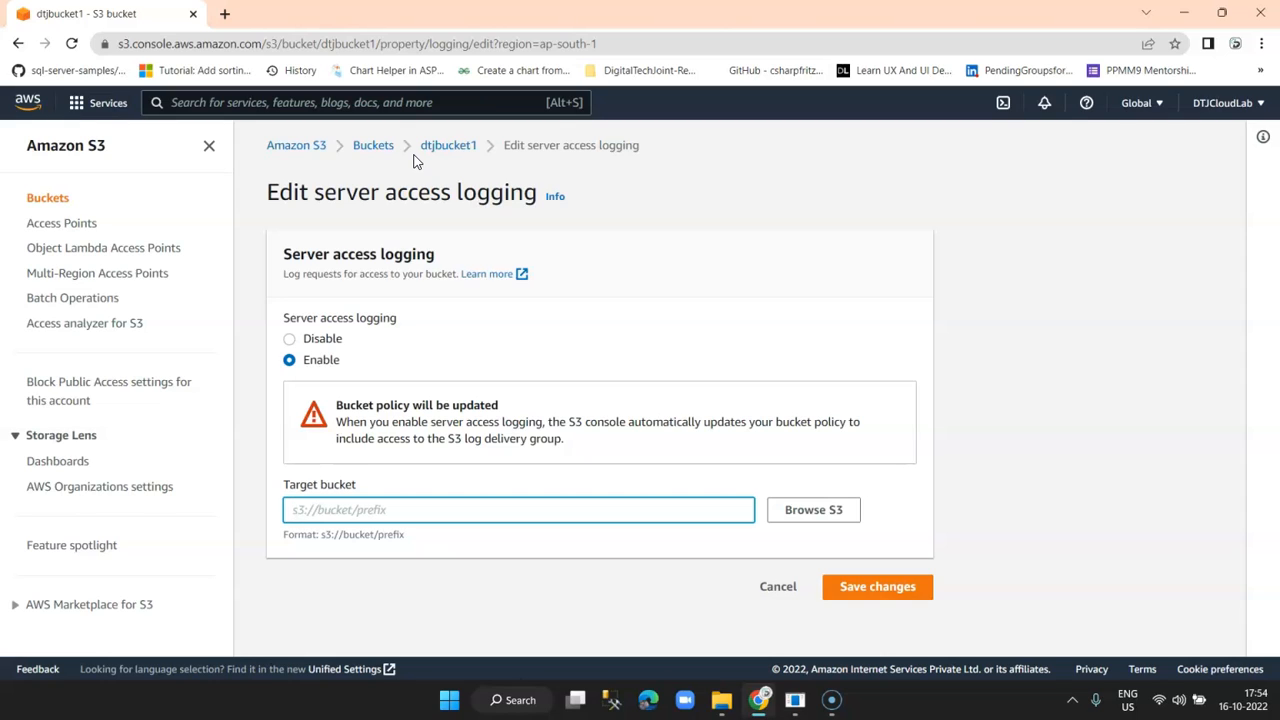
pyautogui.click(562, 168)
pyautogui.click(814, 509)
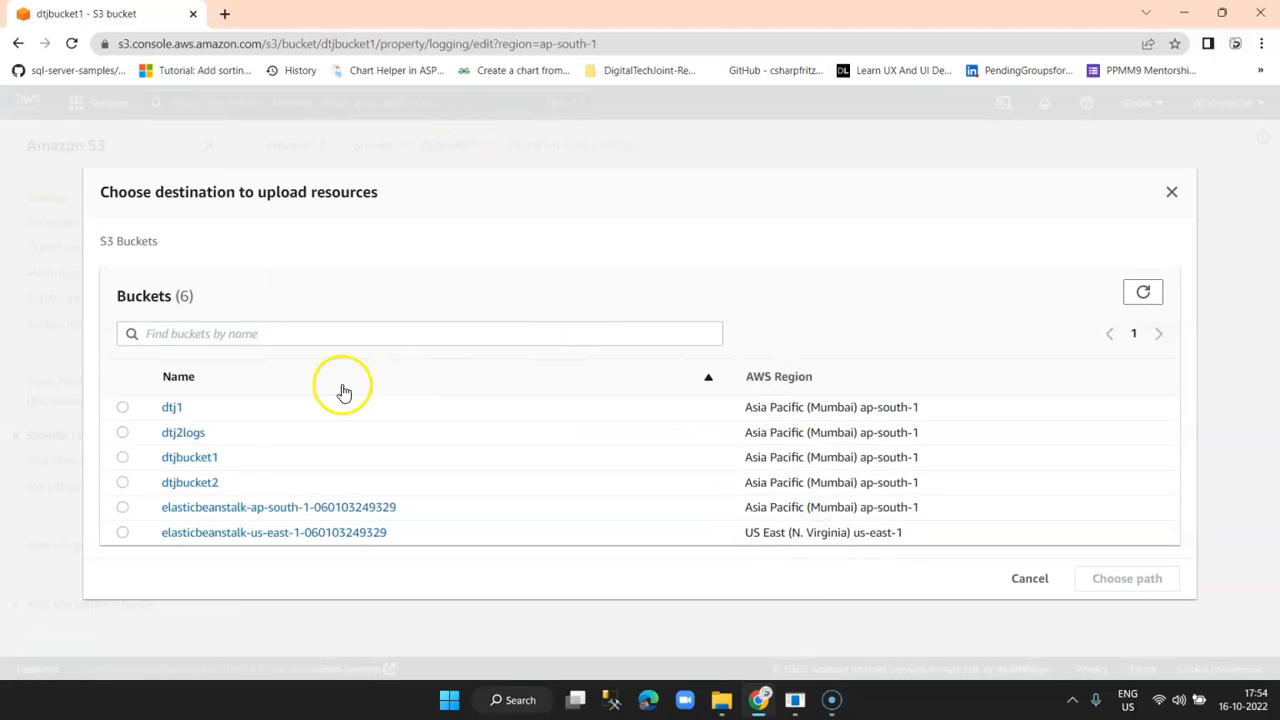
pyautogui.click(187, 484)
pyautogui.click(1143, 524)
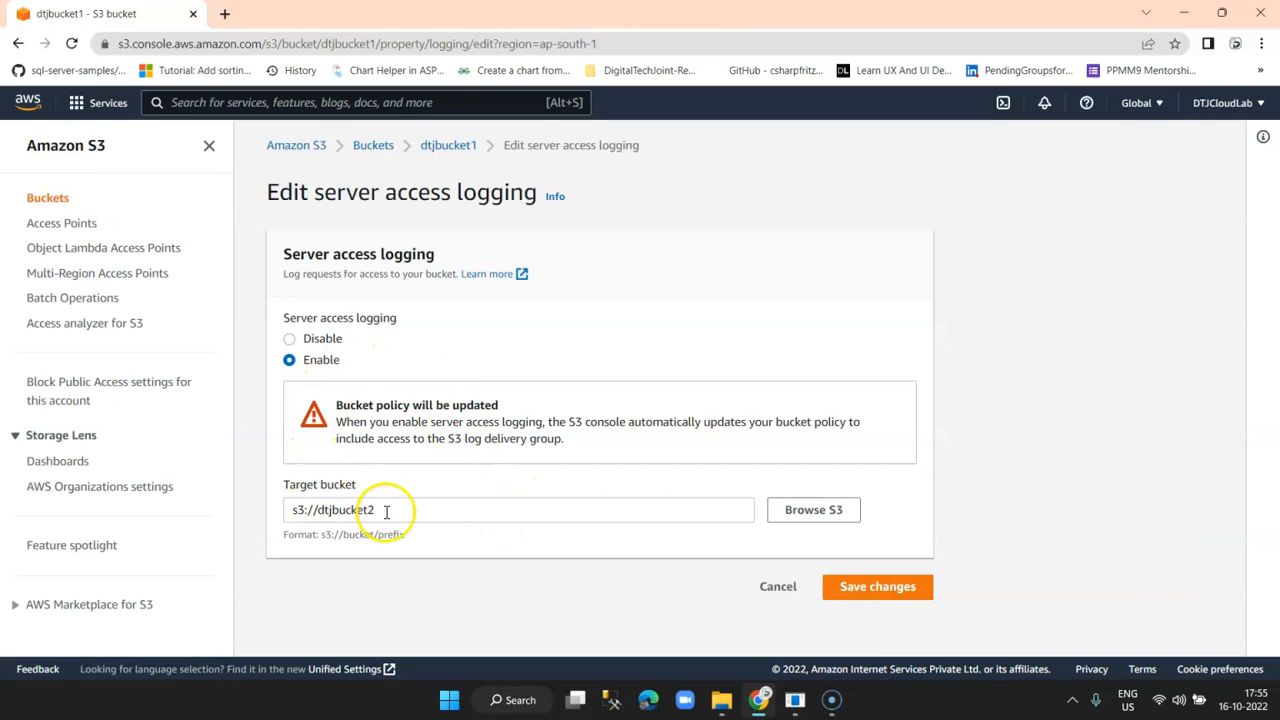
# Review the target bucket and the bucket policy notice, and save the server access logging changes for dtjbucket1
pyautogui.moveTo(373, 510); pyautogui.dragTo(305, 510)
pyautogui.click(395, 441)
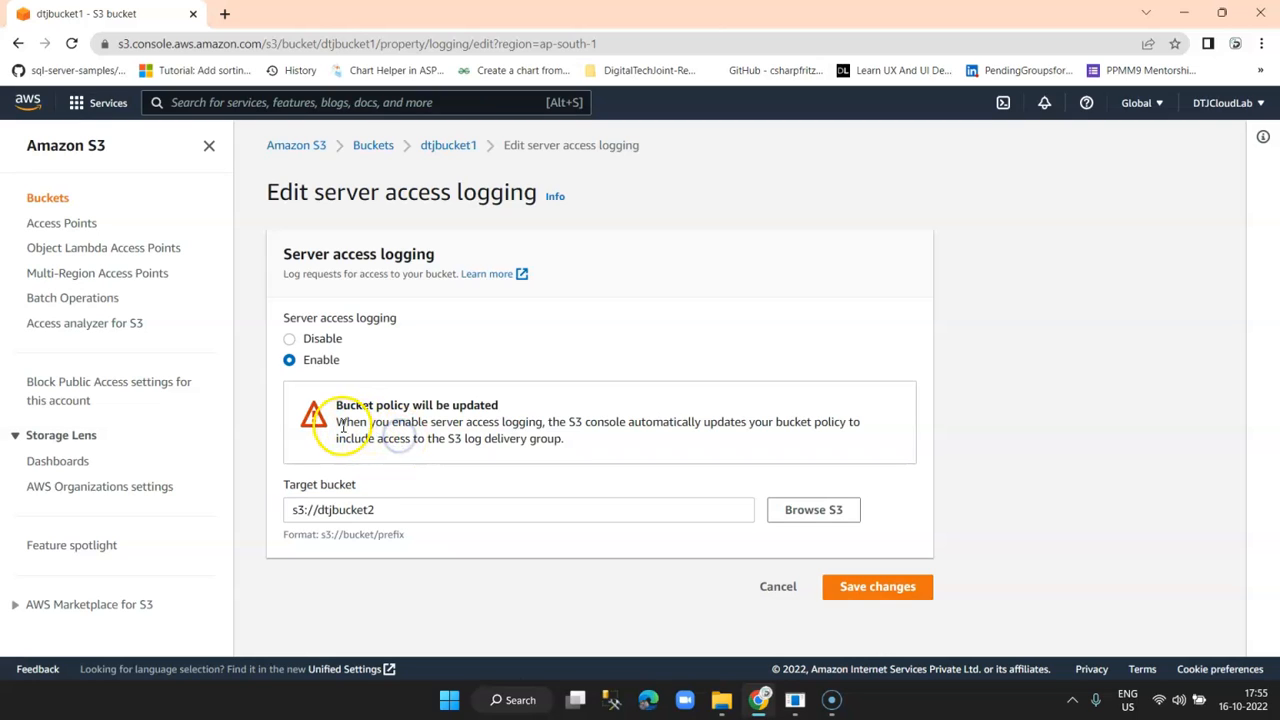
pyautogui.moveTo(344, 423); pyautogui.dragTo(532, 428)
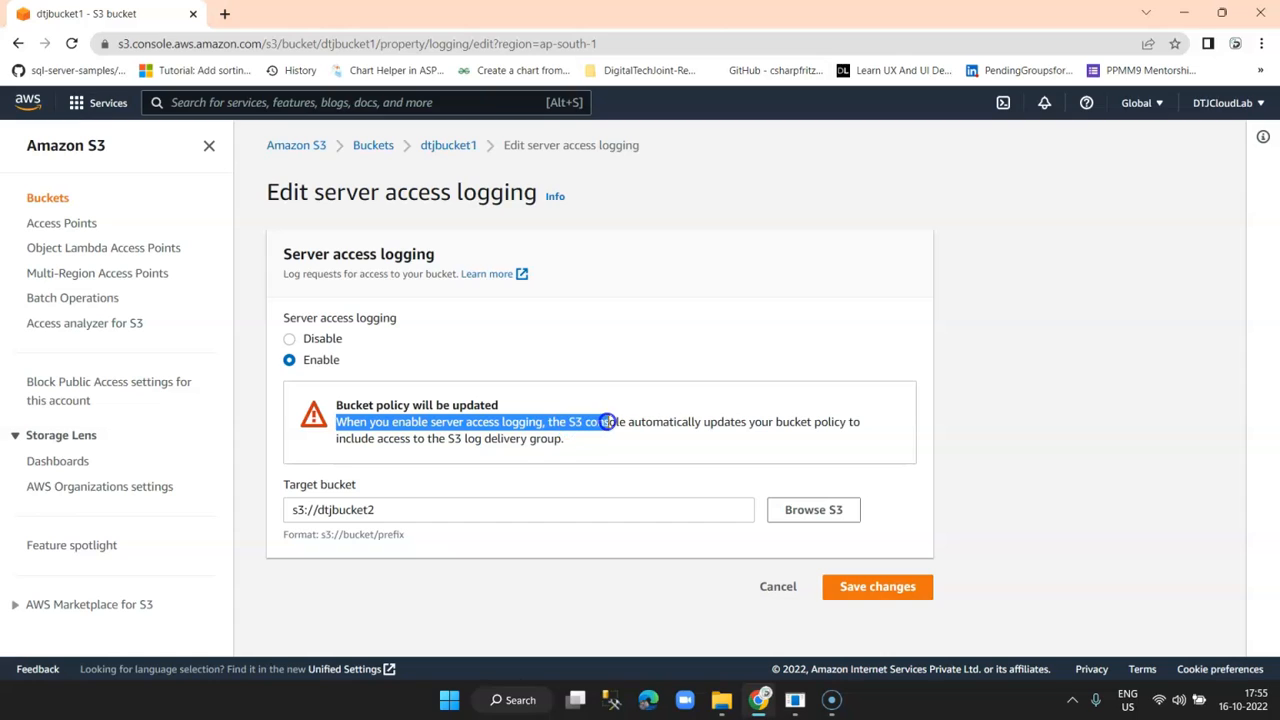
pyautogui.click(702, 414)
pyautogui.moveTo(727, 411); pyautogui.dragTo(785, 424)
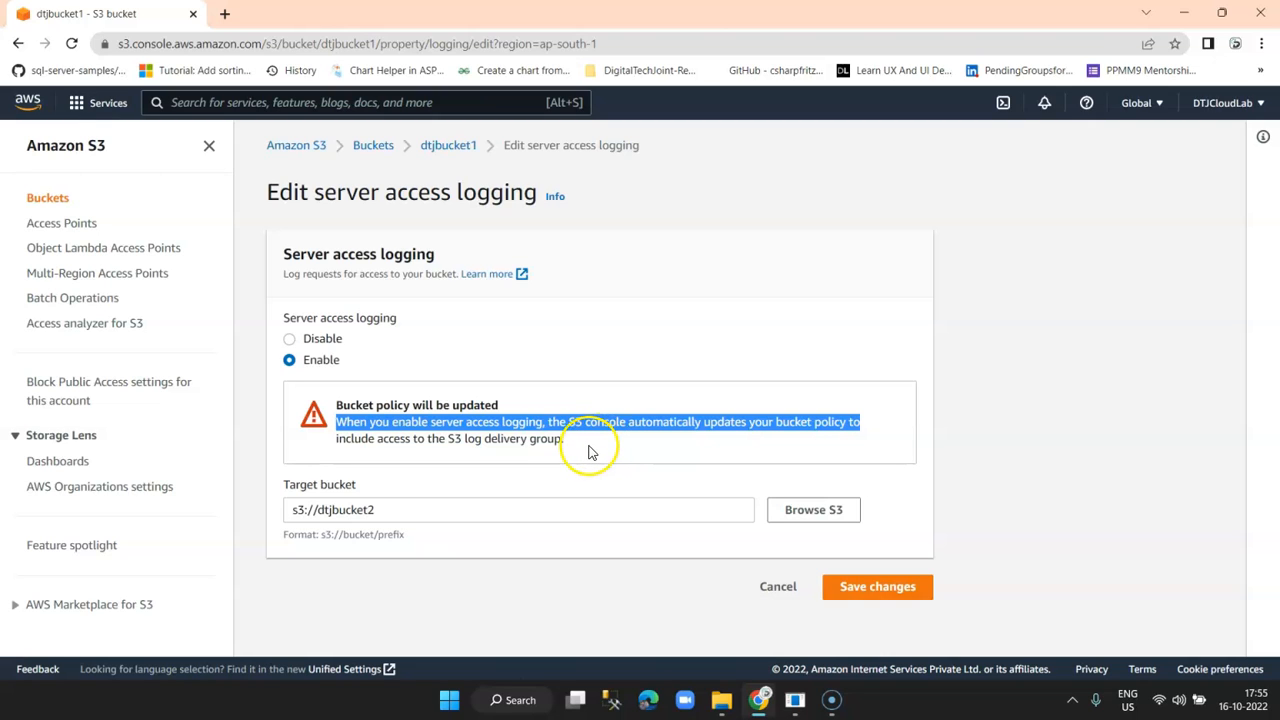
pyautogui.tripleClick(500, 437)
pyautogui.click(436, 407)
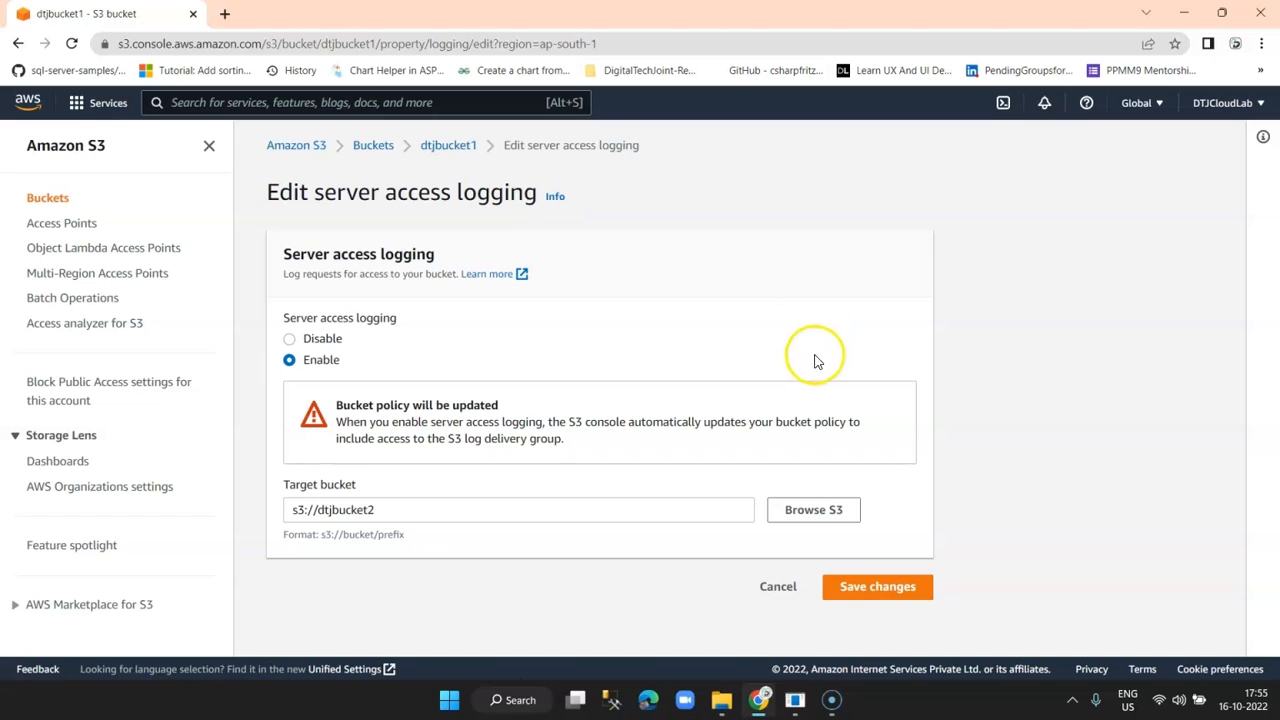
pyautogui.click(868, 589)
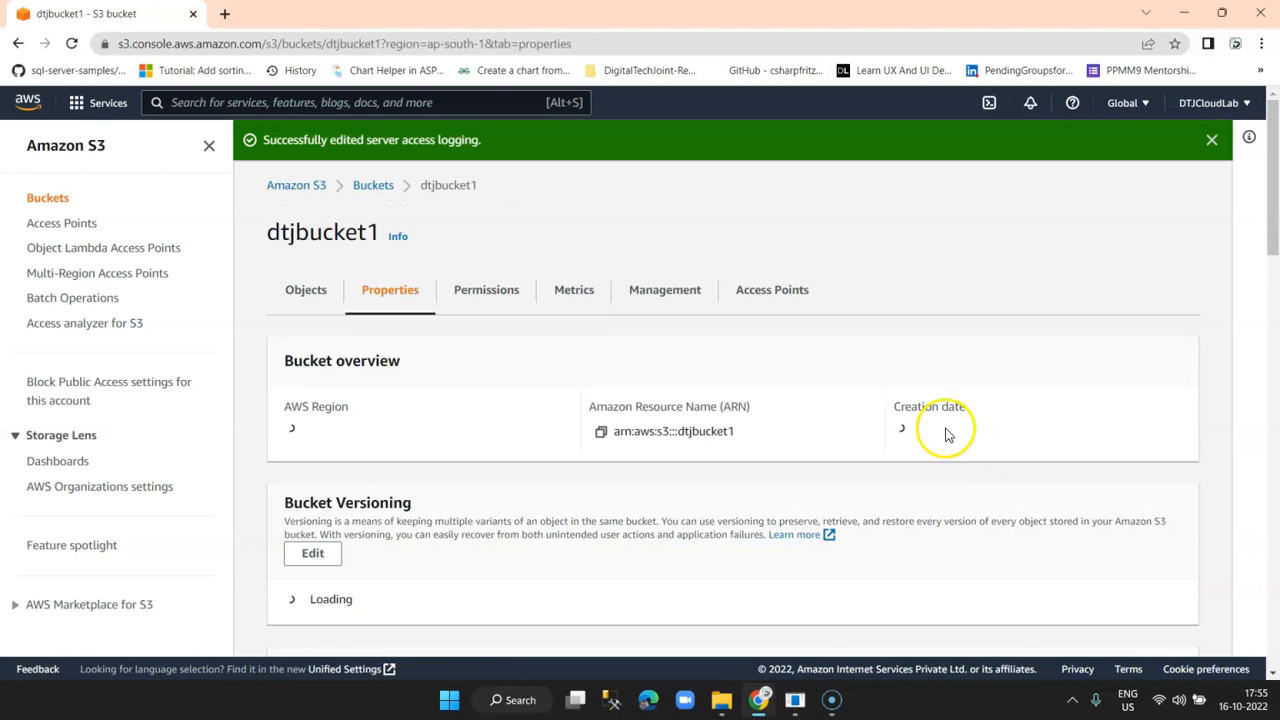
# Open dtjbucket1 from the bucket list and upload the file AWS-EC2-Compute.pptx to it
pyautogui.click(376, 188)
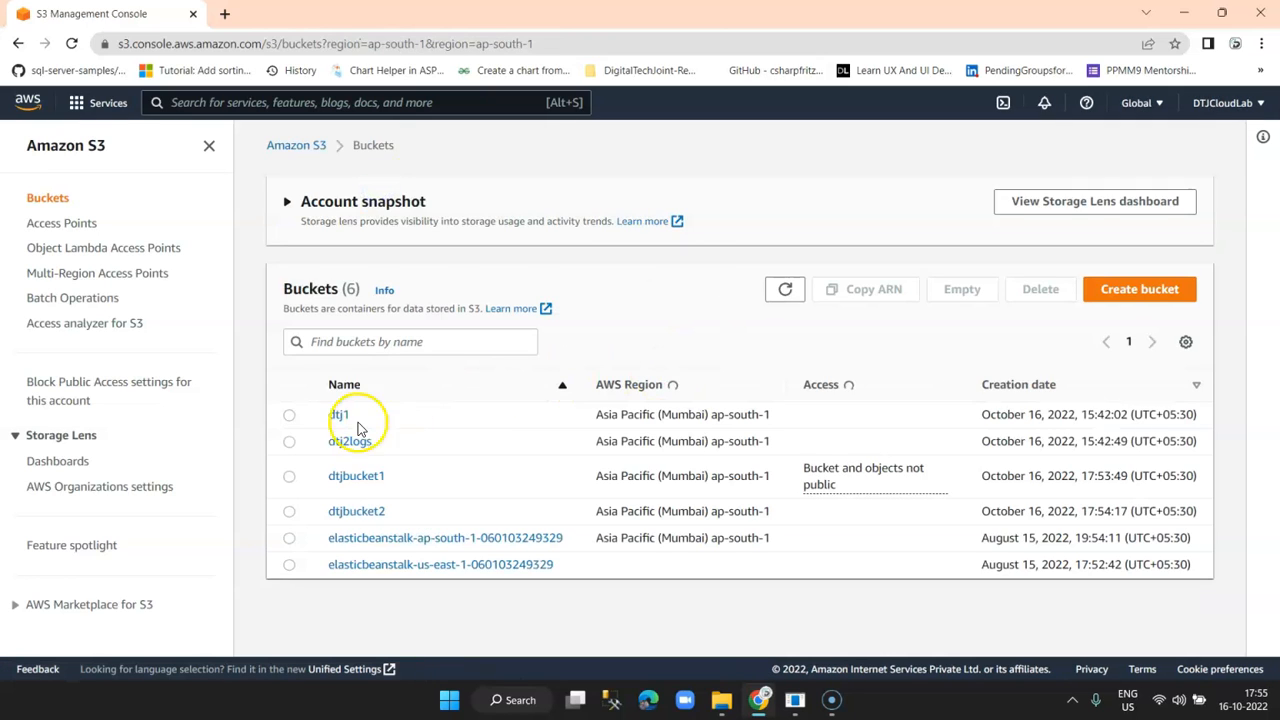
pyautogui.click(358, 508)
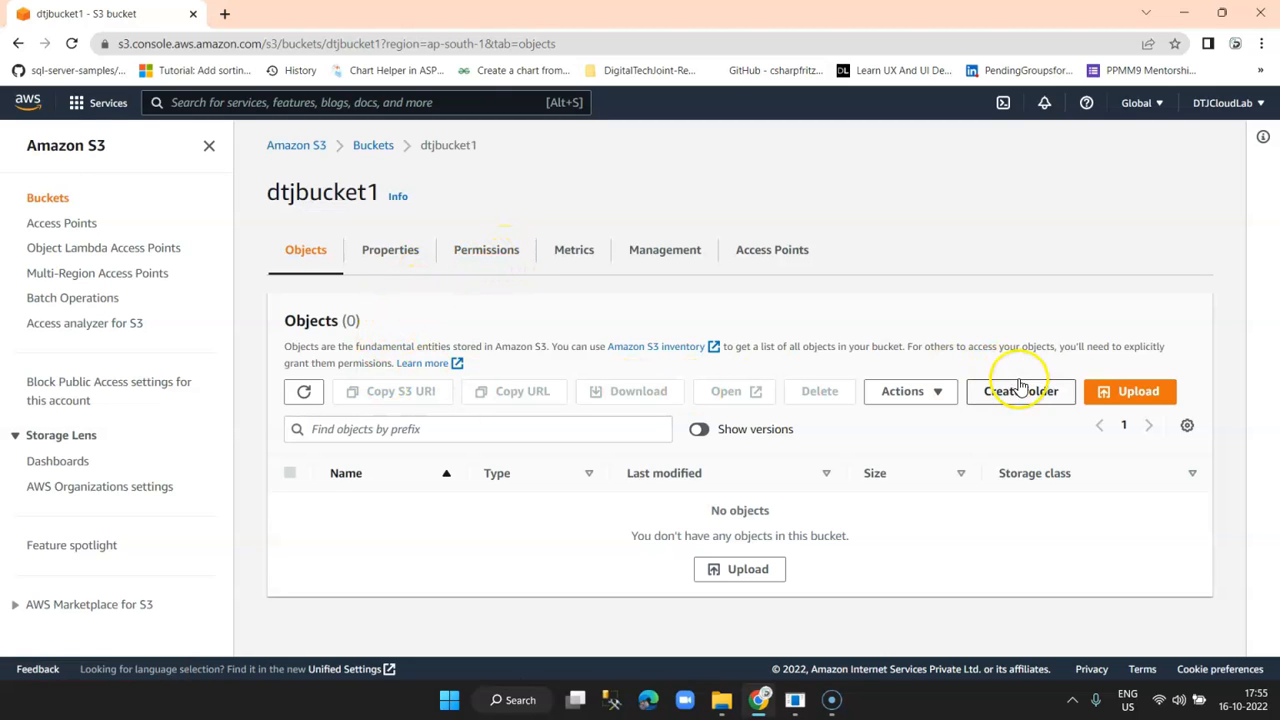
pyautogui.click(1125, 393)
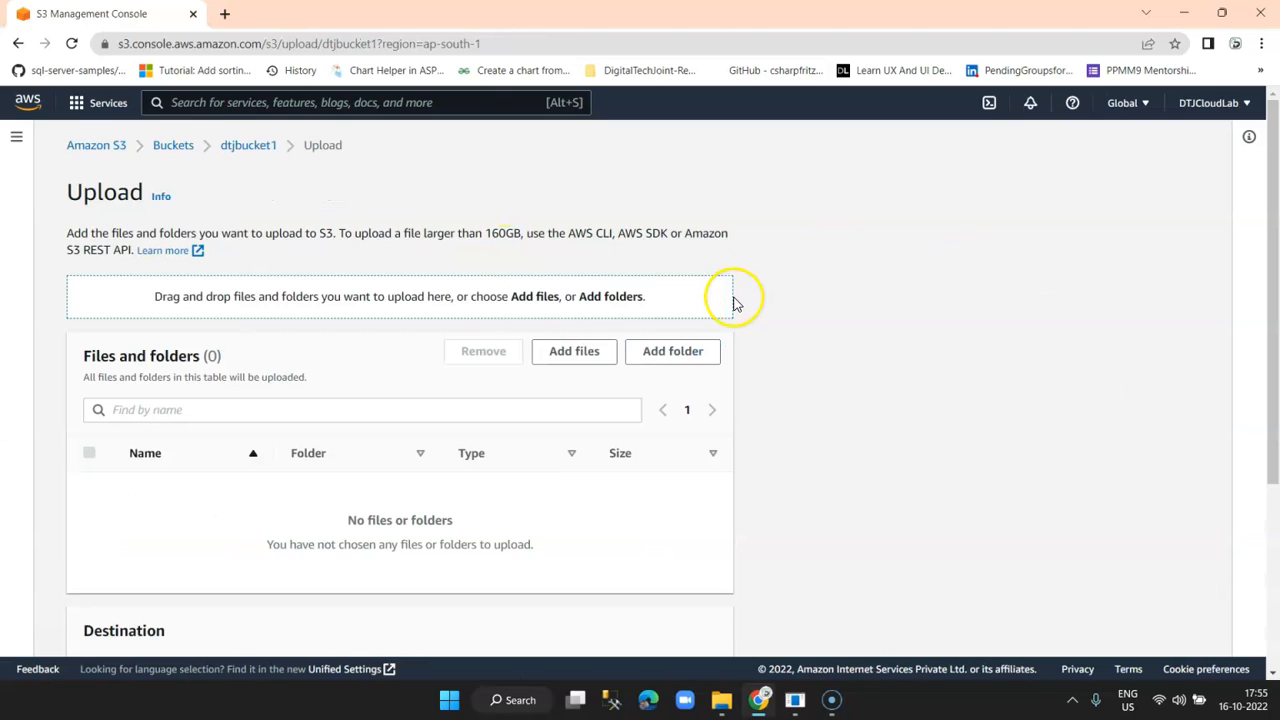
pyautogui.click(560, 351)
pyautogui.doubleClick(309, 157)
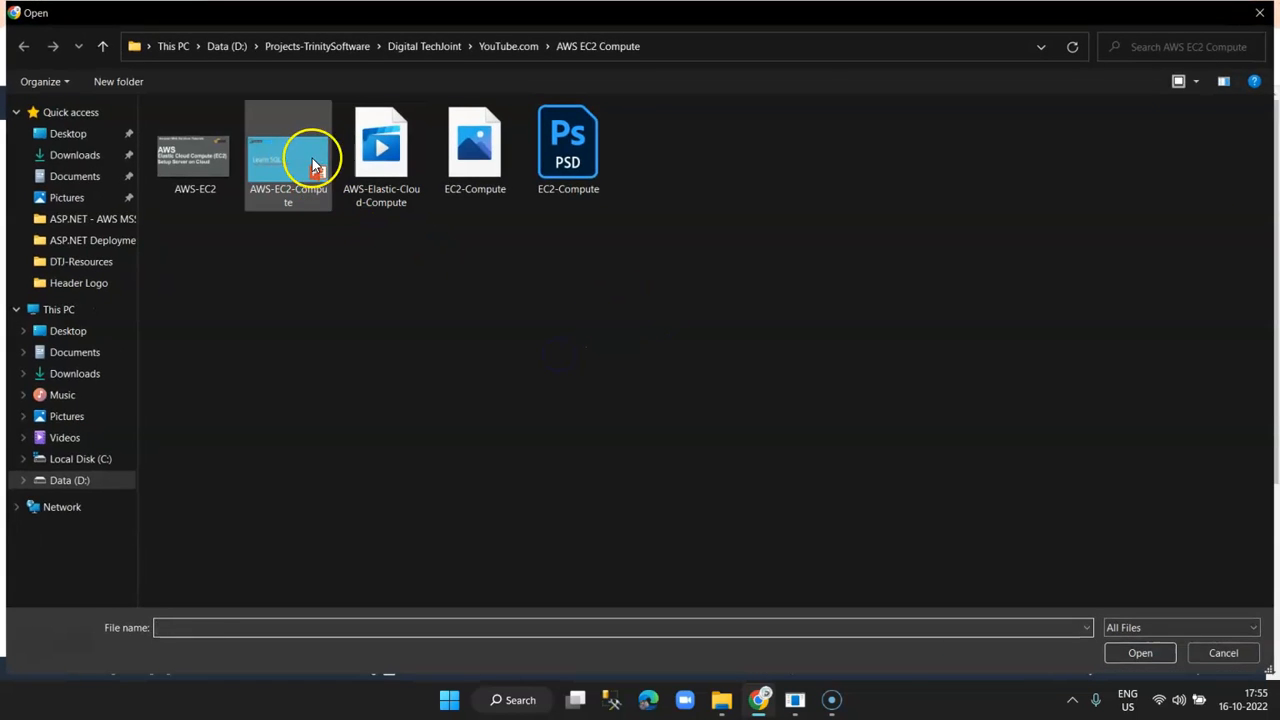
pyautogui.scroll(-3, 822, 410)
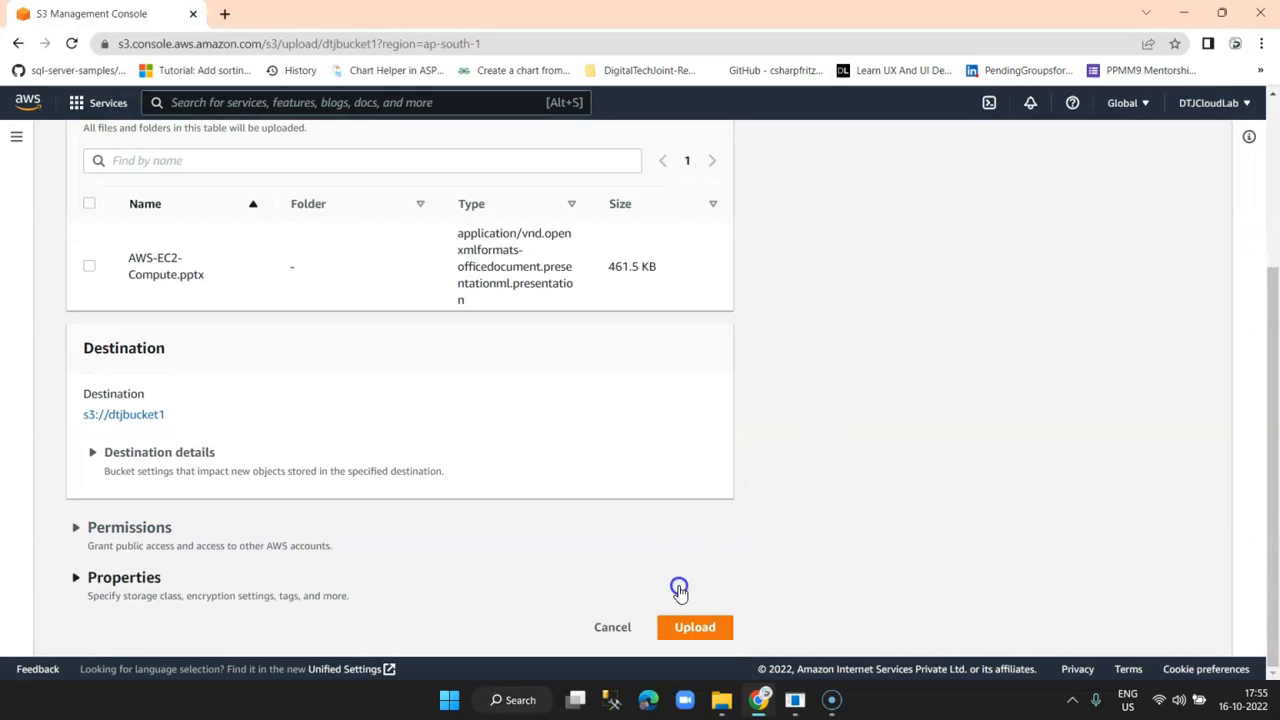
pyautogui.click(686, 620)
pyautogui.click(1202, 212)
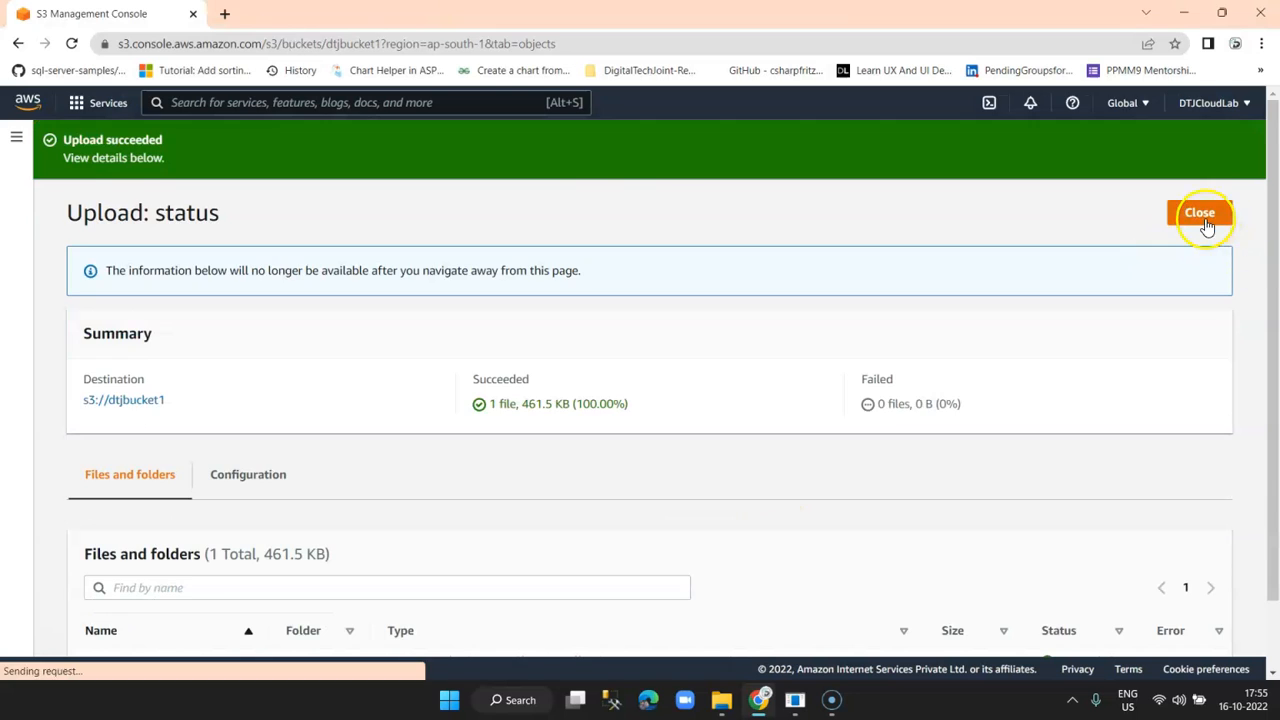
# Check the objects in dtjbucket2 for delivered access logs and return to the bucket list
pyautogui.click(176, 150)
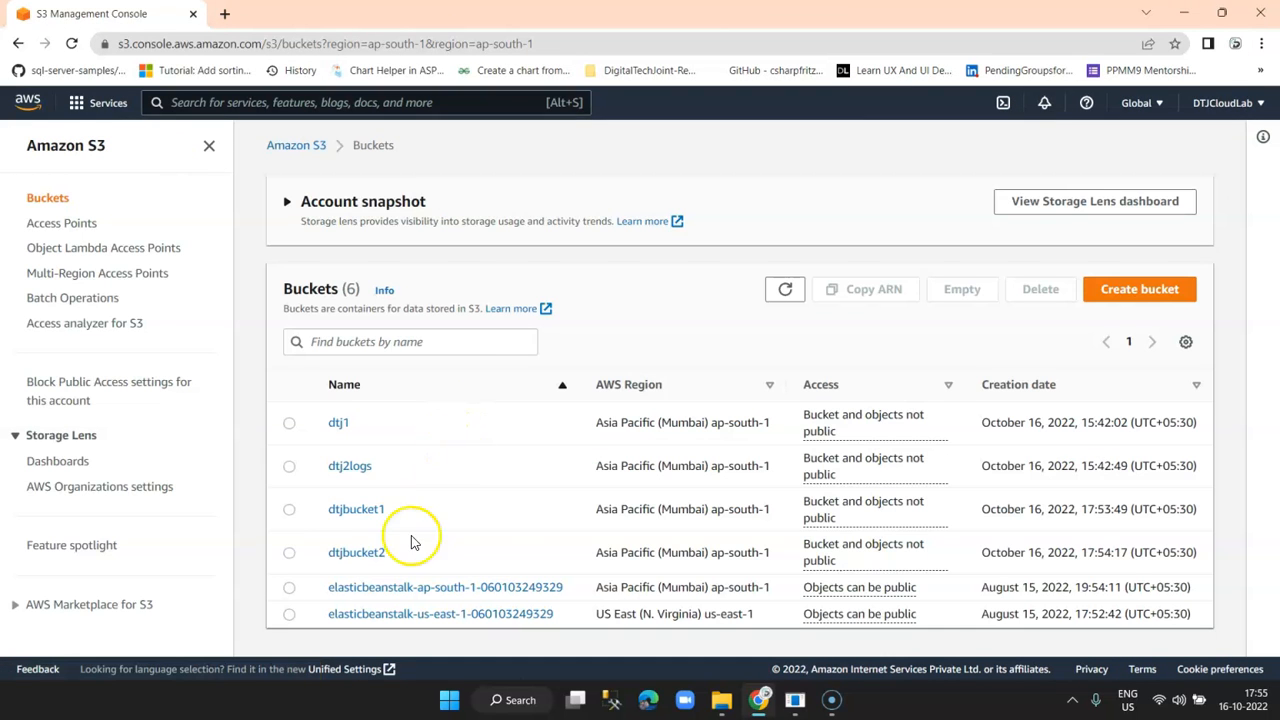
pyautogui.click(353, 555)
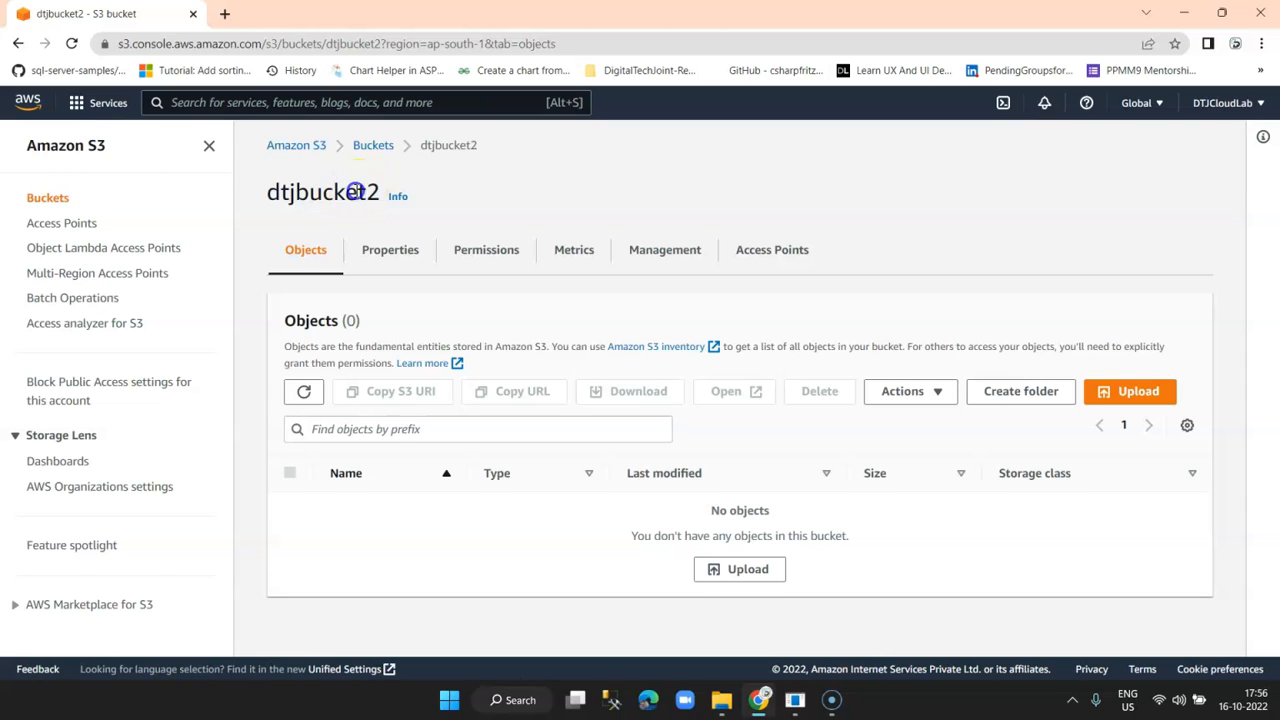
pyautogui.doubleClick(355, 191)
pyautogui.click(548, 205)
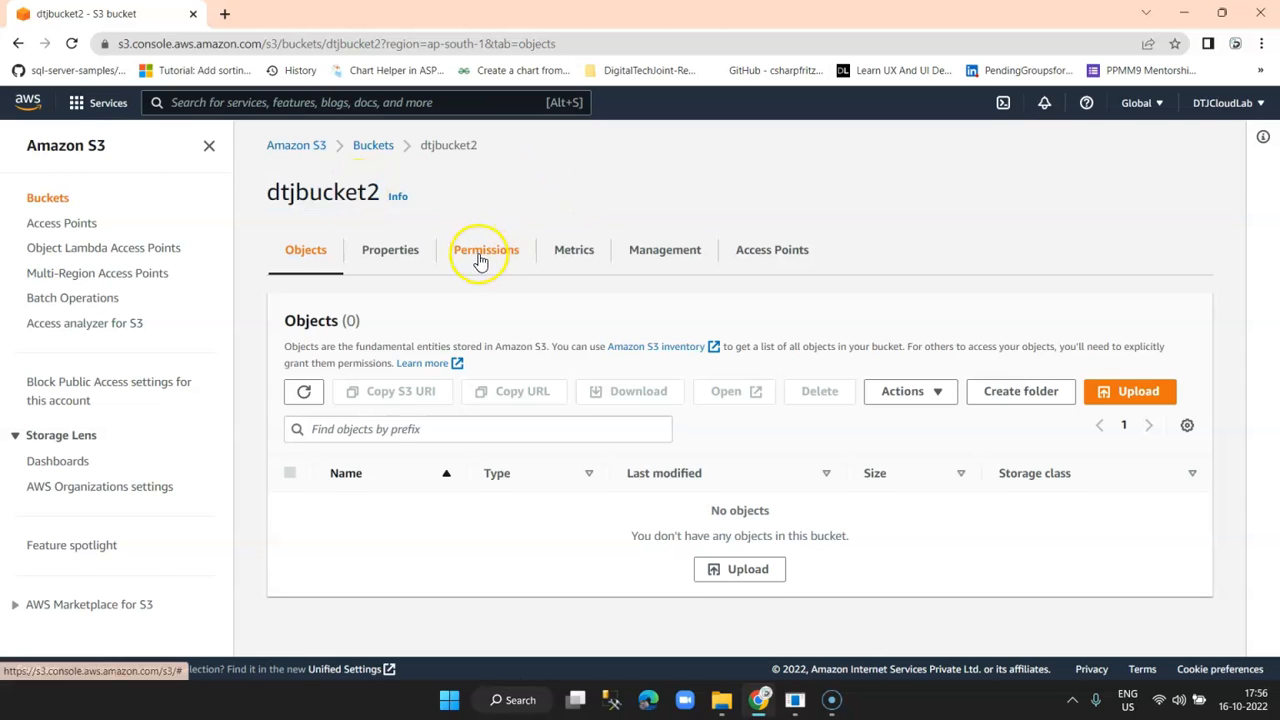
pyautogui.click(373, 147)
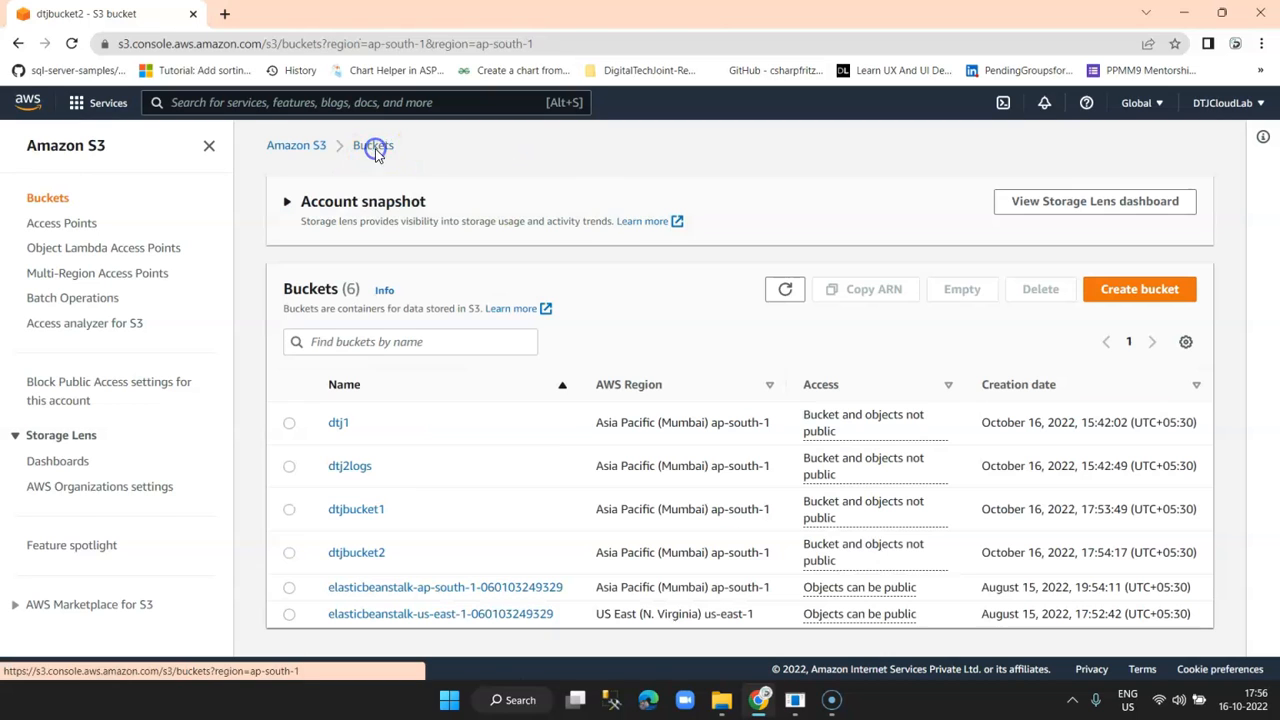
# Grant the S3 log delivery group List and Write on objects and Read and Write on the bucket ACL in dtjbucket2's access control list, and save
pyautogui.click(357, 555)
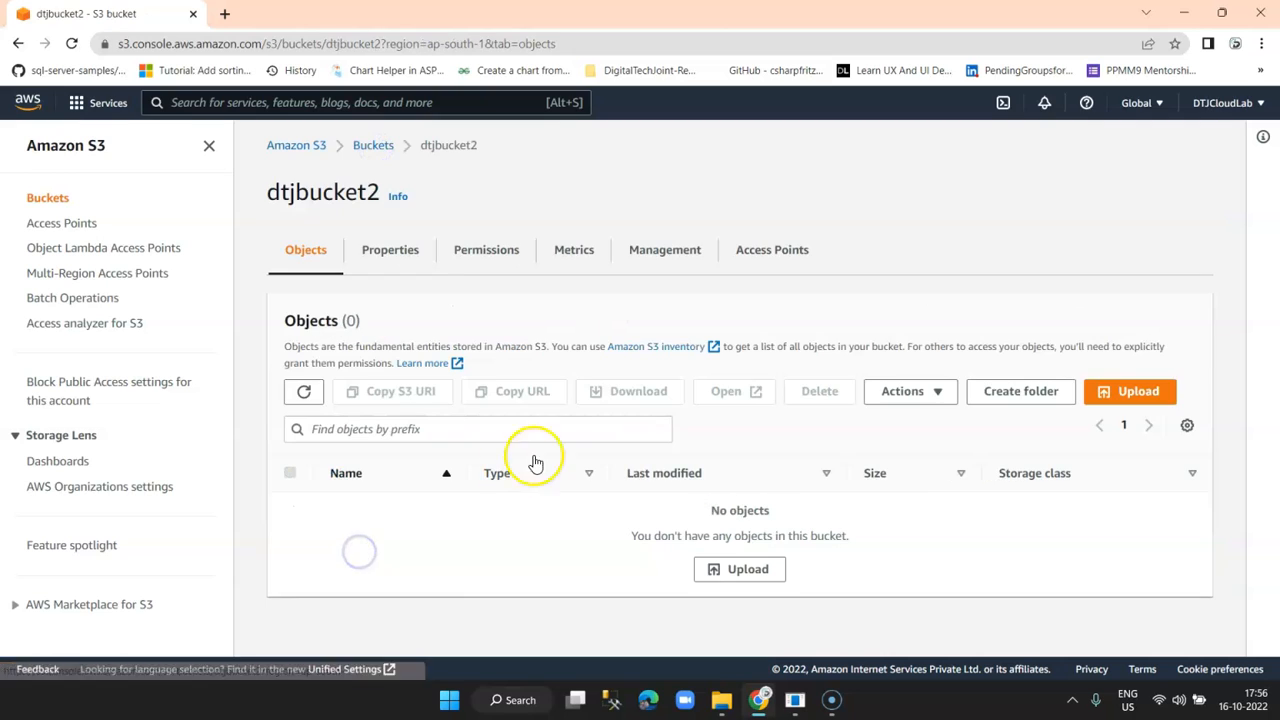
pyautogui.click(483, 255)
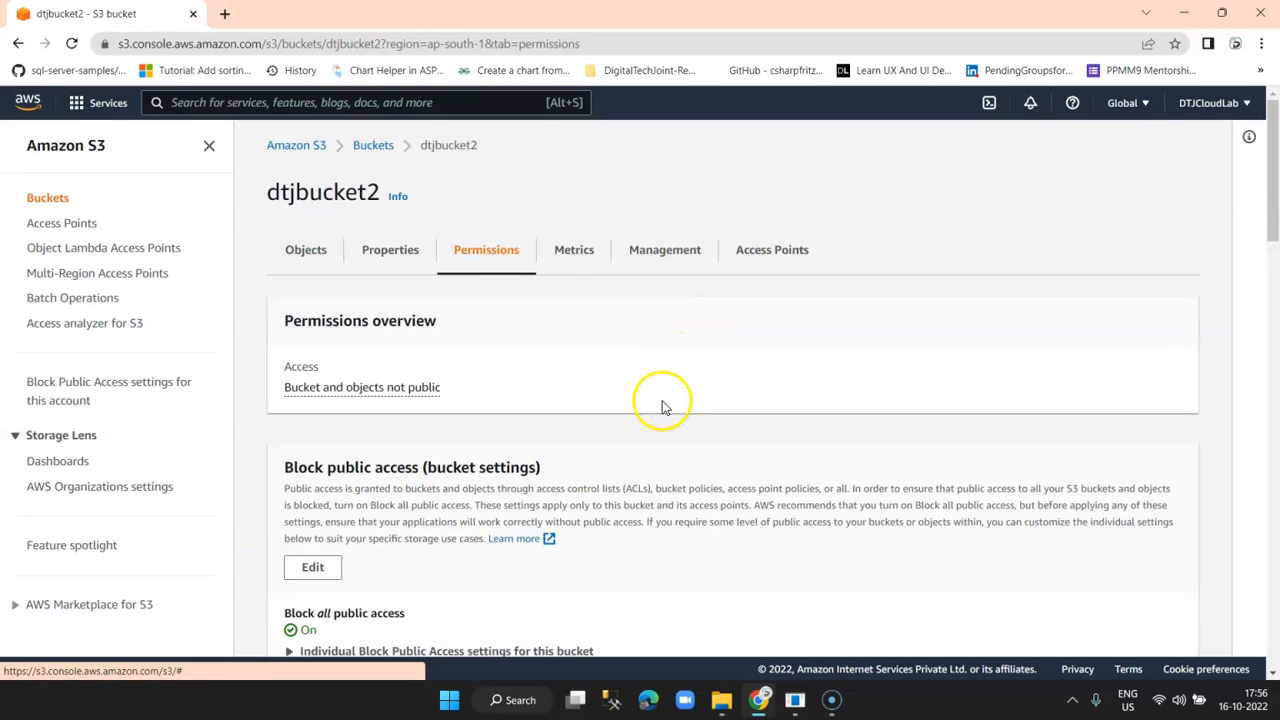
pyautogui.scroll(-3, 663, 405)
pyautogui.scroll(-7, 665, 405)
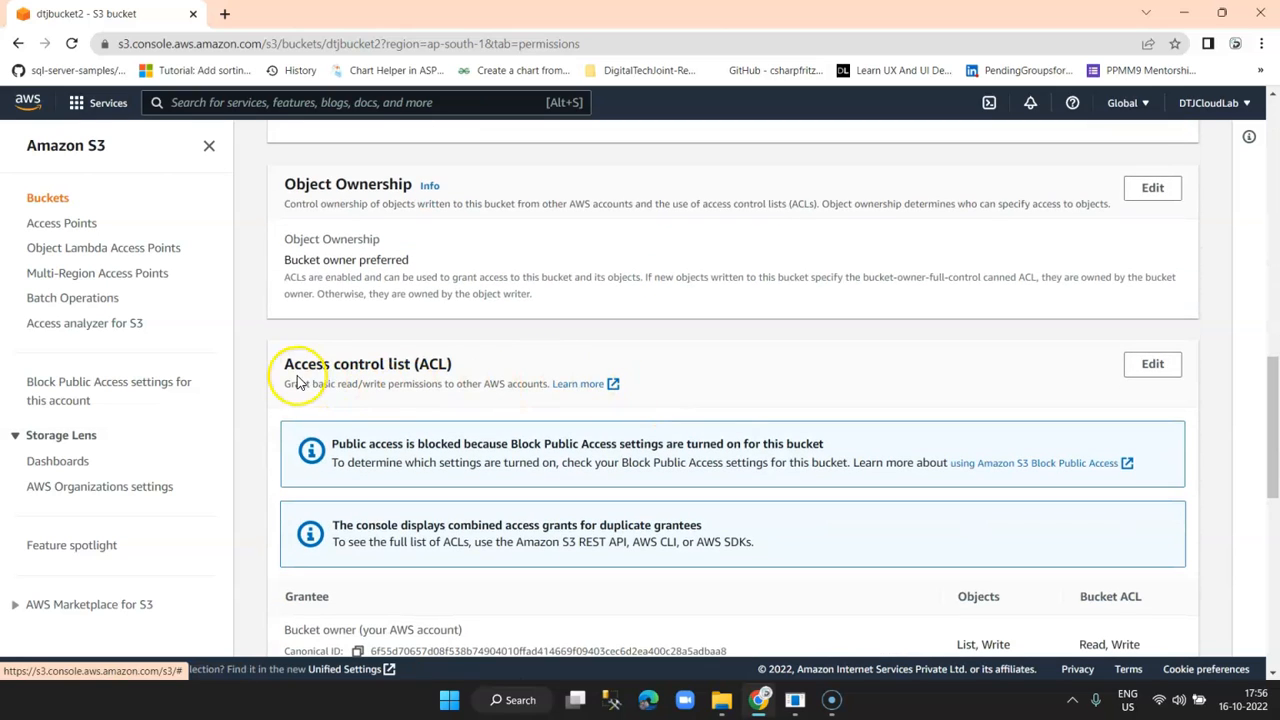
pyautogui.click(1143, 369)
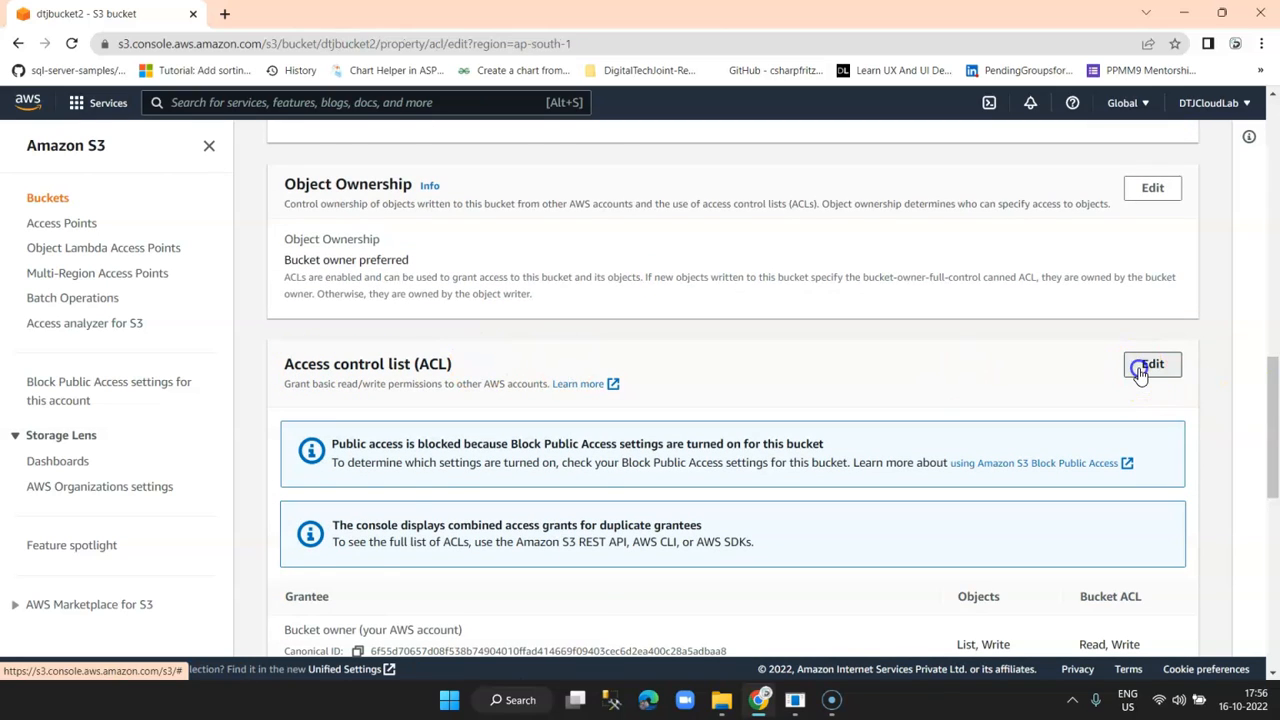
pyautogui.scroll(-3, 849, 409)
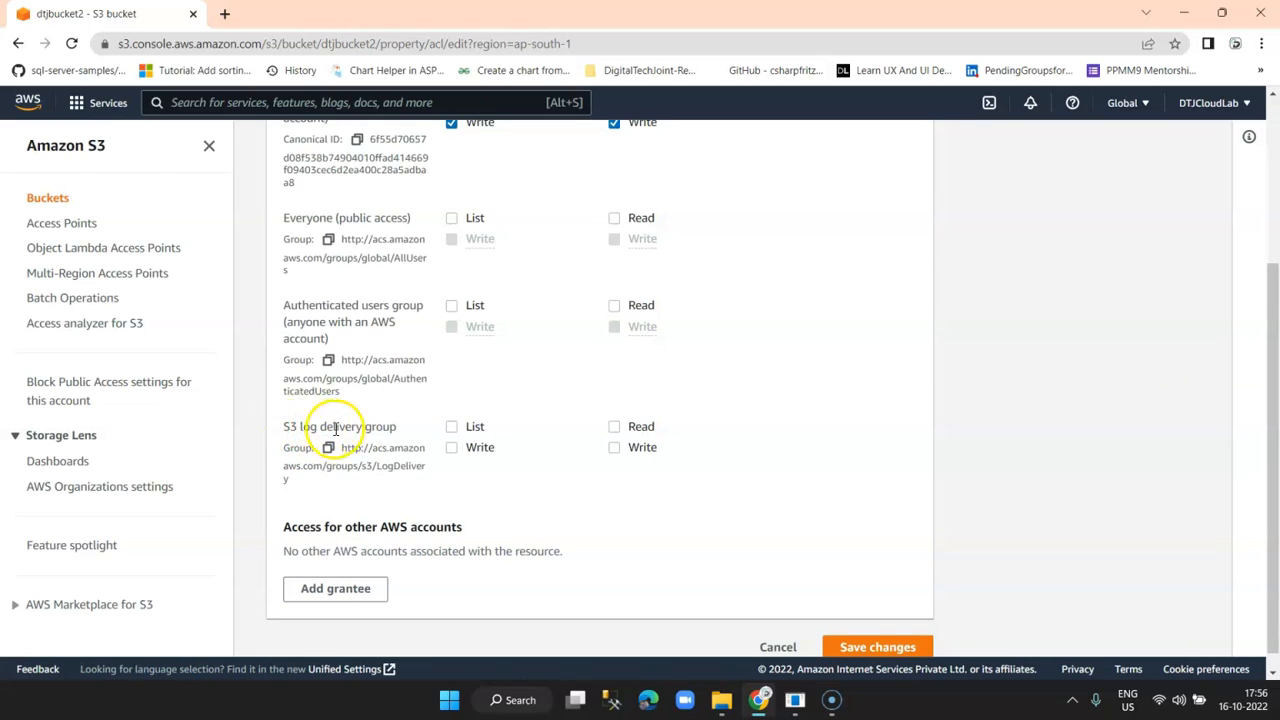
pyautogui.click(615, 428)
pyautogui.click(451, 448)
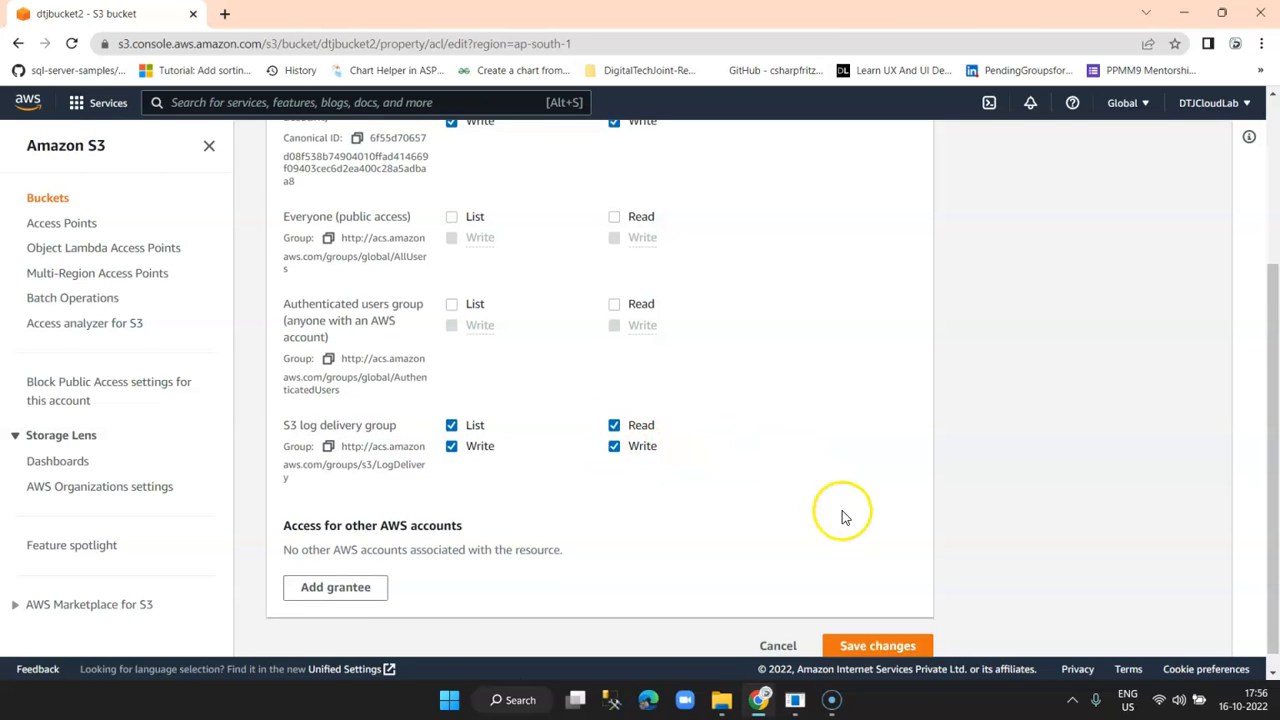
pyautogui.scroll(-1, 843, 514)
pyautogui.click(860, 630)
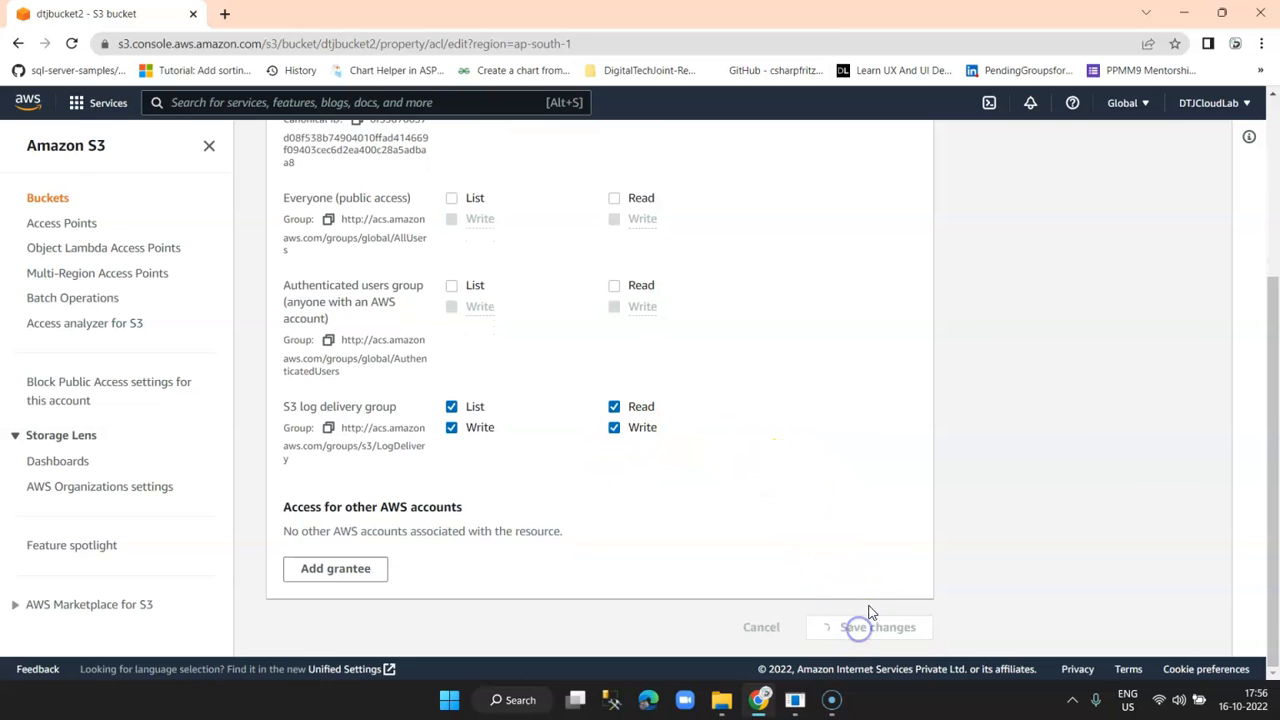
# Reopen dtjbucket2 from the bucket list and refresh its object list to check for access logs
pyautogui.click(374, 190)
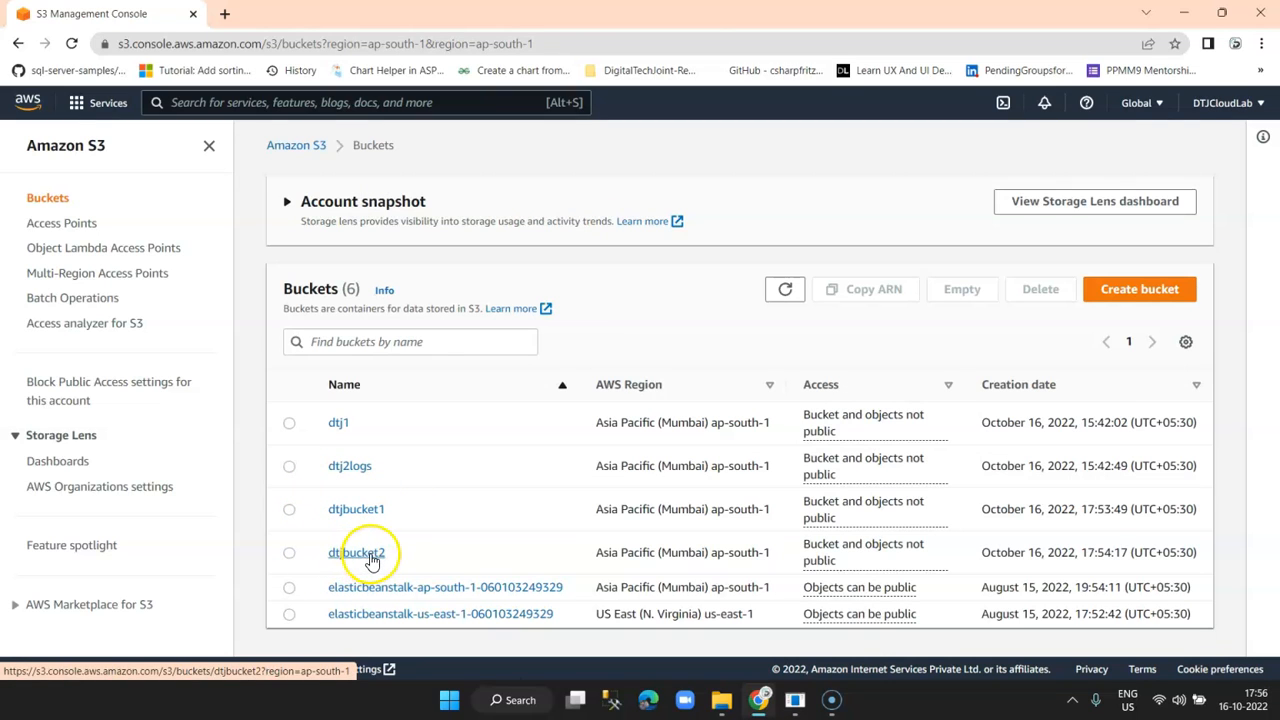
pyautogui.click(366, 553)
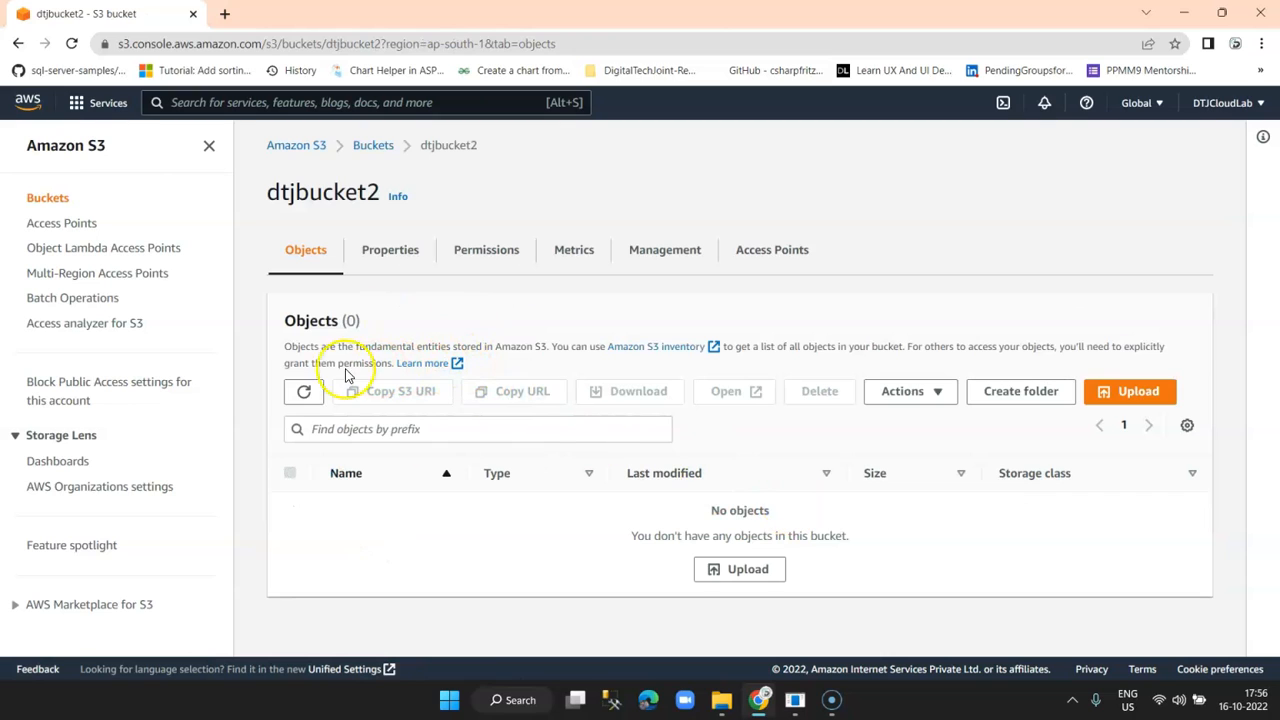
pyautogui.click(304, 391)
# Open dtjbucket1 from the bucket list, upload the file AWS-EC2.jpg to it, and close the upload status
pyautogui.click(361, 148)
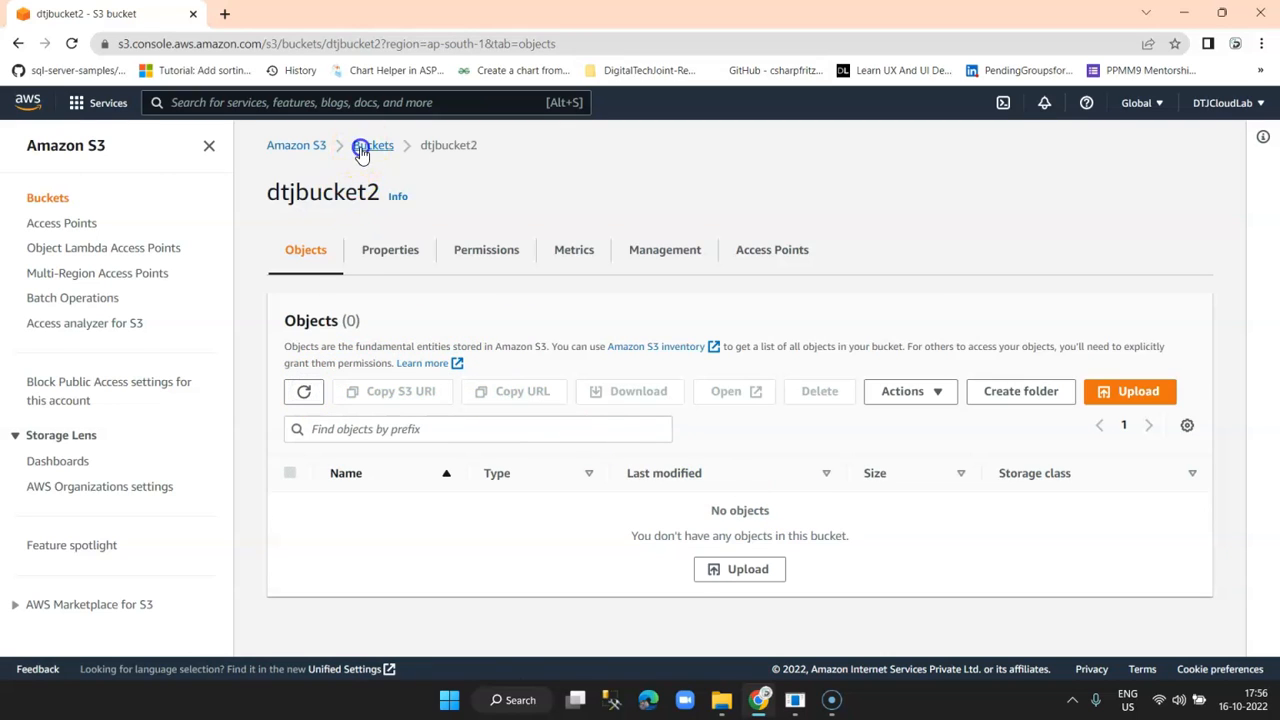
pyautogui.click(358, 510)
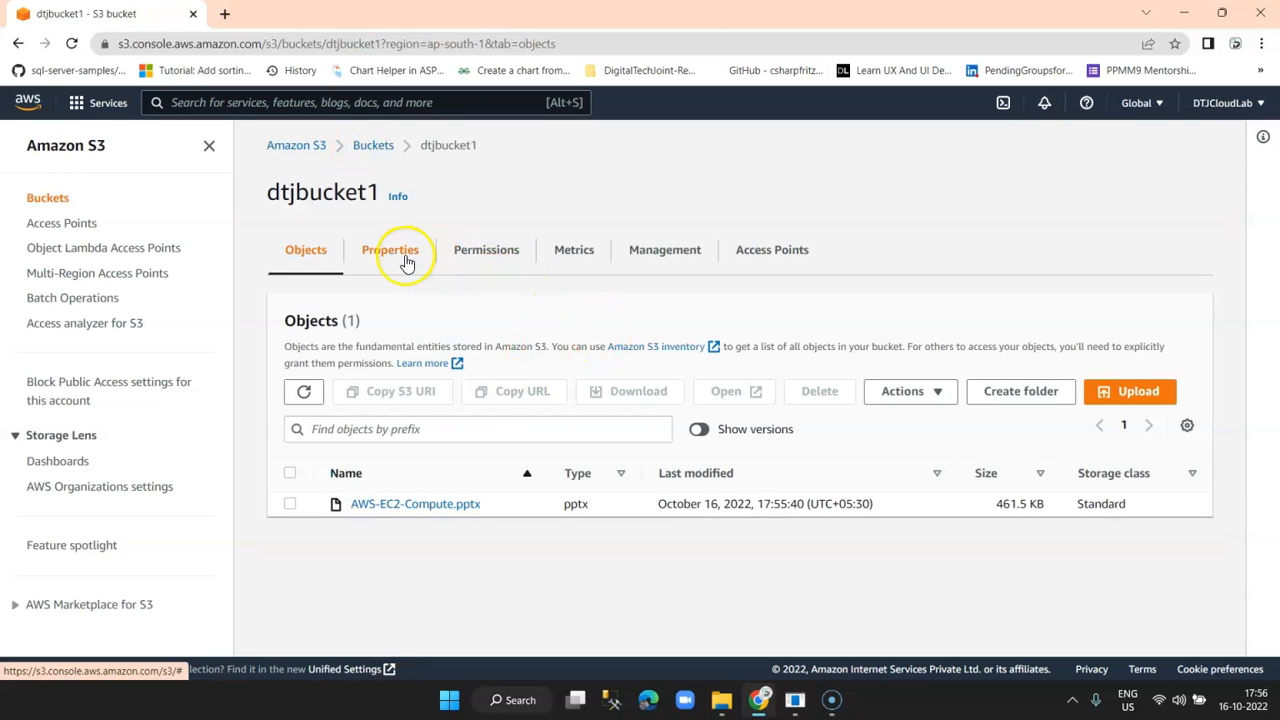
pyautogui.click(1148, 392)
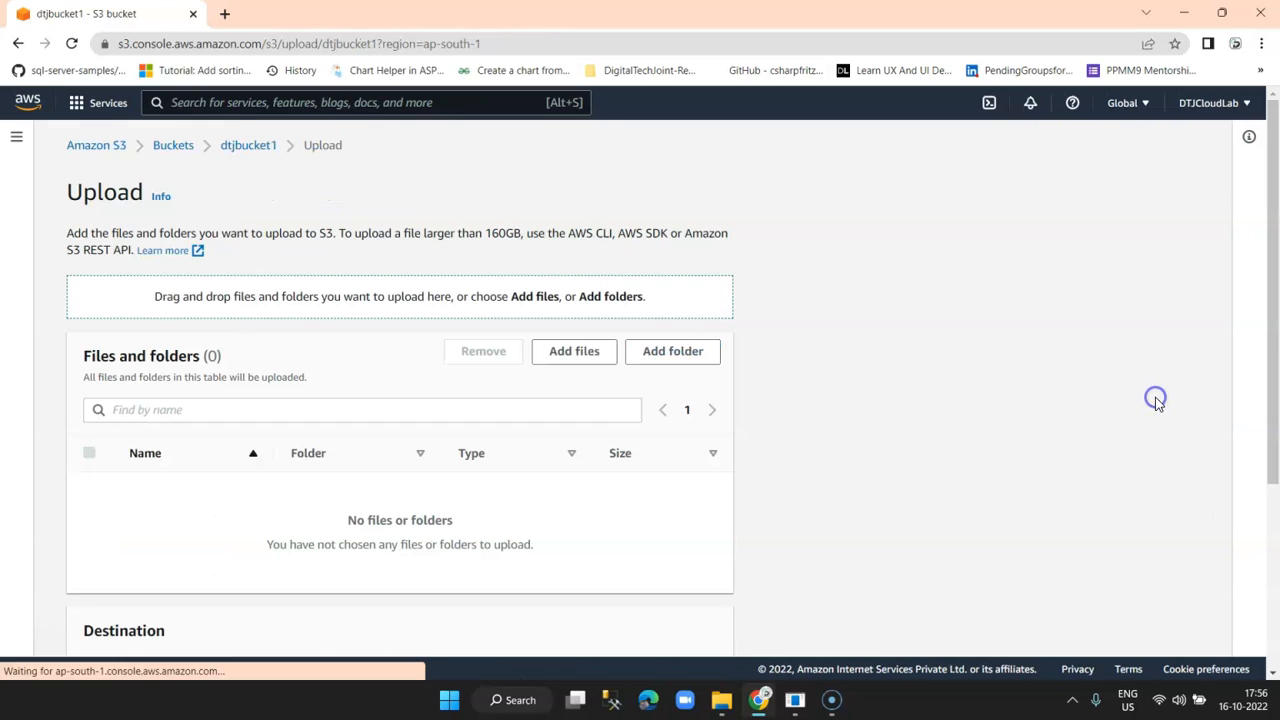
pyautogui.click(595, 355)
pyautogui.doubleClick(191, 157)
pyautogui.scroll(-3, 1006, 563)
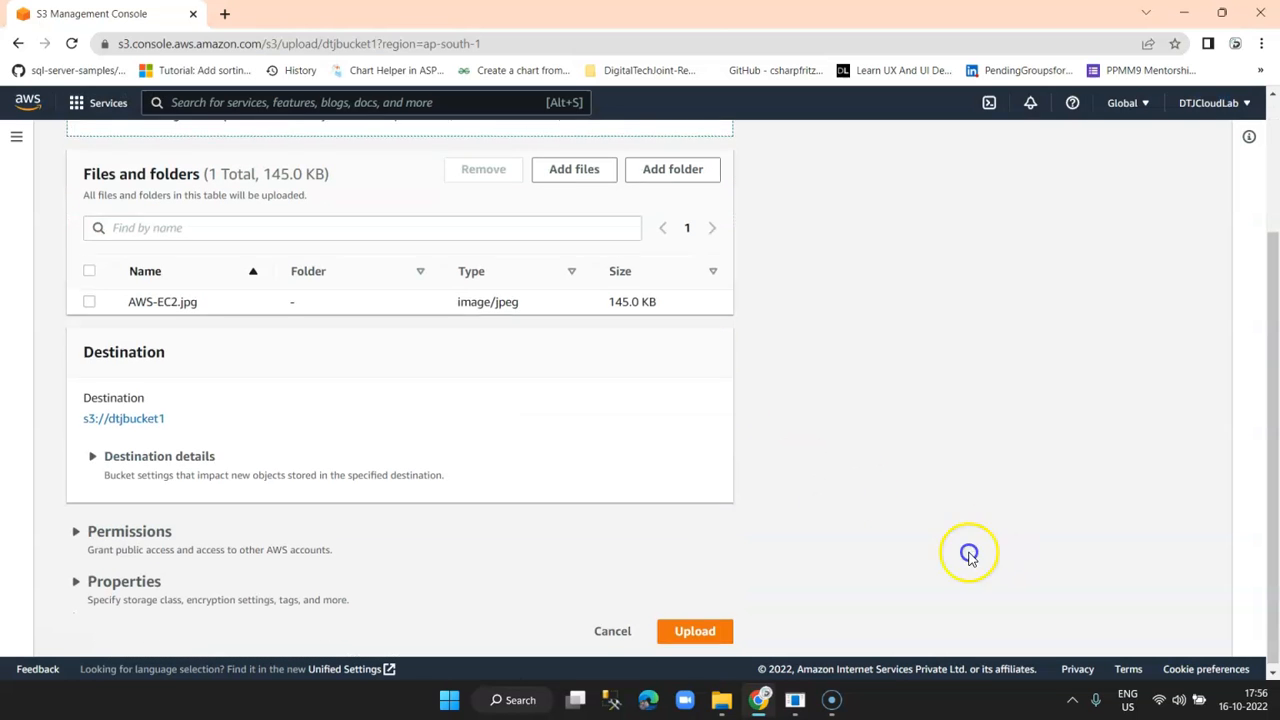
pyautogui.click(695, 627)
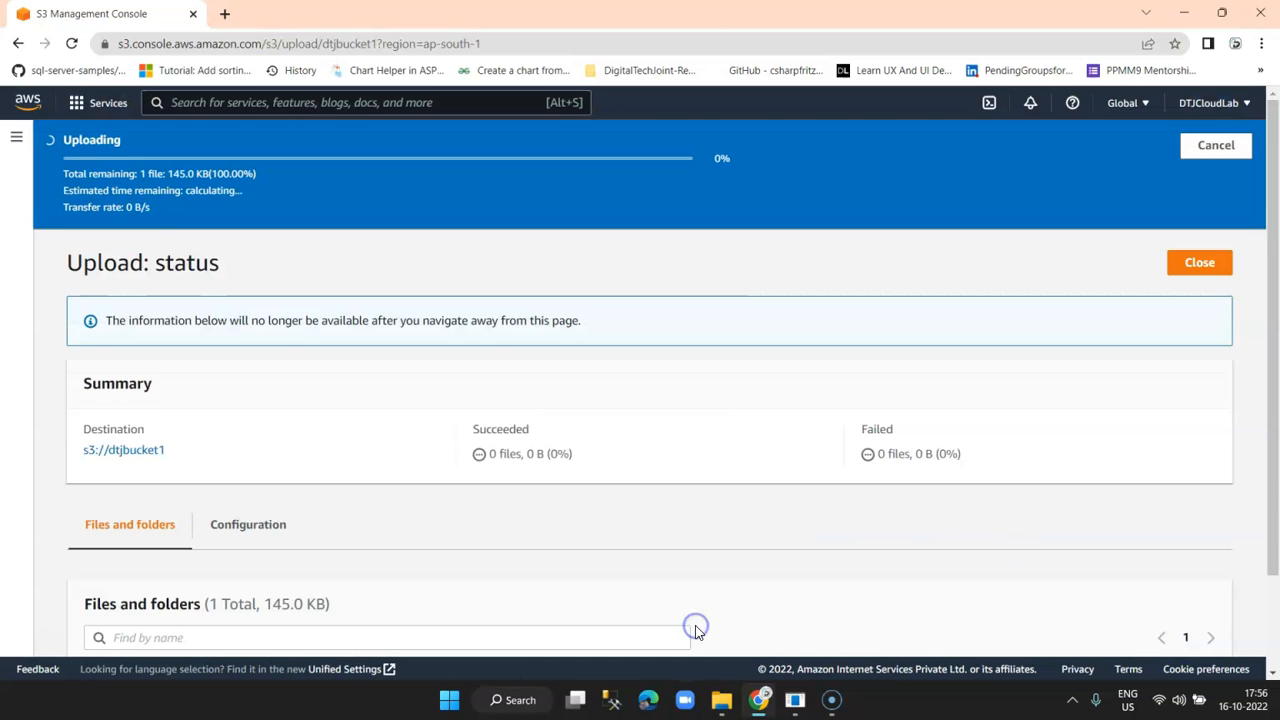
pyautogui.click(1201, 215)
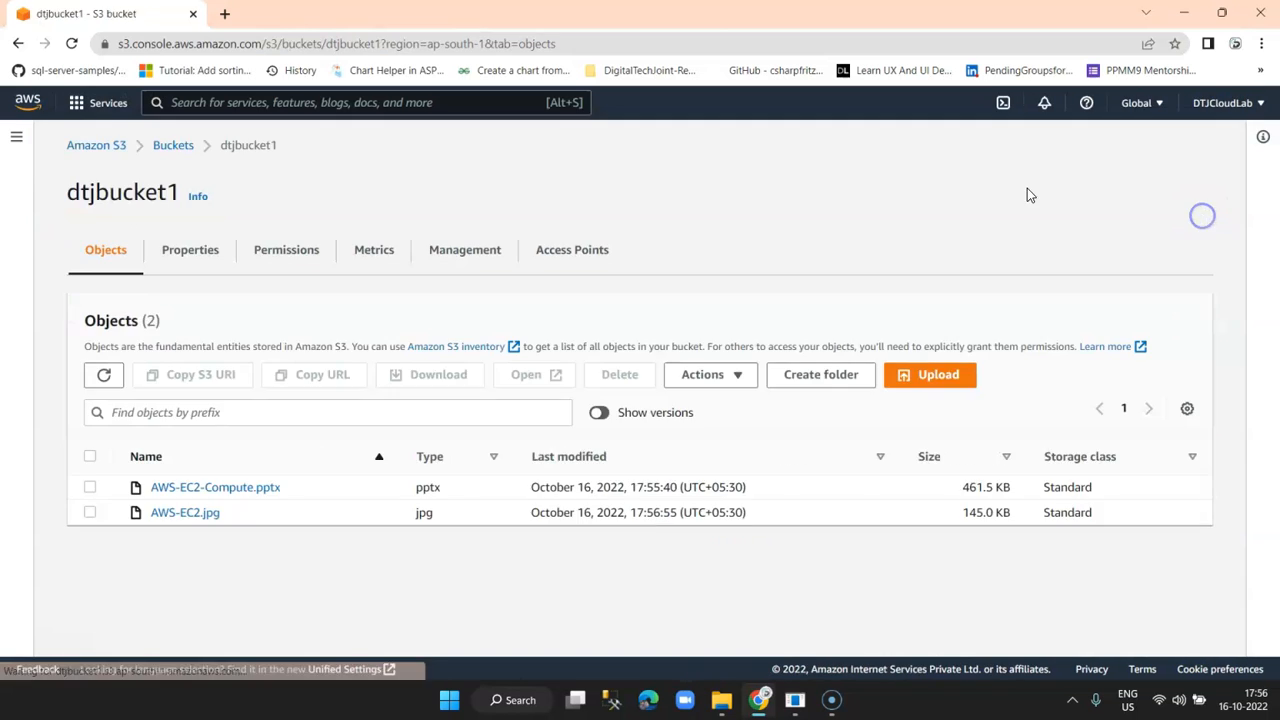
# Go back to the bucket list, open dtjbucket2, and refresh its objects to look for new access logs
pyautogui.click(180, 144)
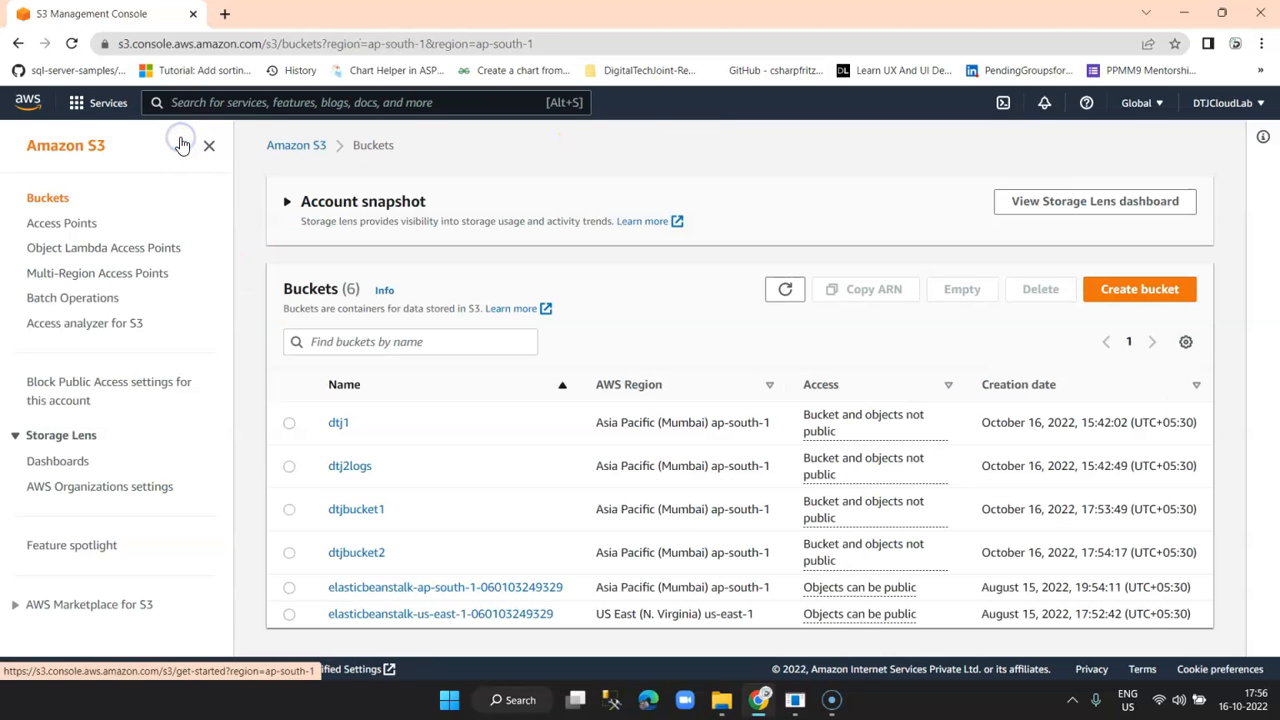
pyautogui.click(357, 558)
pyautogui.click(305, 403)
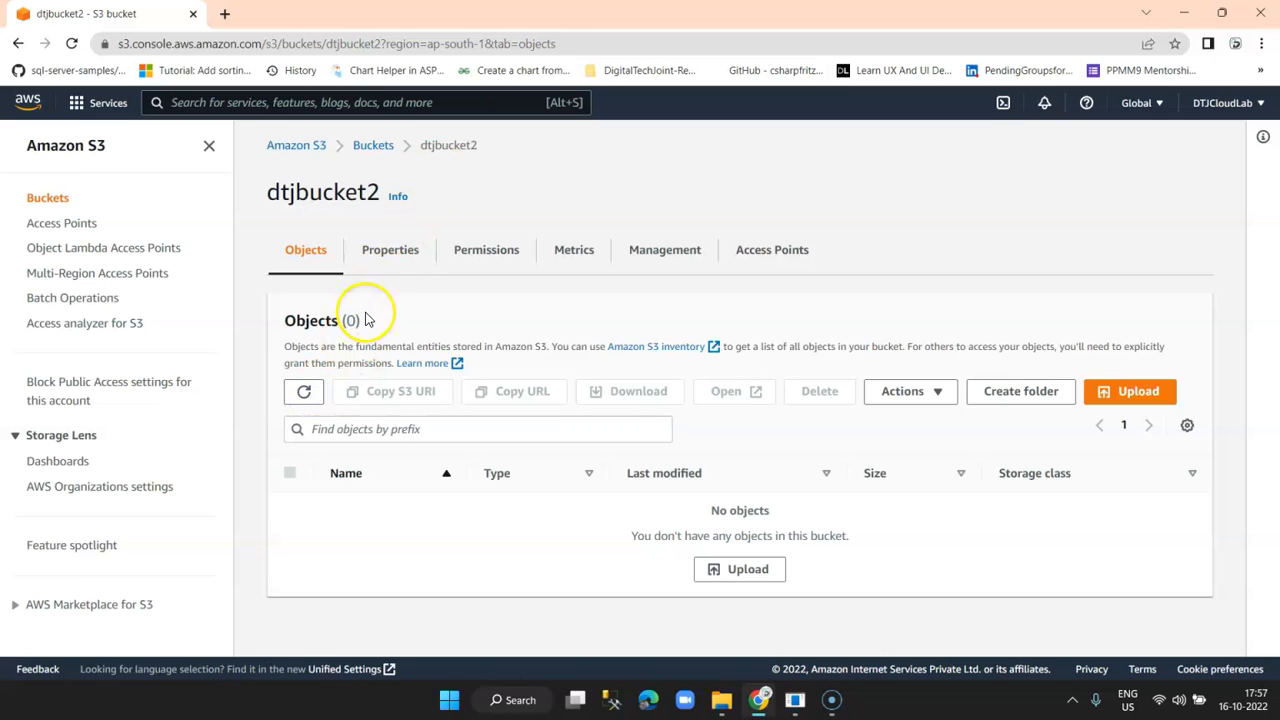
# Open the dtj2logs bucket from the bucket list and look through its access log objects
pyautogui.click(373, 145)
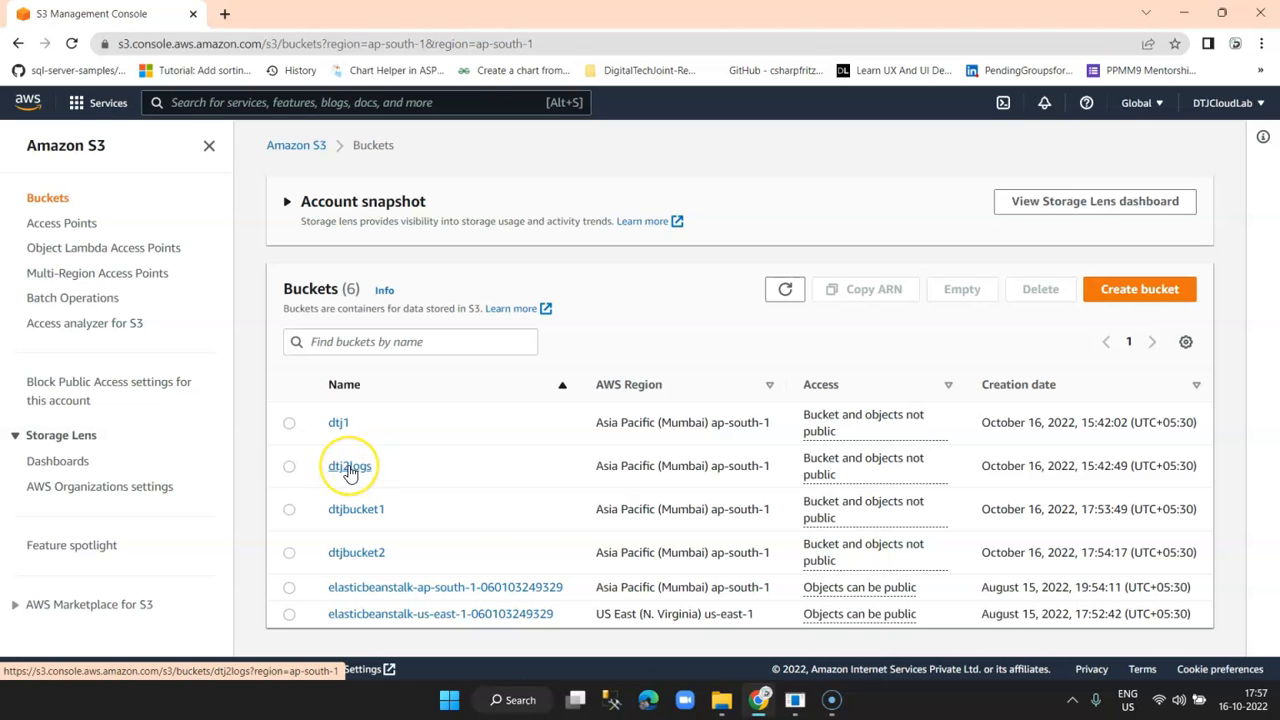
pyautogui.click(350, 468)
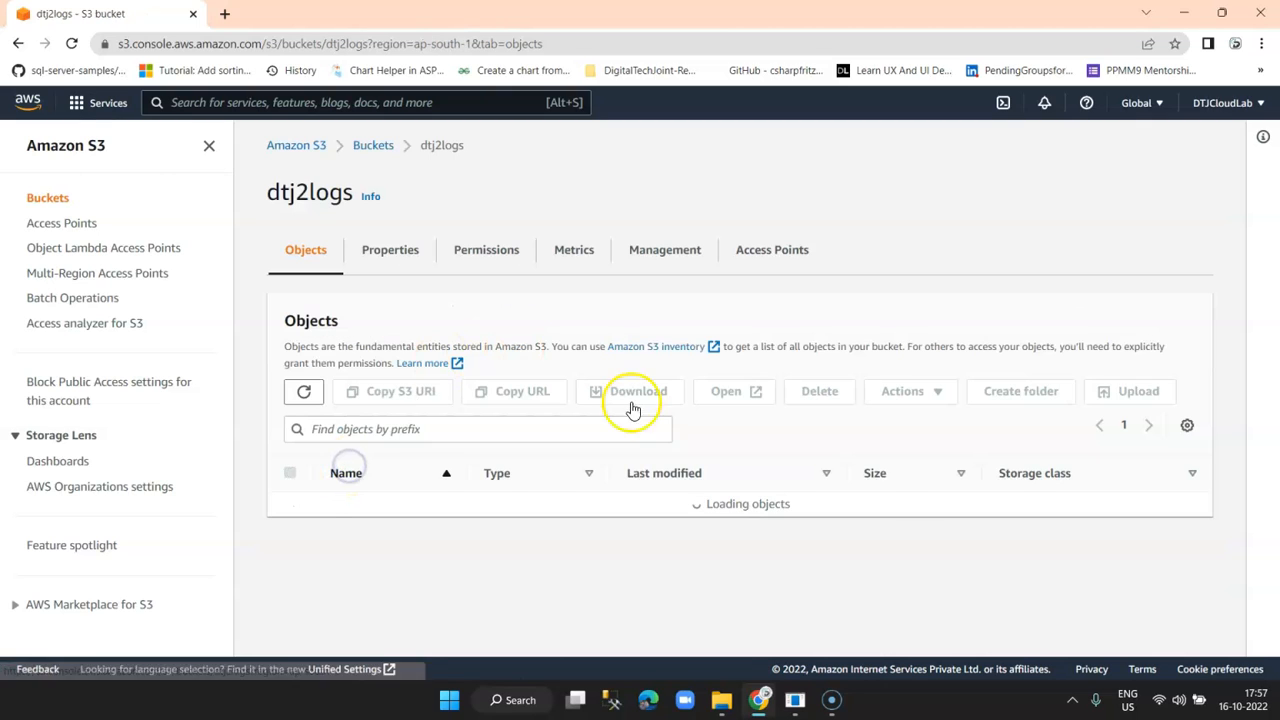
pyautogui.scroll(-10, 1019, 456)
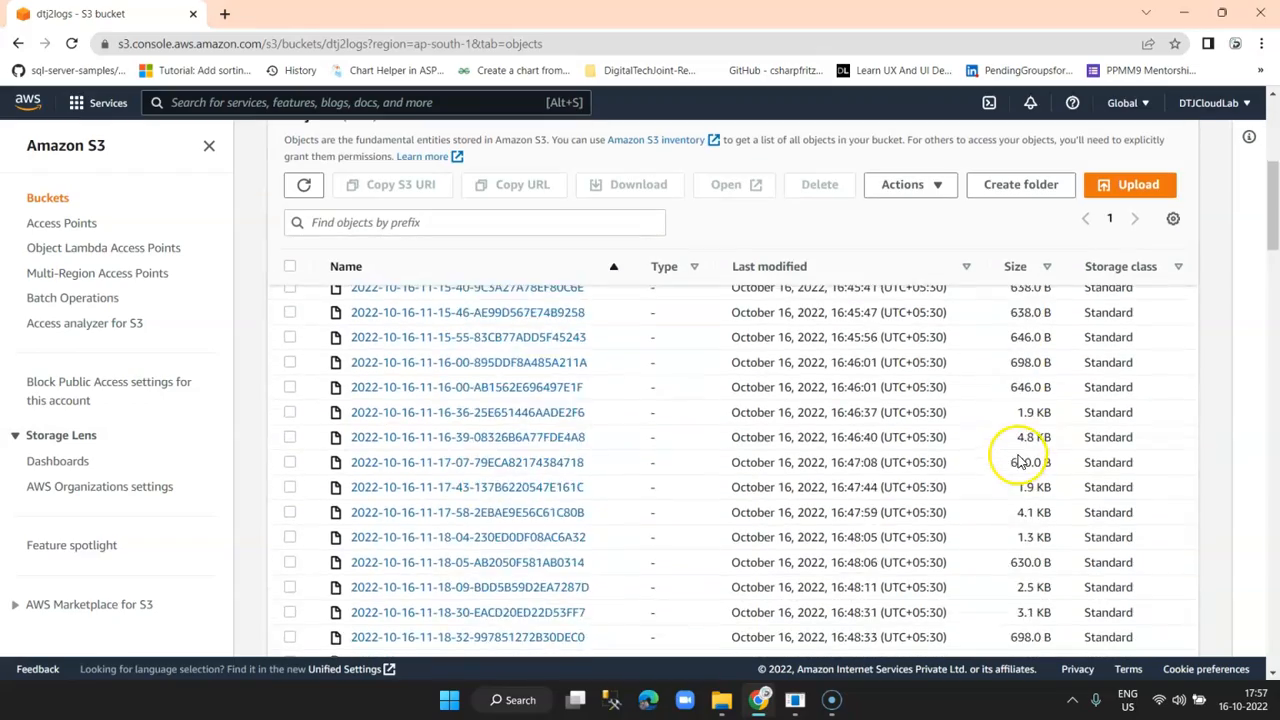
pyautogui.scroll(-4, 1019, 456)
pyautogui.moveTo(1266, 320); pyautogui.dragTo(1274, 185)
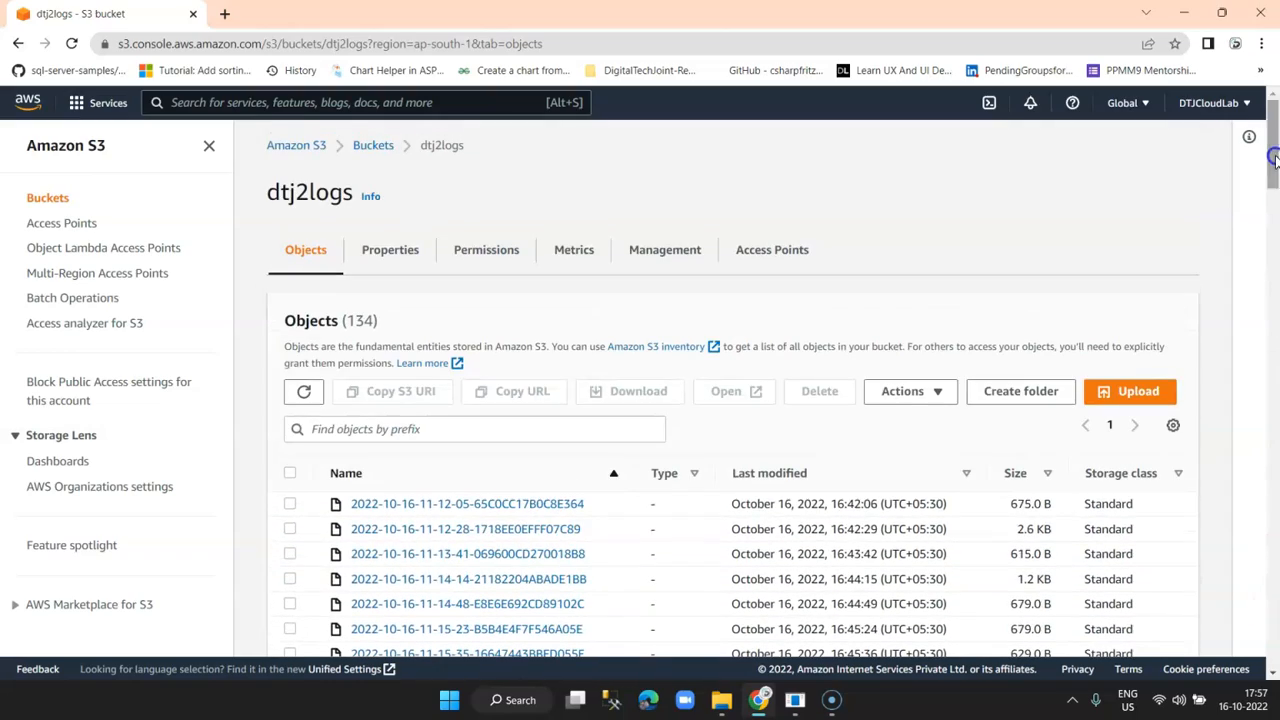
# Open the dtj1 bucket to view its uploaded files, and return to the bucket list
pyautogui.click(372, 145)
pyautogui.click(338, 420)
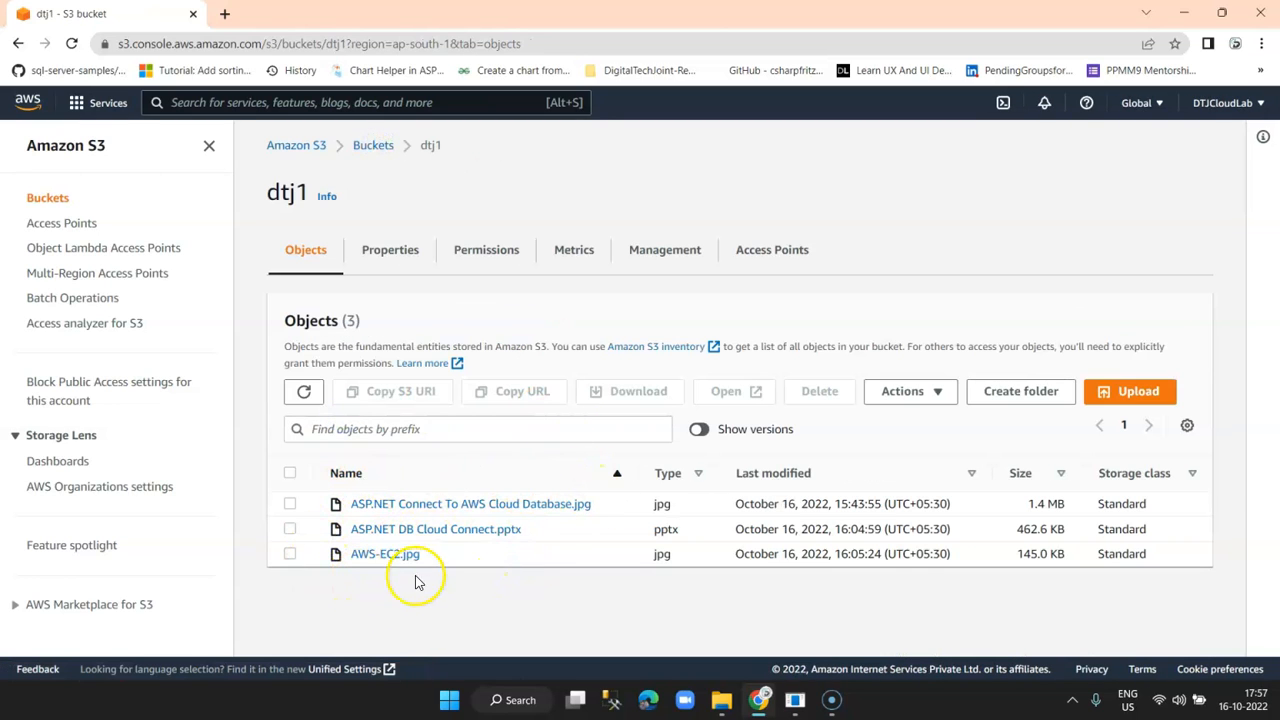
pyautogui.click(373, 146)
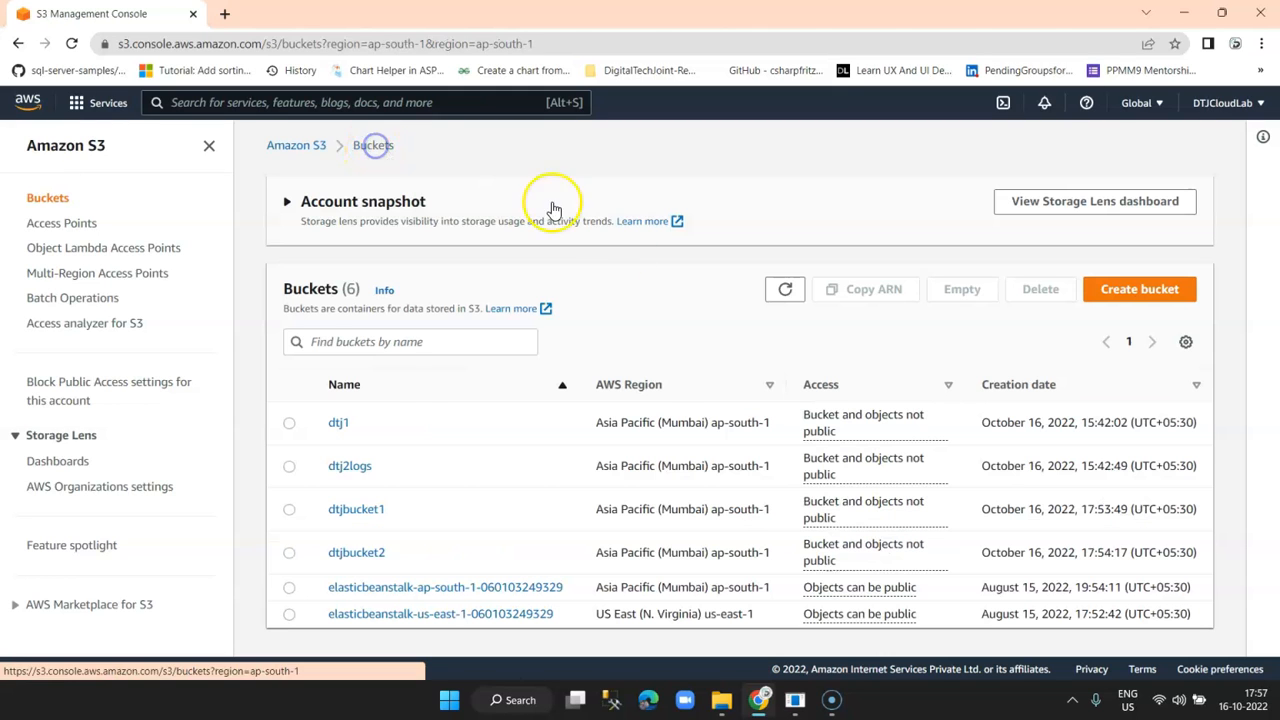
# Reopen dtj2logs and examine the names and modification times of its log objects
pyautogui.click(347, 470)
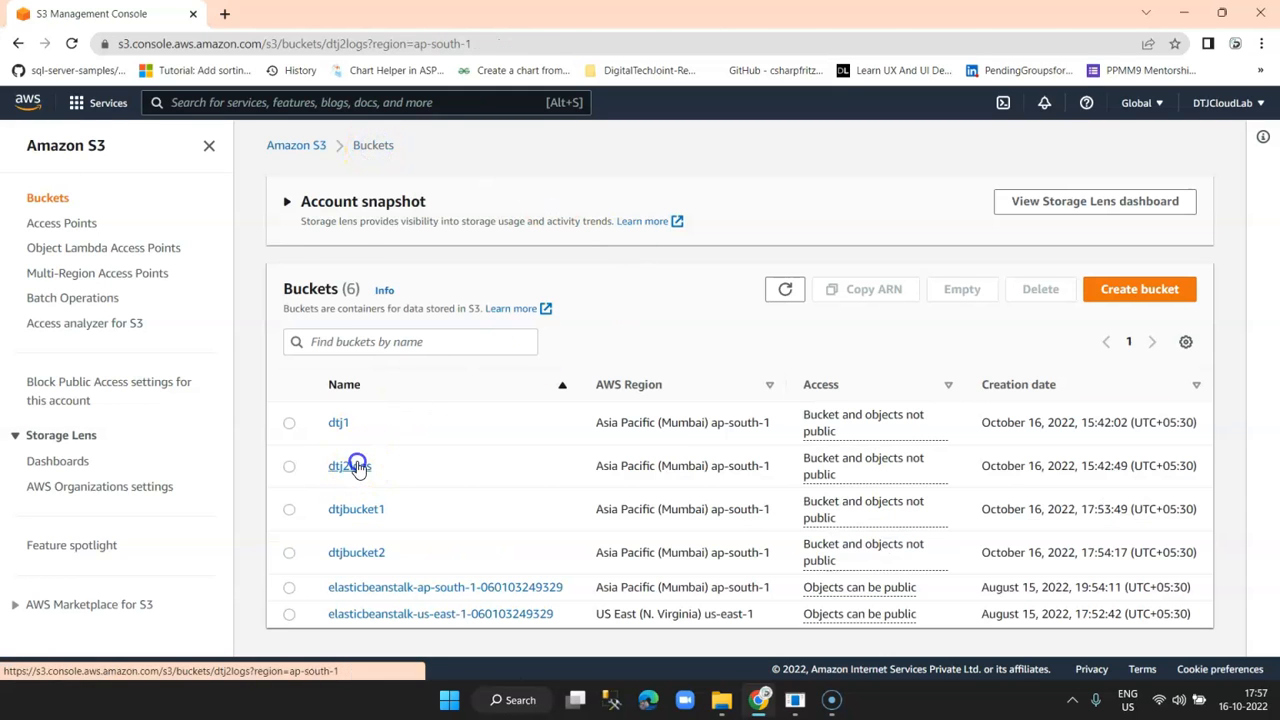
pyautogui.scroll(-3, 514, 486)
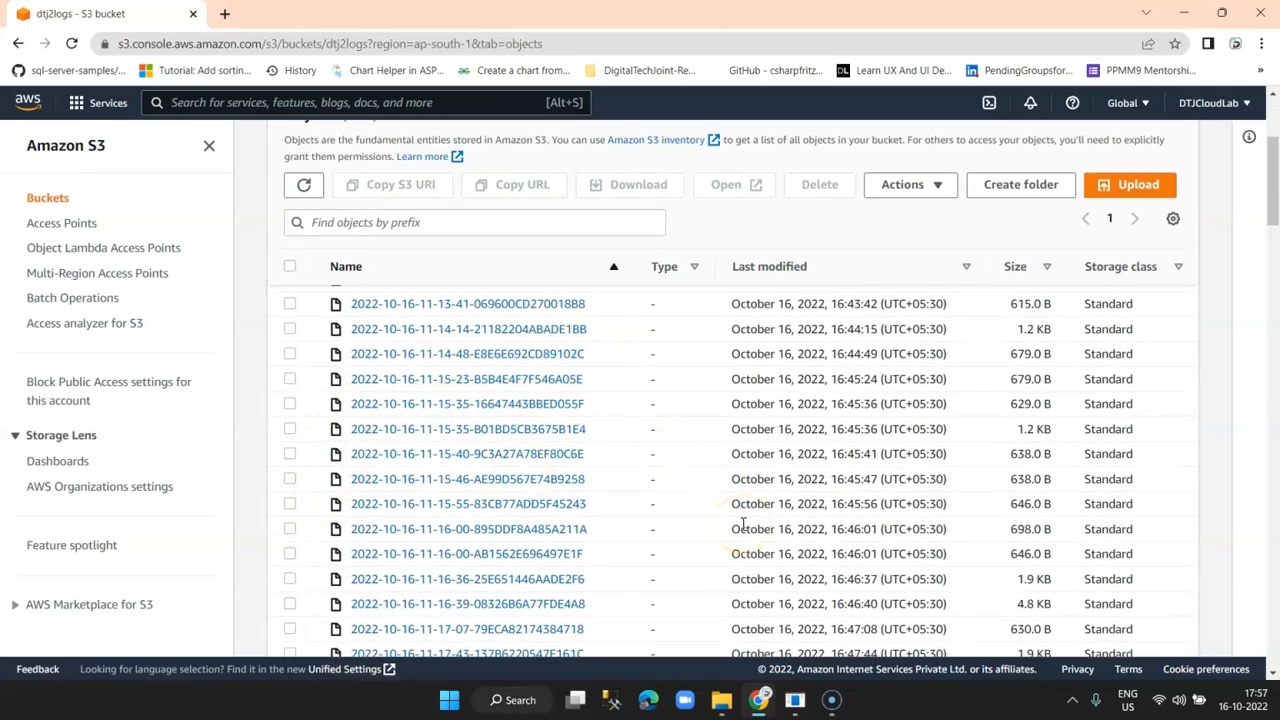
pyautogui.scroll(-3, 743, 523)
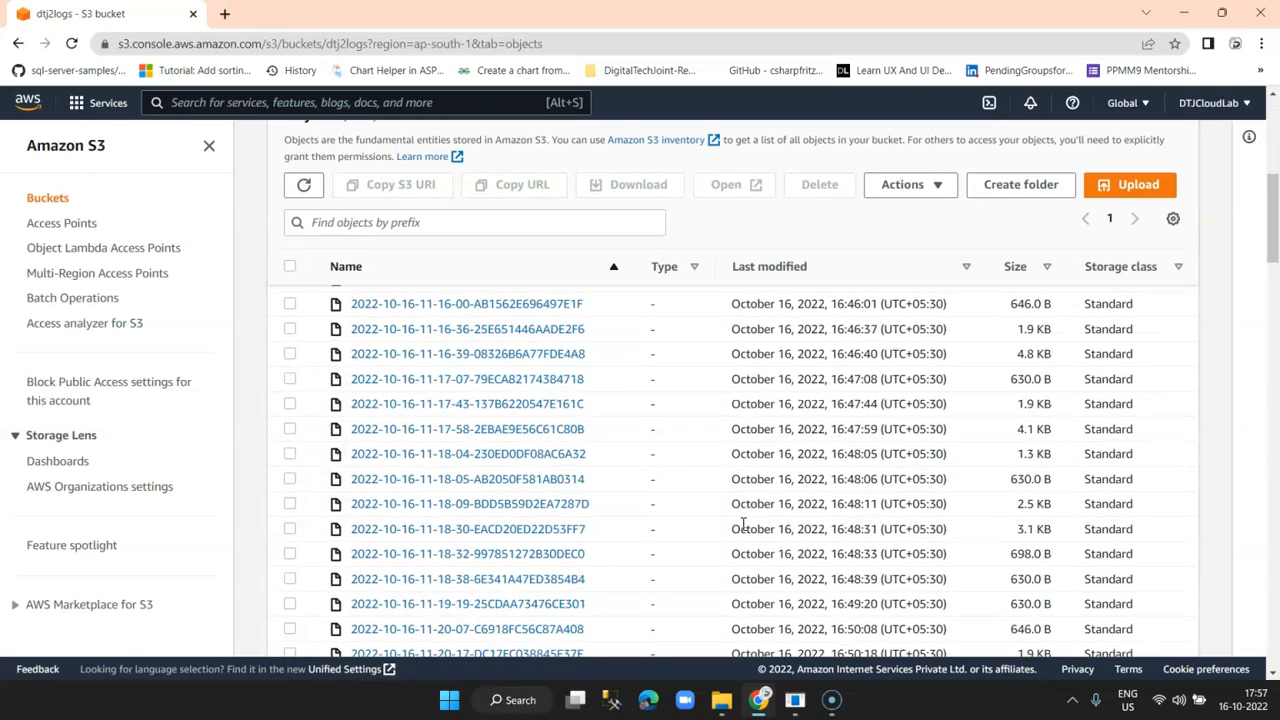
pyautogui.scroll(3, 743, 523)
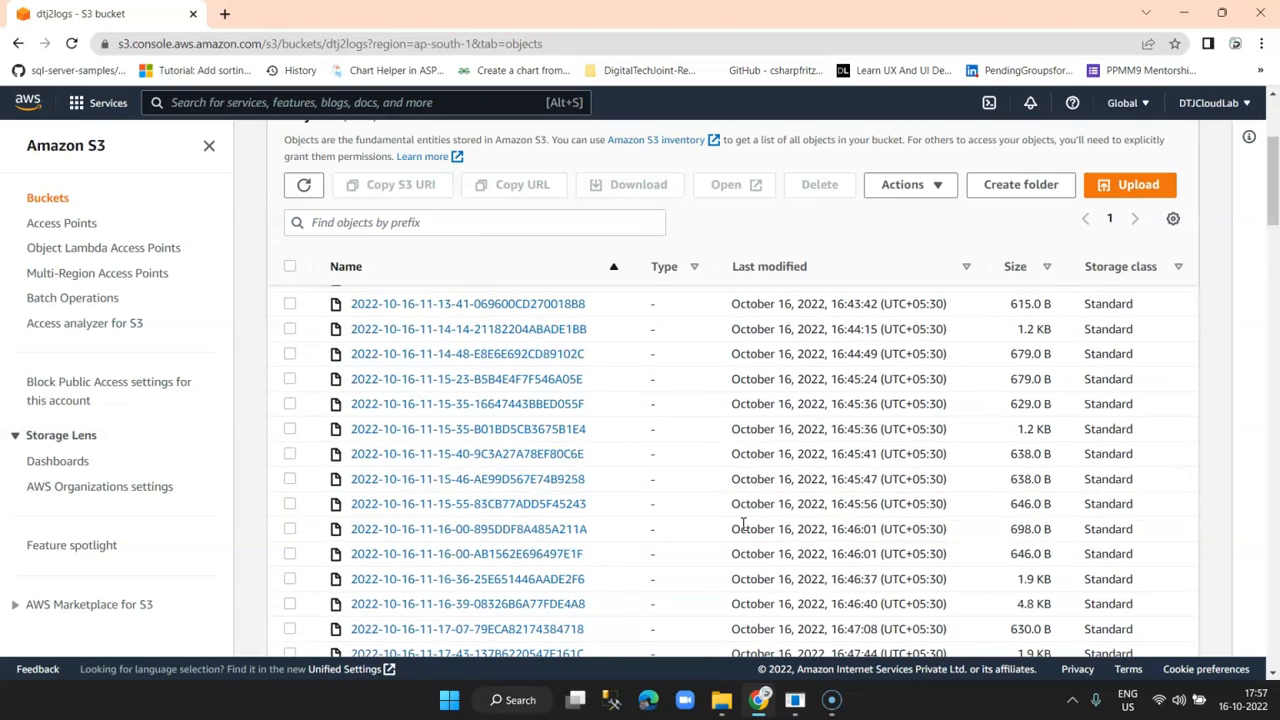
pyautogui.scroll(5, 743, 523)
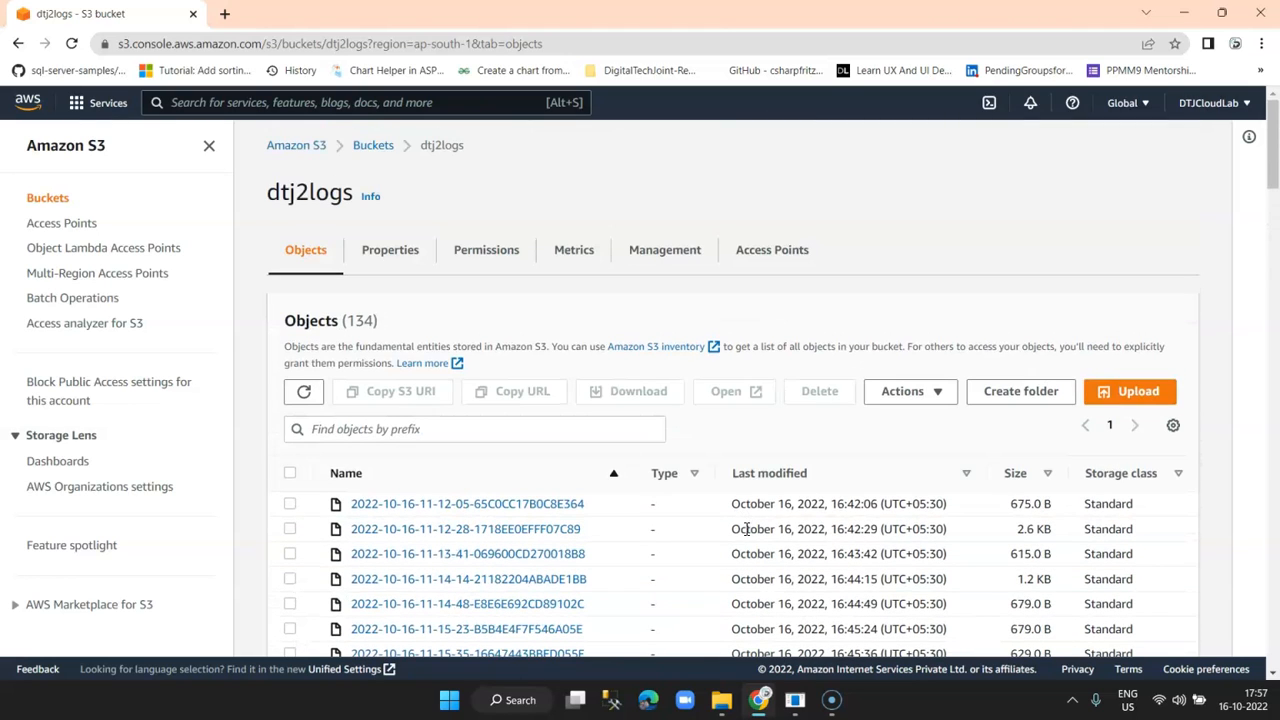
pyautogui.click(478, 508)
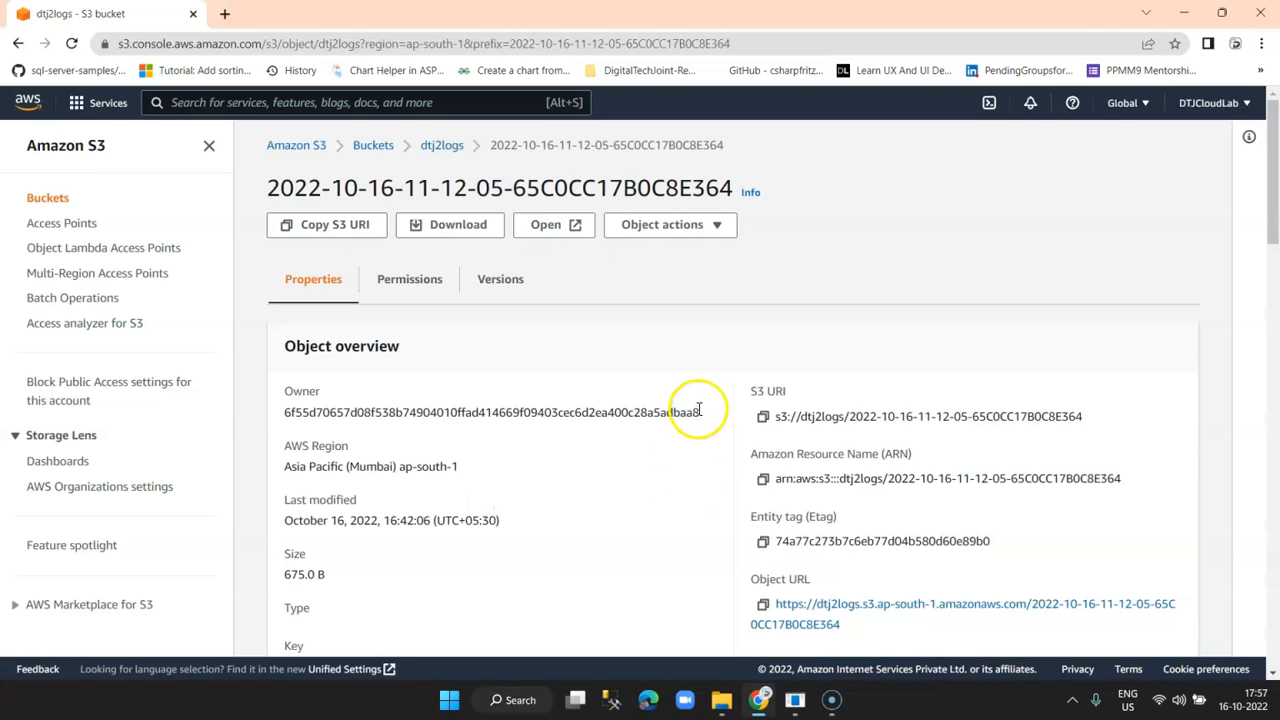
pyautogui.scroll(-1, 690, 405)
pyautogui.scroll(-2, 683, 407)
pyautogui.scroll(4, 680, 402)
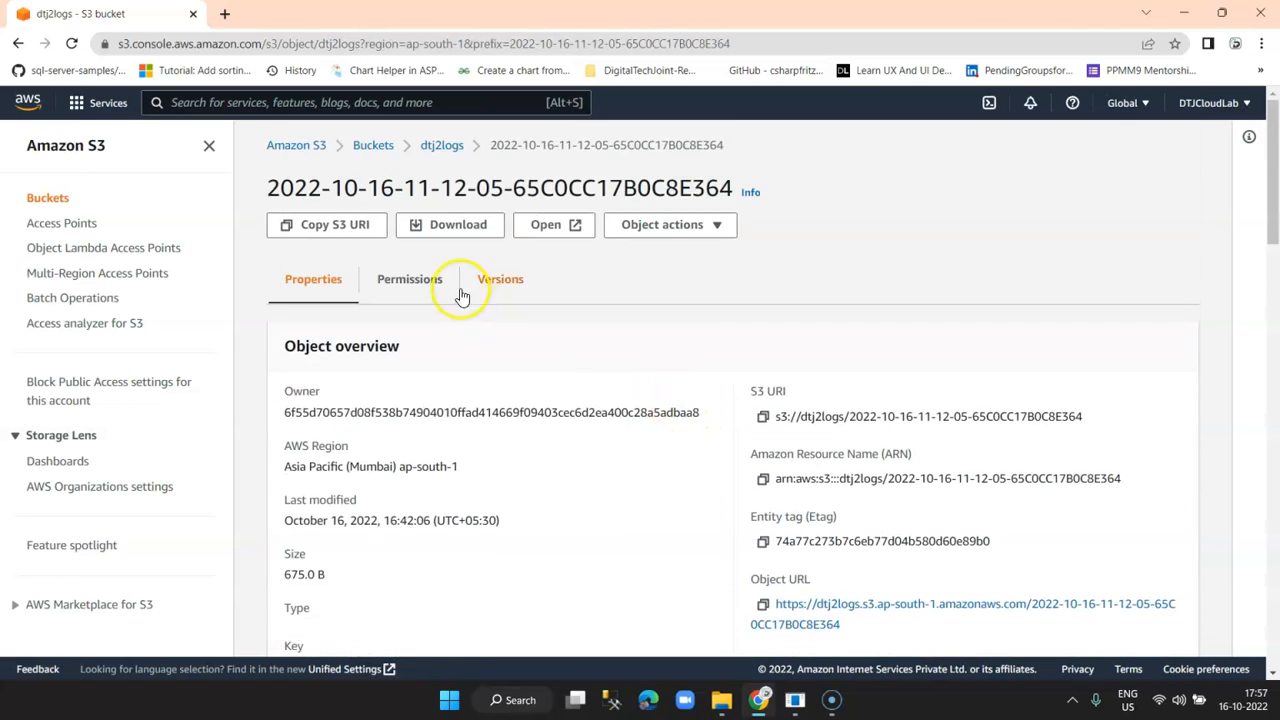
pyautogui.click(450, 147)
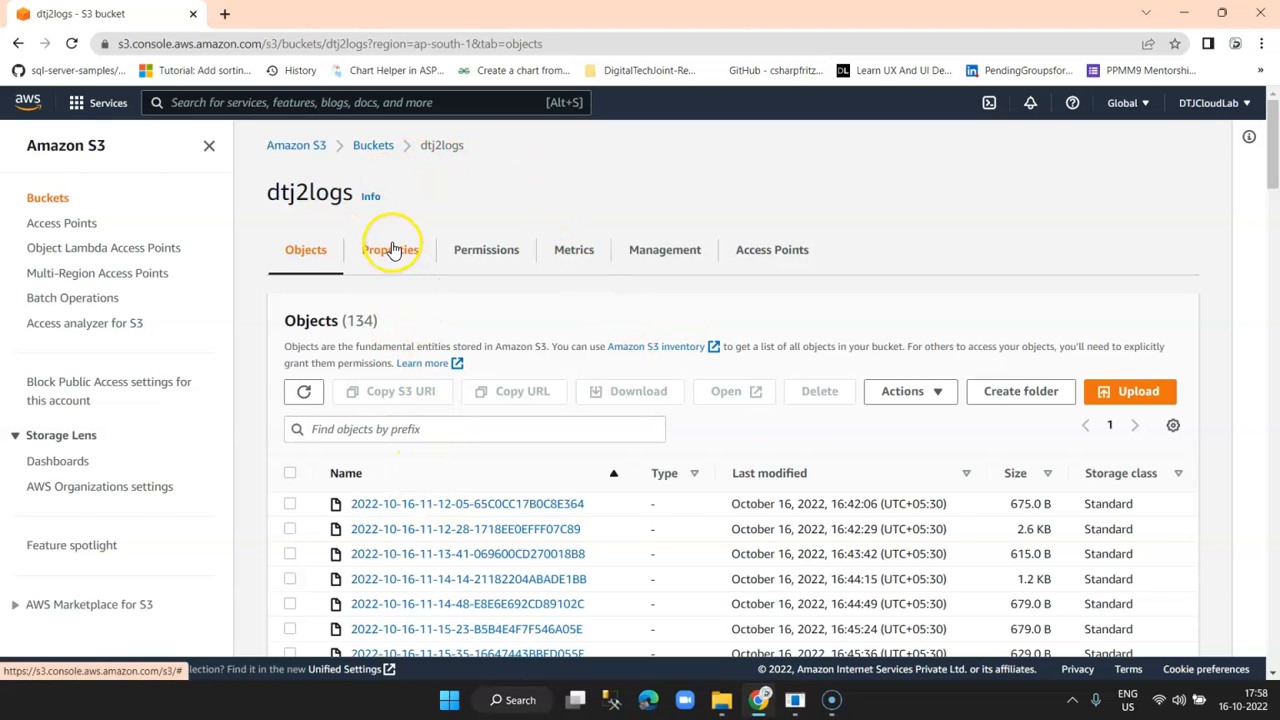
# Return to the bucket list and open dtj2logs again to view its stored logs
pyautogui.click(379, 152)
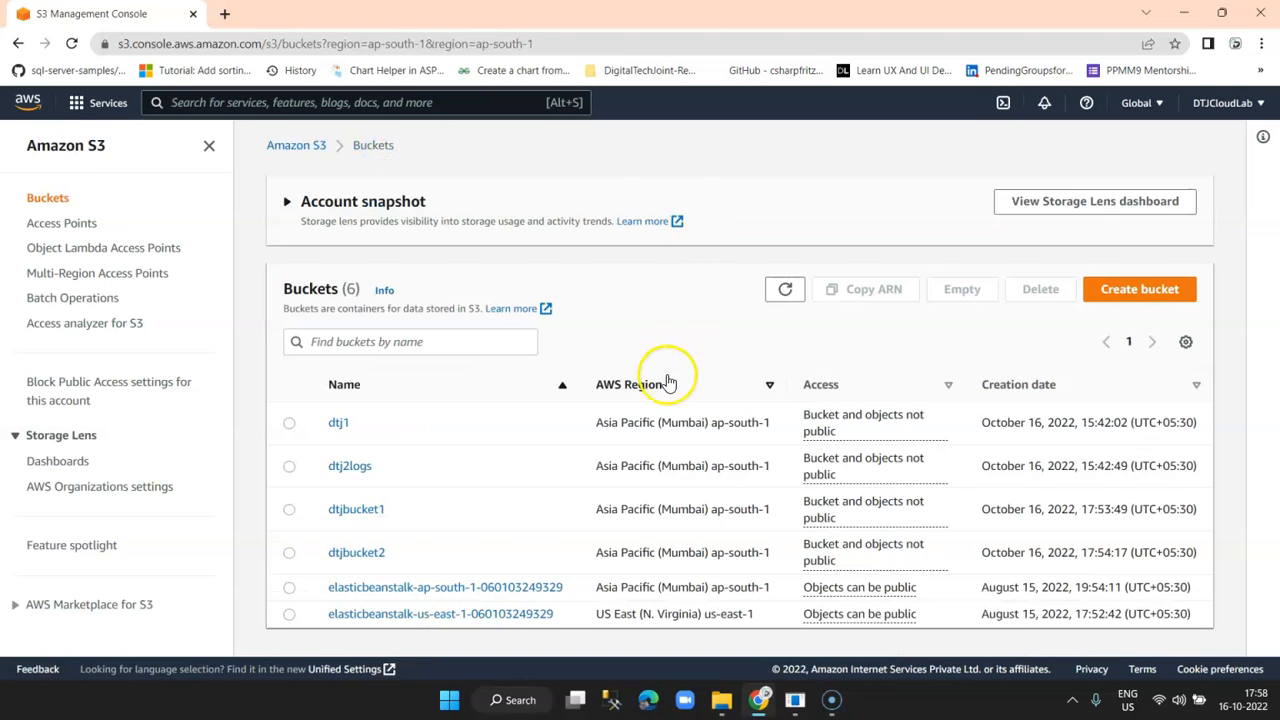
pyautogui.click(347, 470)
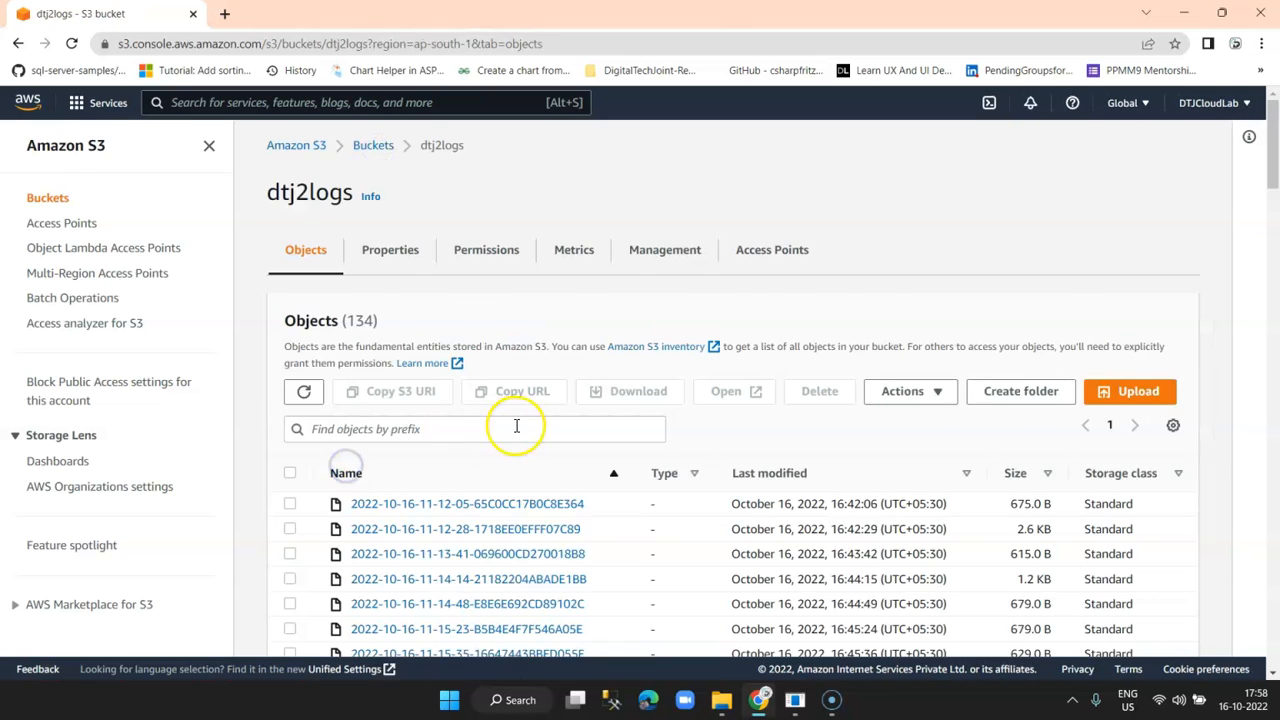
pyautogui.scroll(-2, 516, 428)
pyautogui.scroll(1, 518, 428)
pyautogui.scroll(1, 518, 428)
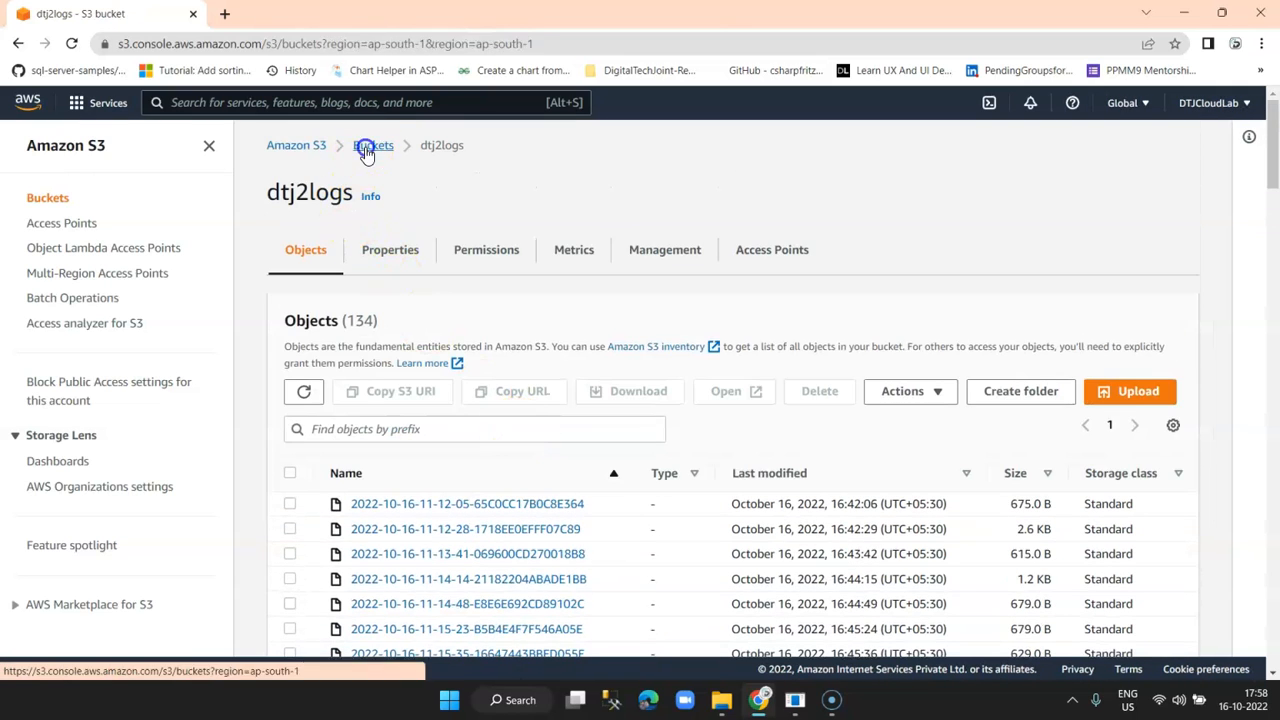
# Open dtjbucket2 from the bucket list and refresh its object list to check for log delivery
pyautogui.click(366, 149)
pyautogui.click(357, 552)
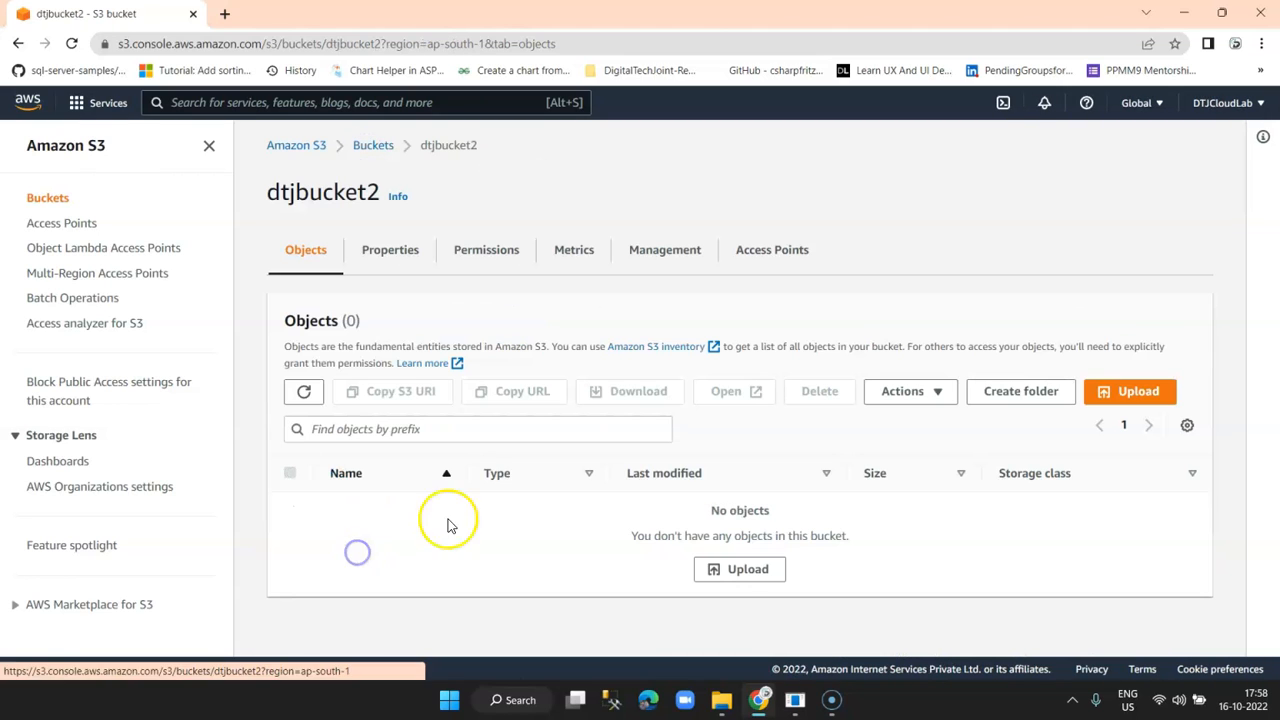
pyautogui.click(305, 391)
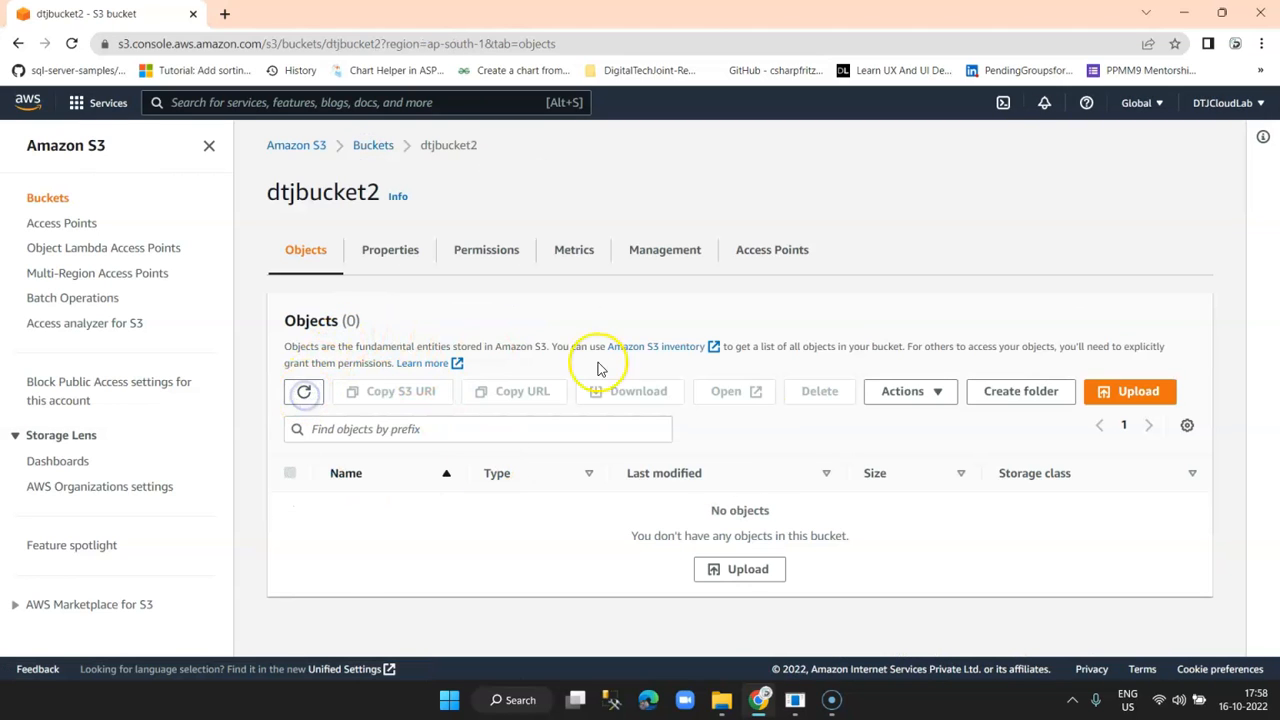
# Switch from dtjbucket2 to the dtj2logs bucket and browse its log objects as an example of delivered logs
pyautogui.click(373, 157)
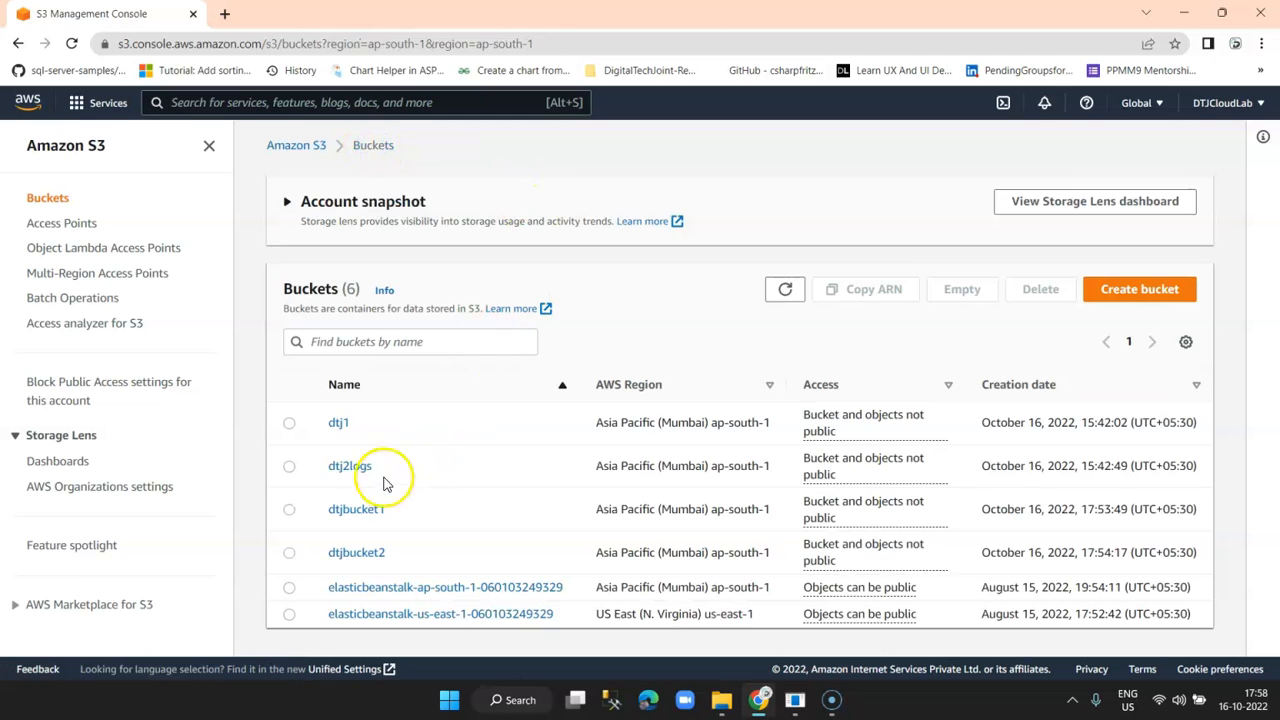
pyautogui.click(349, 466)
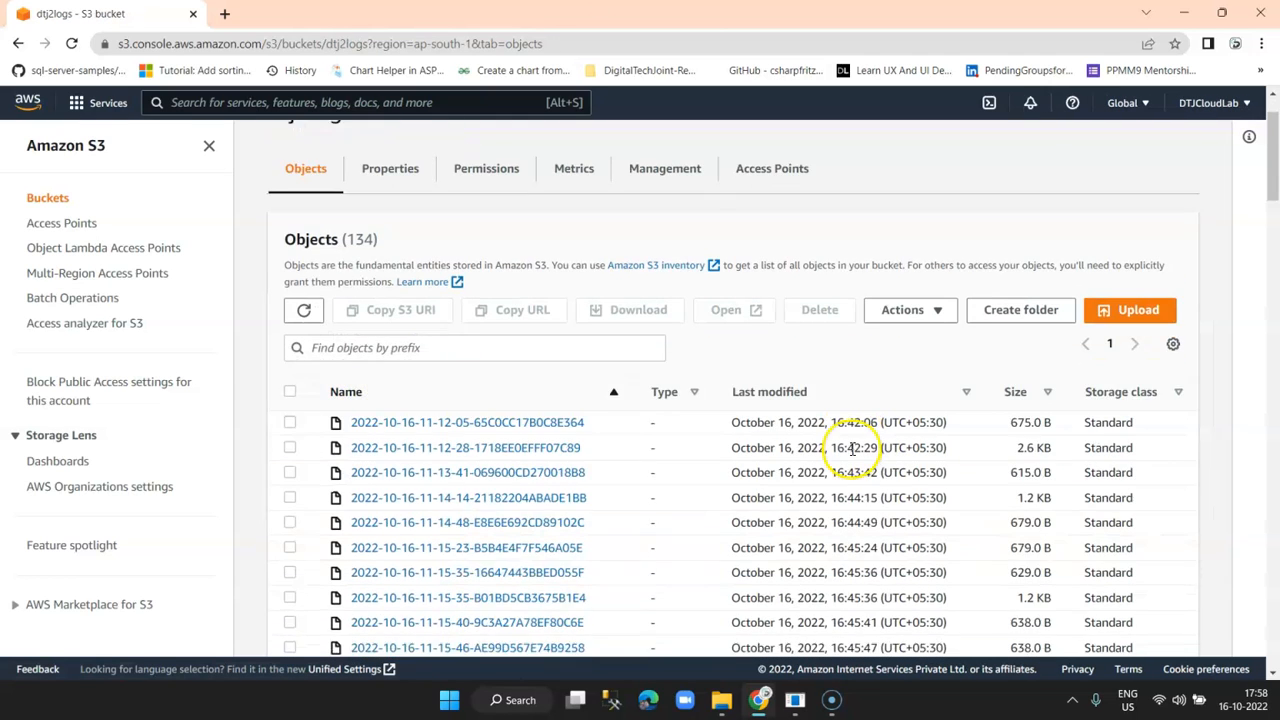
pyautogui.scroll(-2, 845, 455)
pyautogui.scroll(-2, 848, 450)
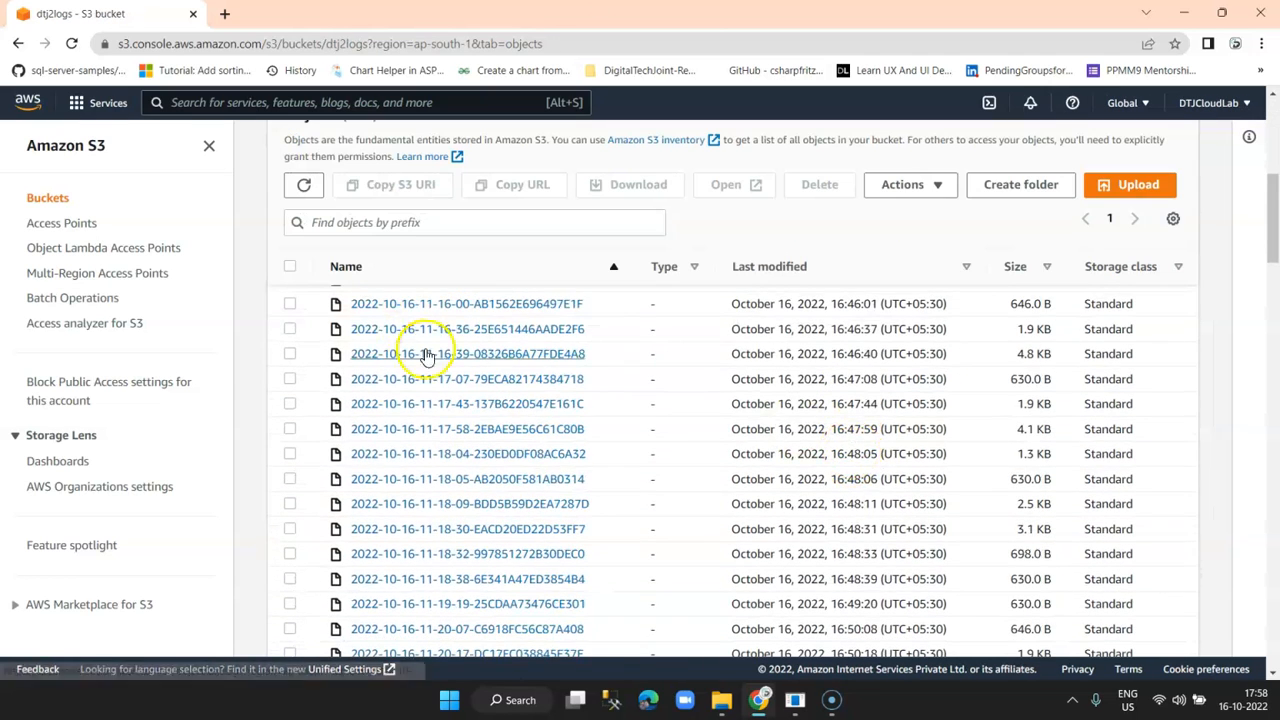
pyautogui.scroll(3, 429, 357)
pyautogui.scroll(2, 447, 358)
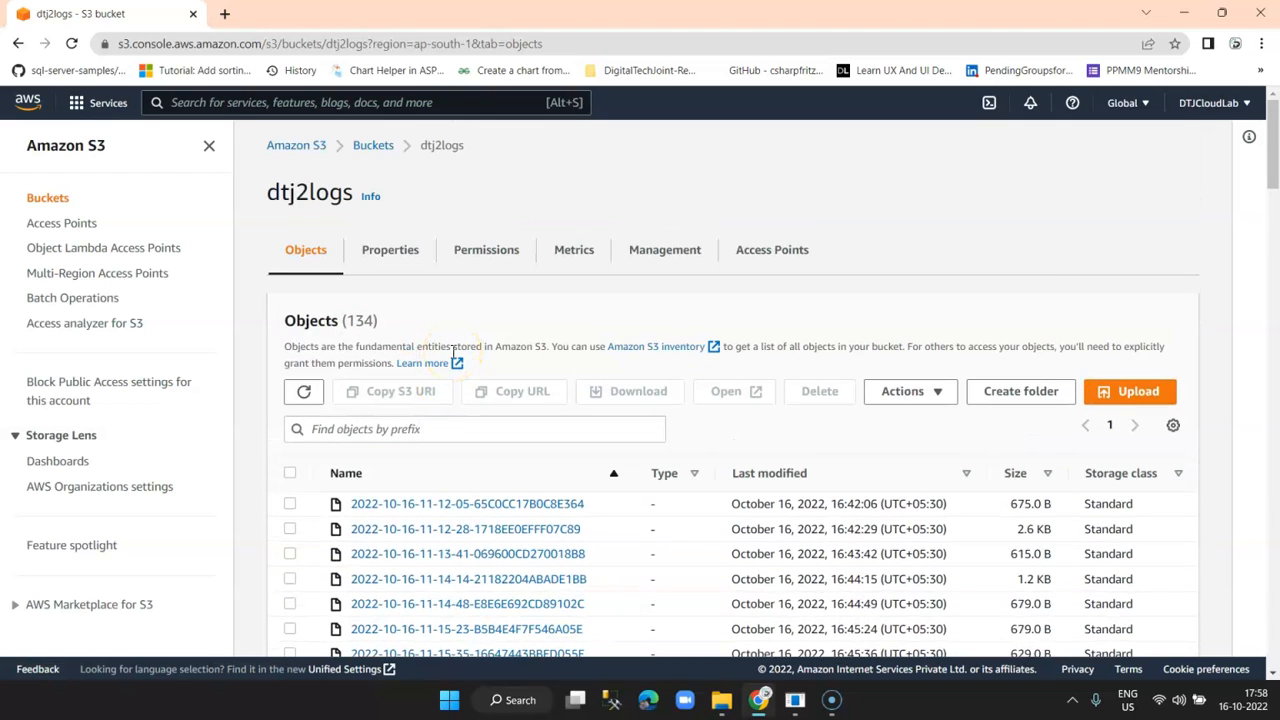